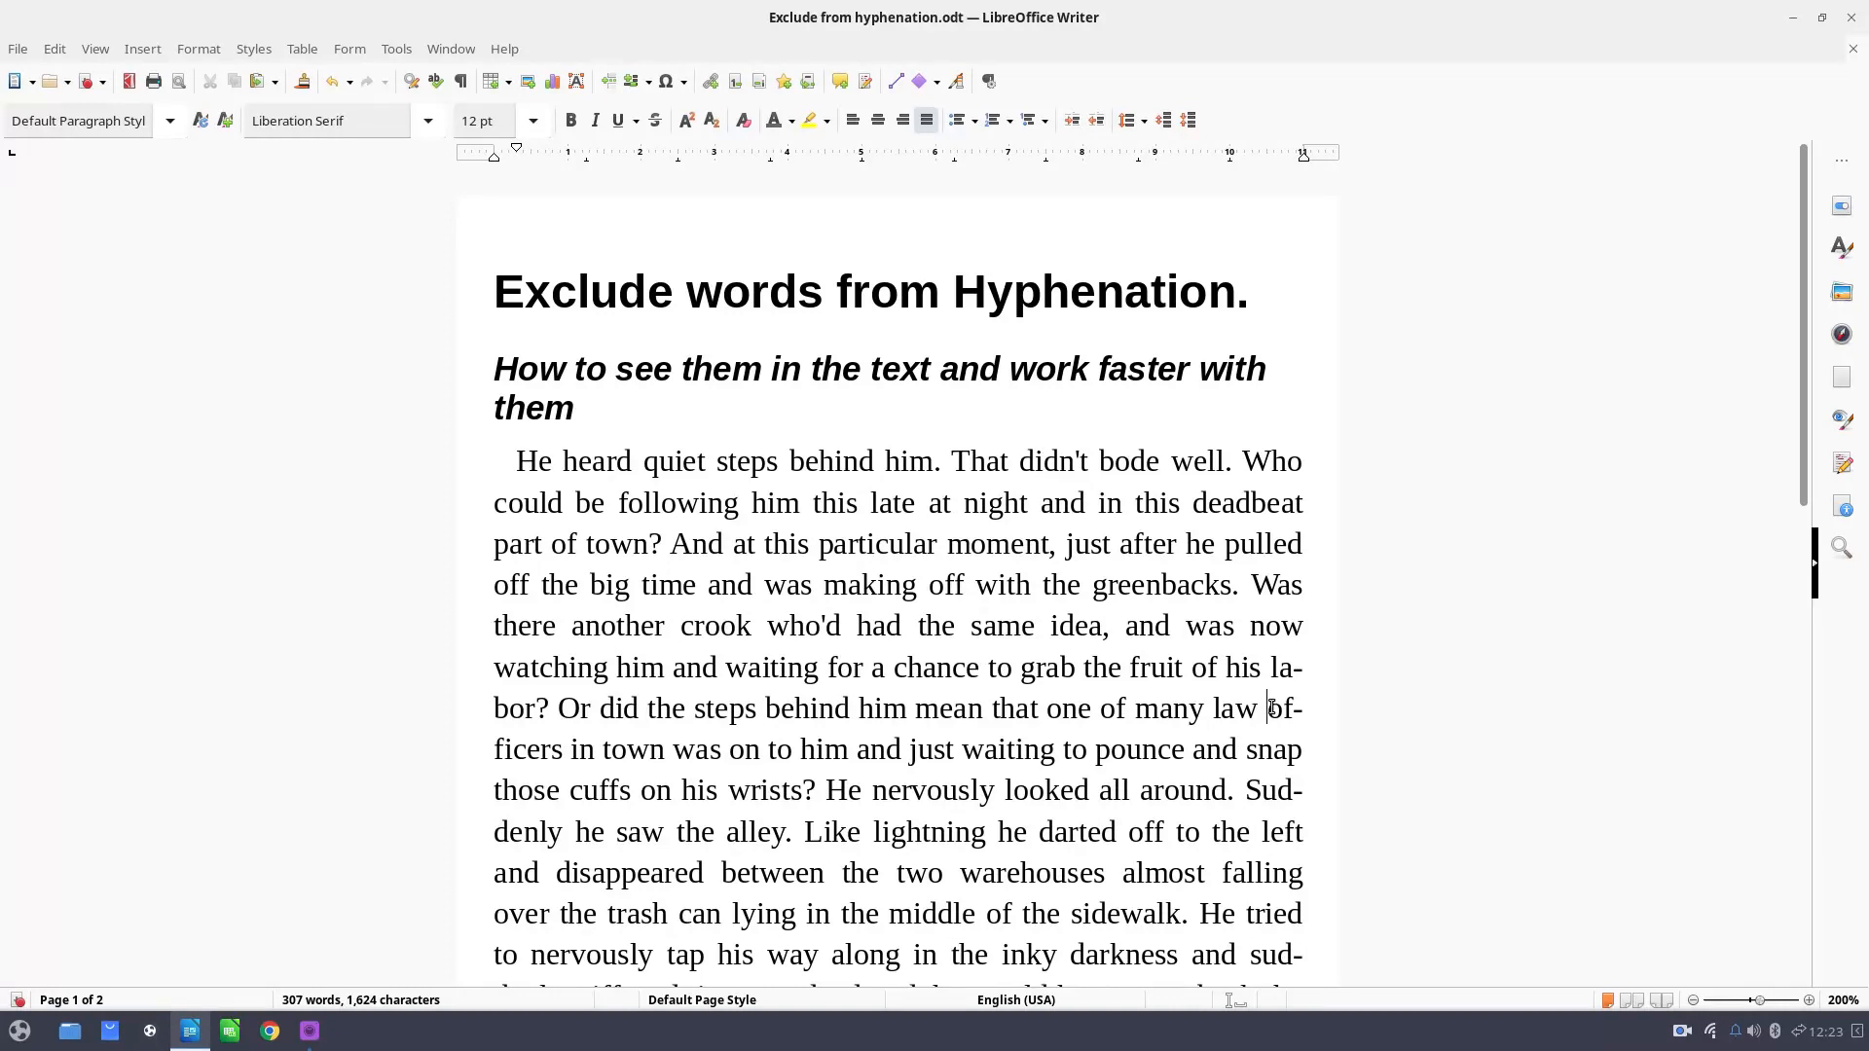
Review the automatic hyphenation settings in the text flow options of the body paragraph containing "officers".
drag(1271, 707, 537, 743)
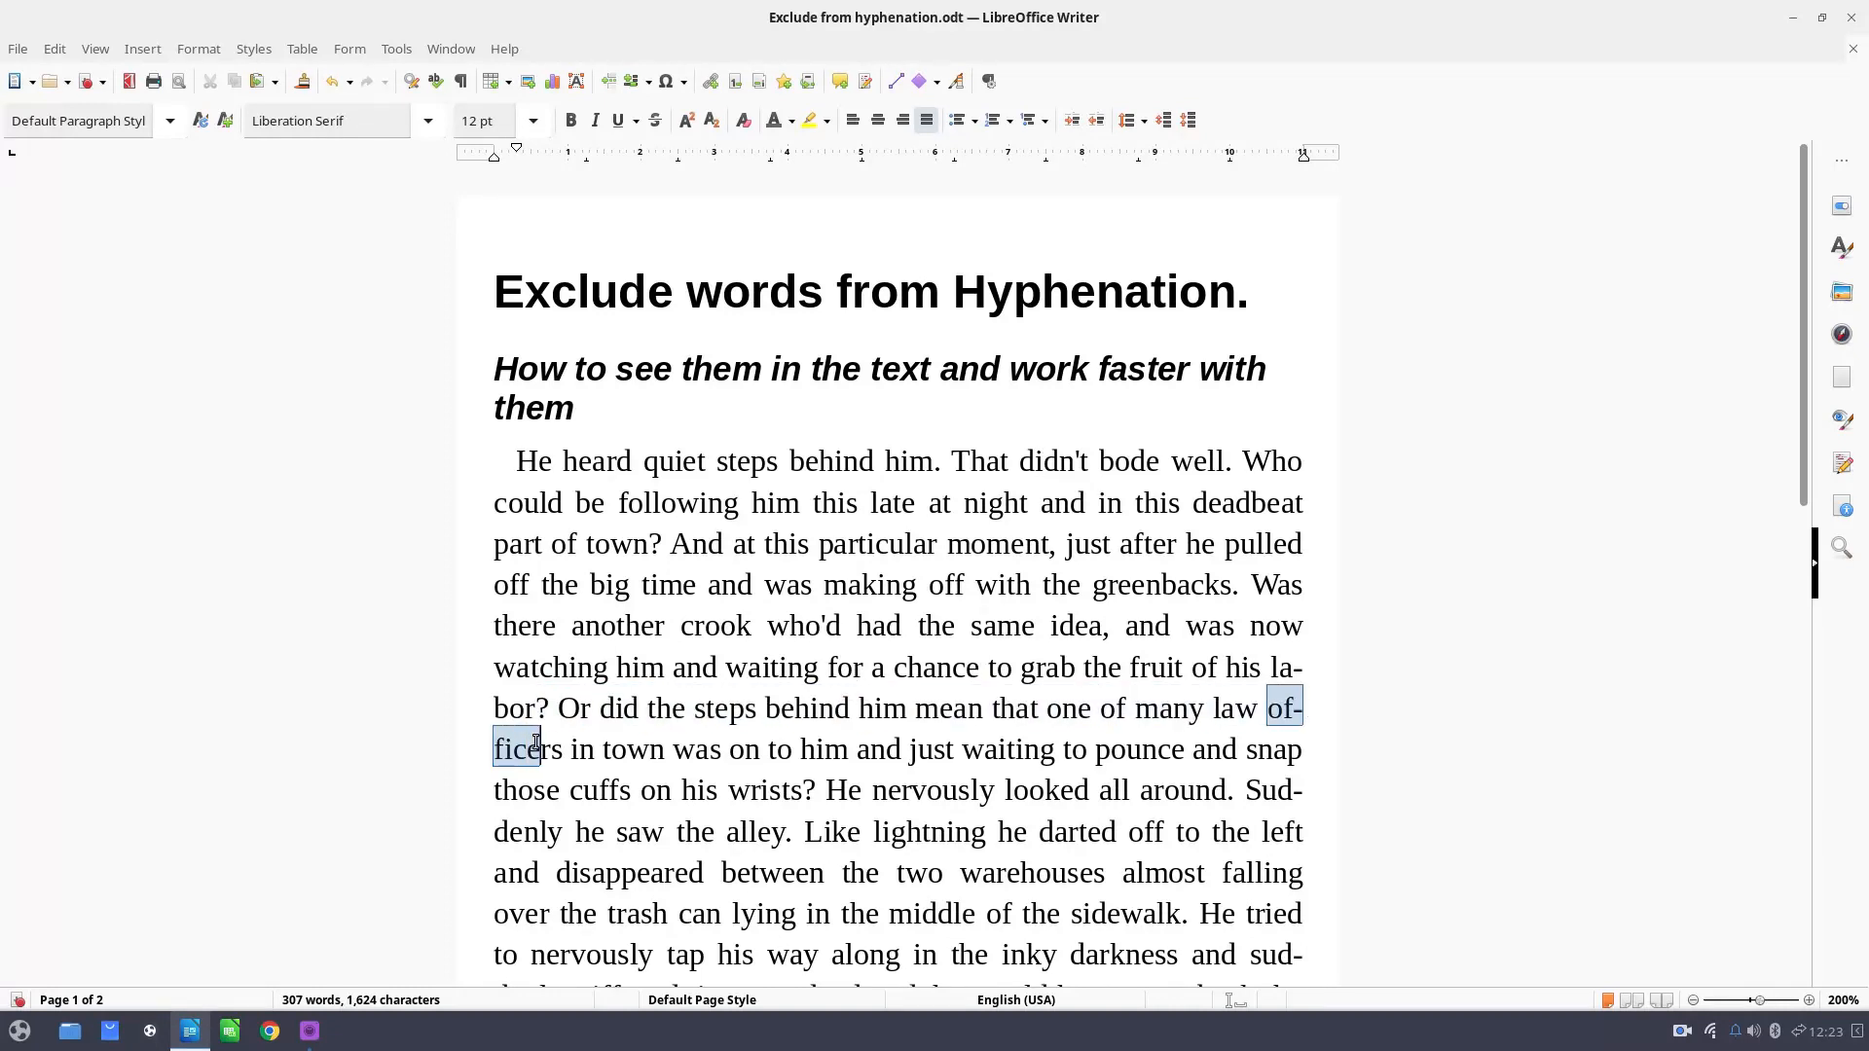
click(1283, 704)
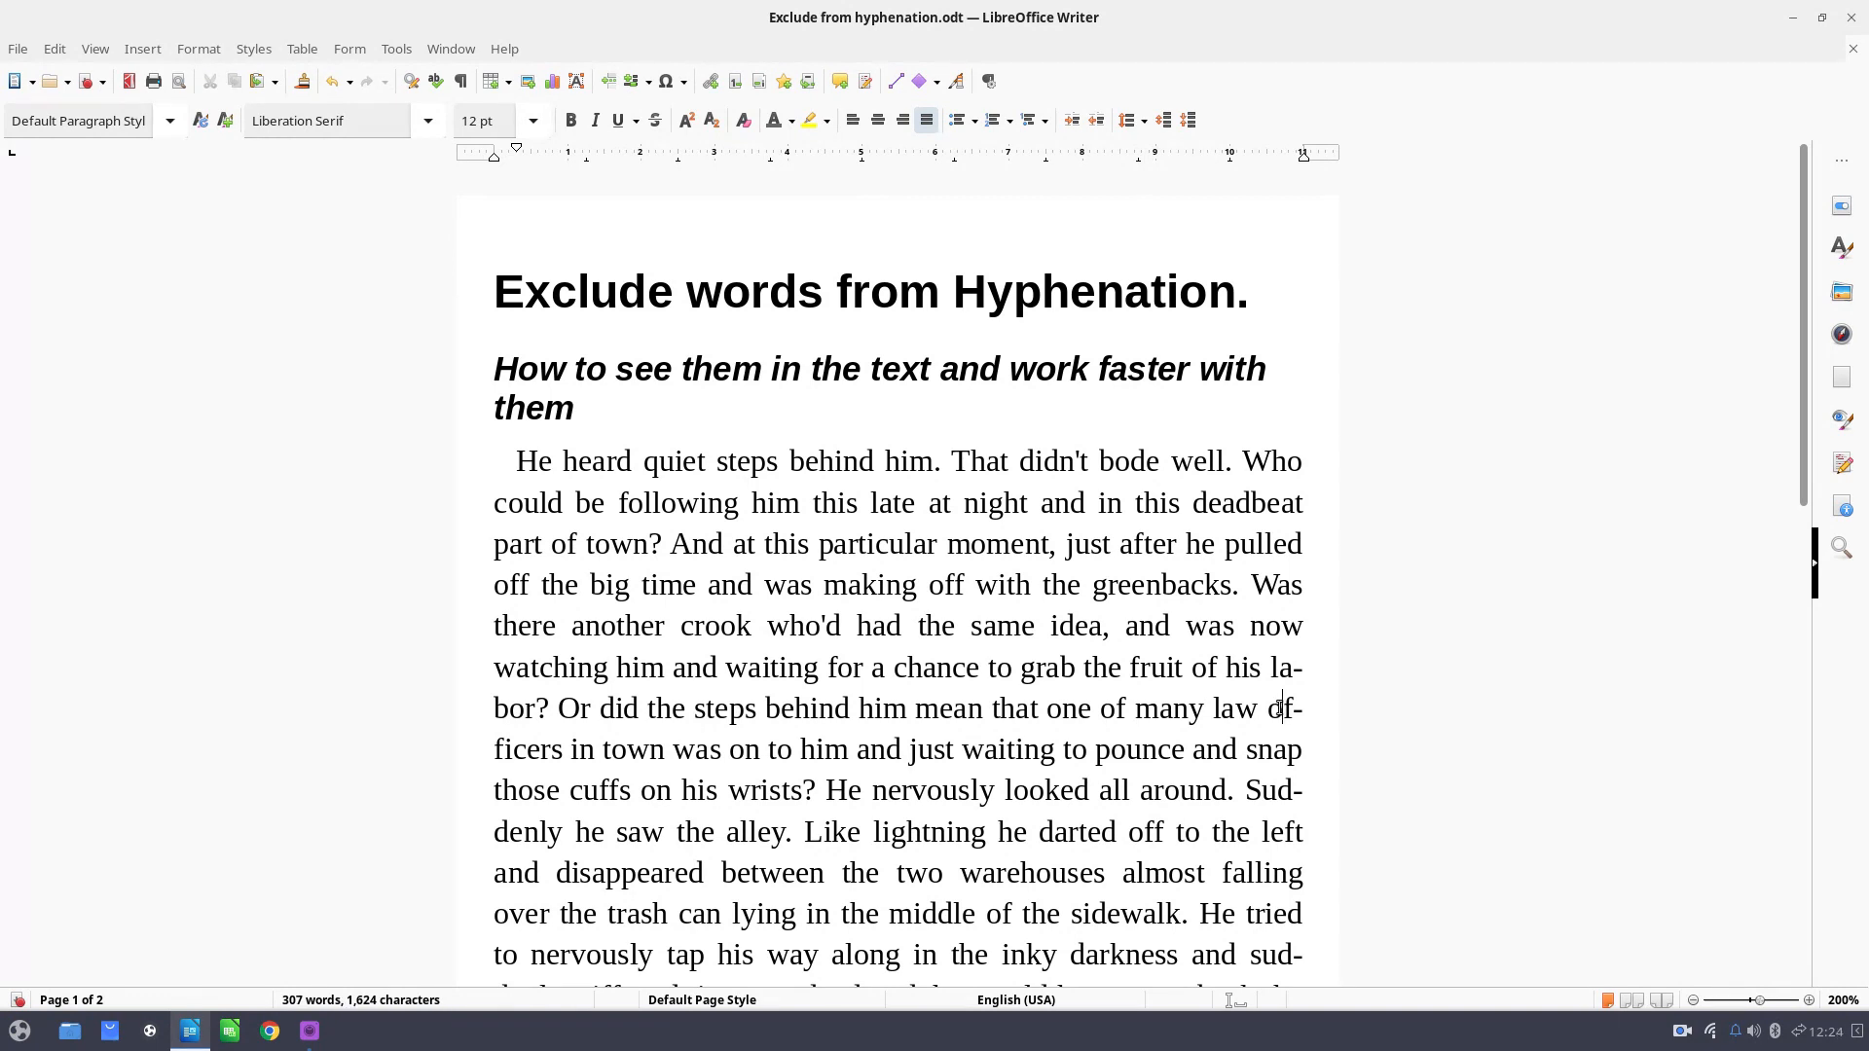
right_click(1255, 707)
mouse_move(1402, 548)
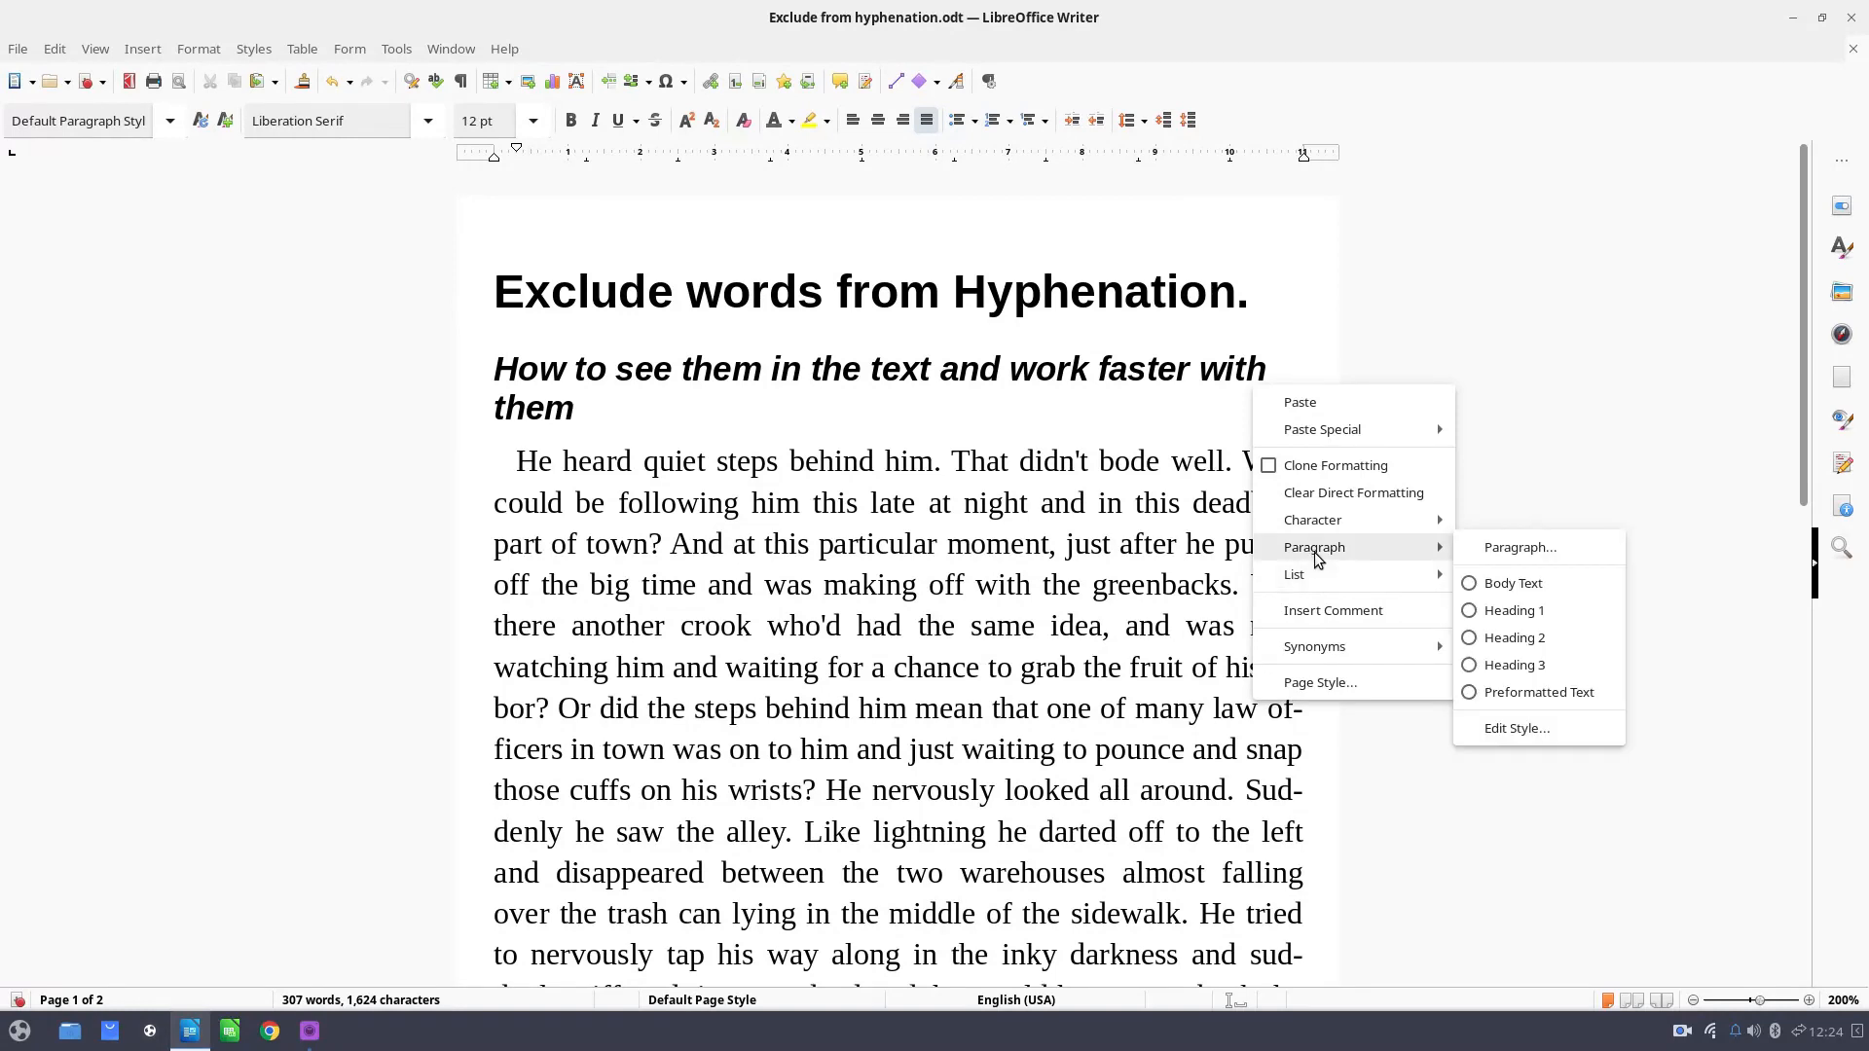
click(1520, 548)
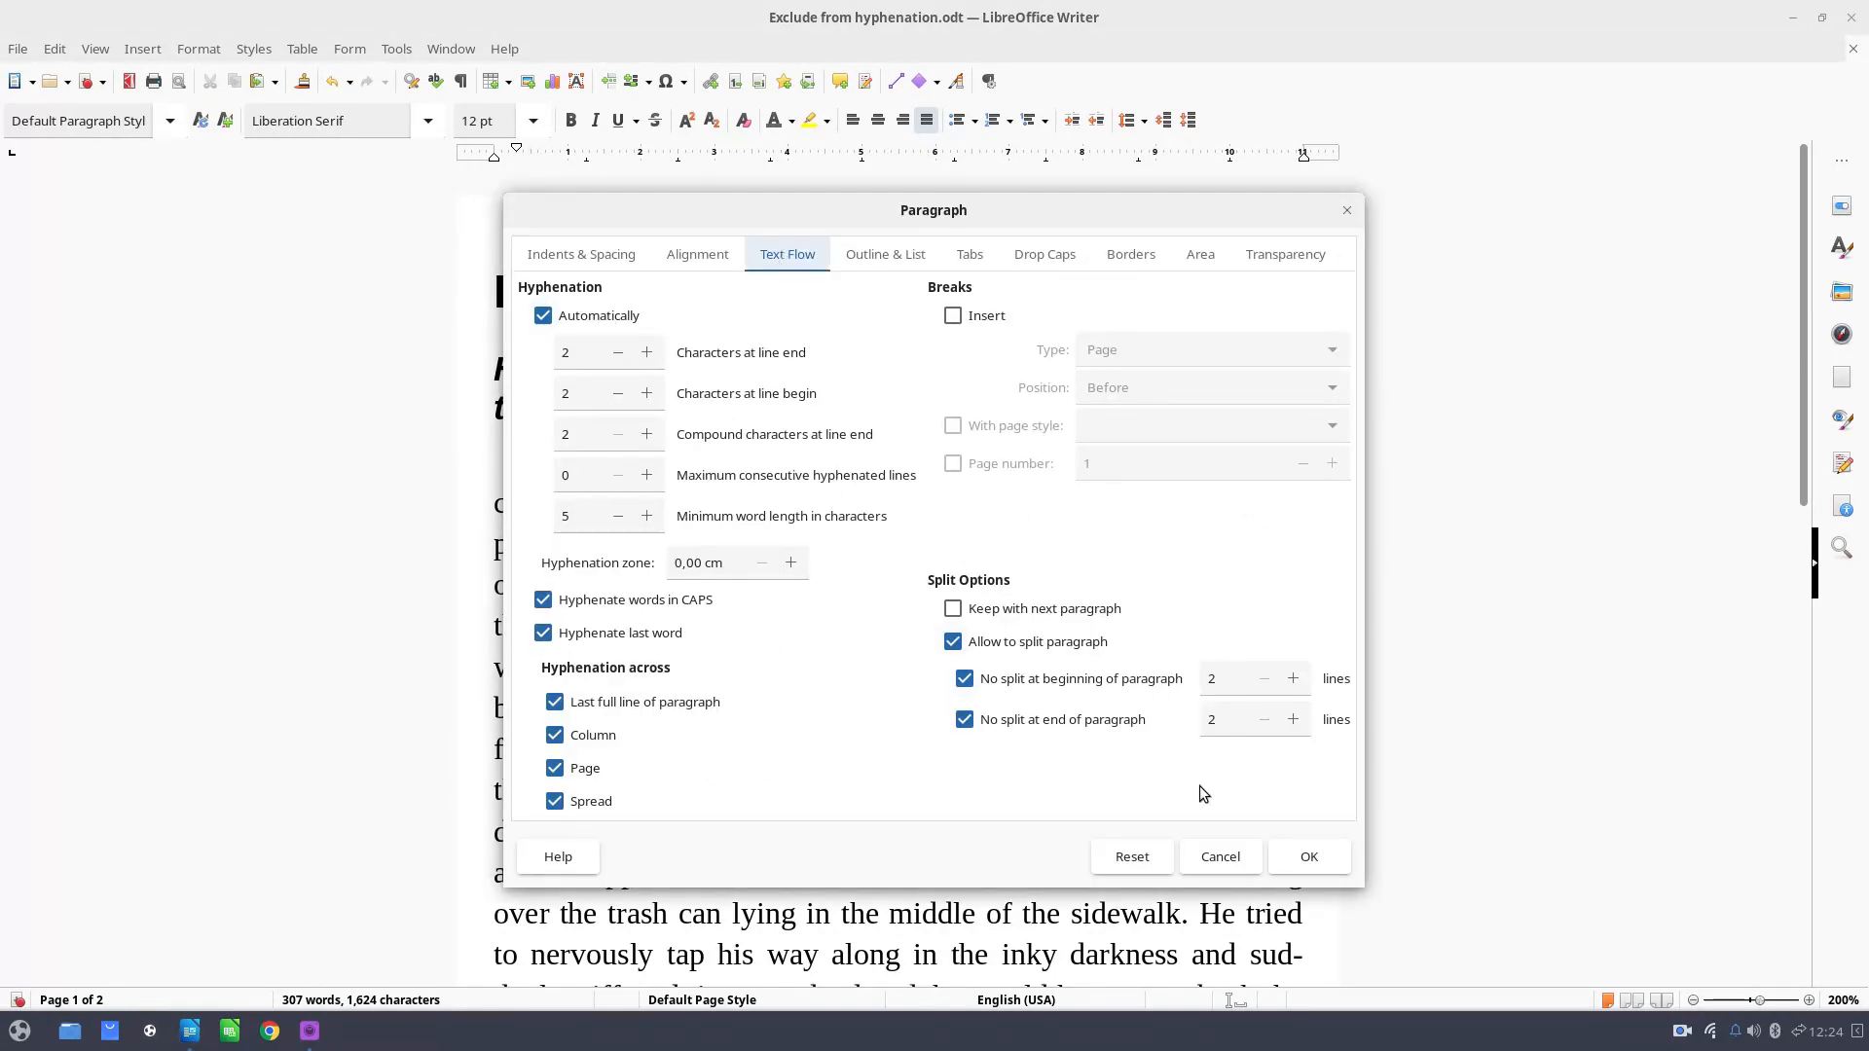
click(1305, 857)
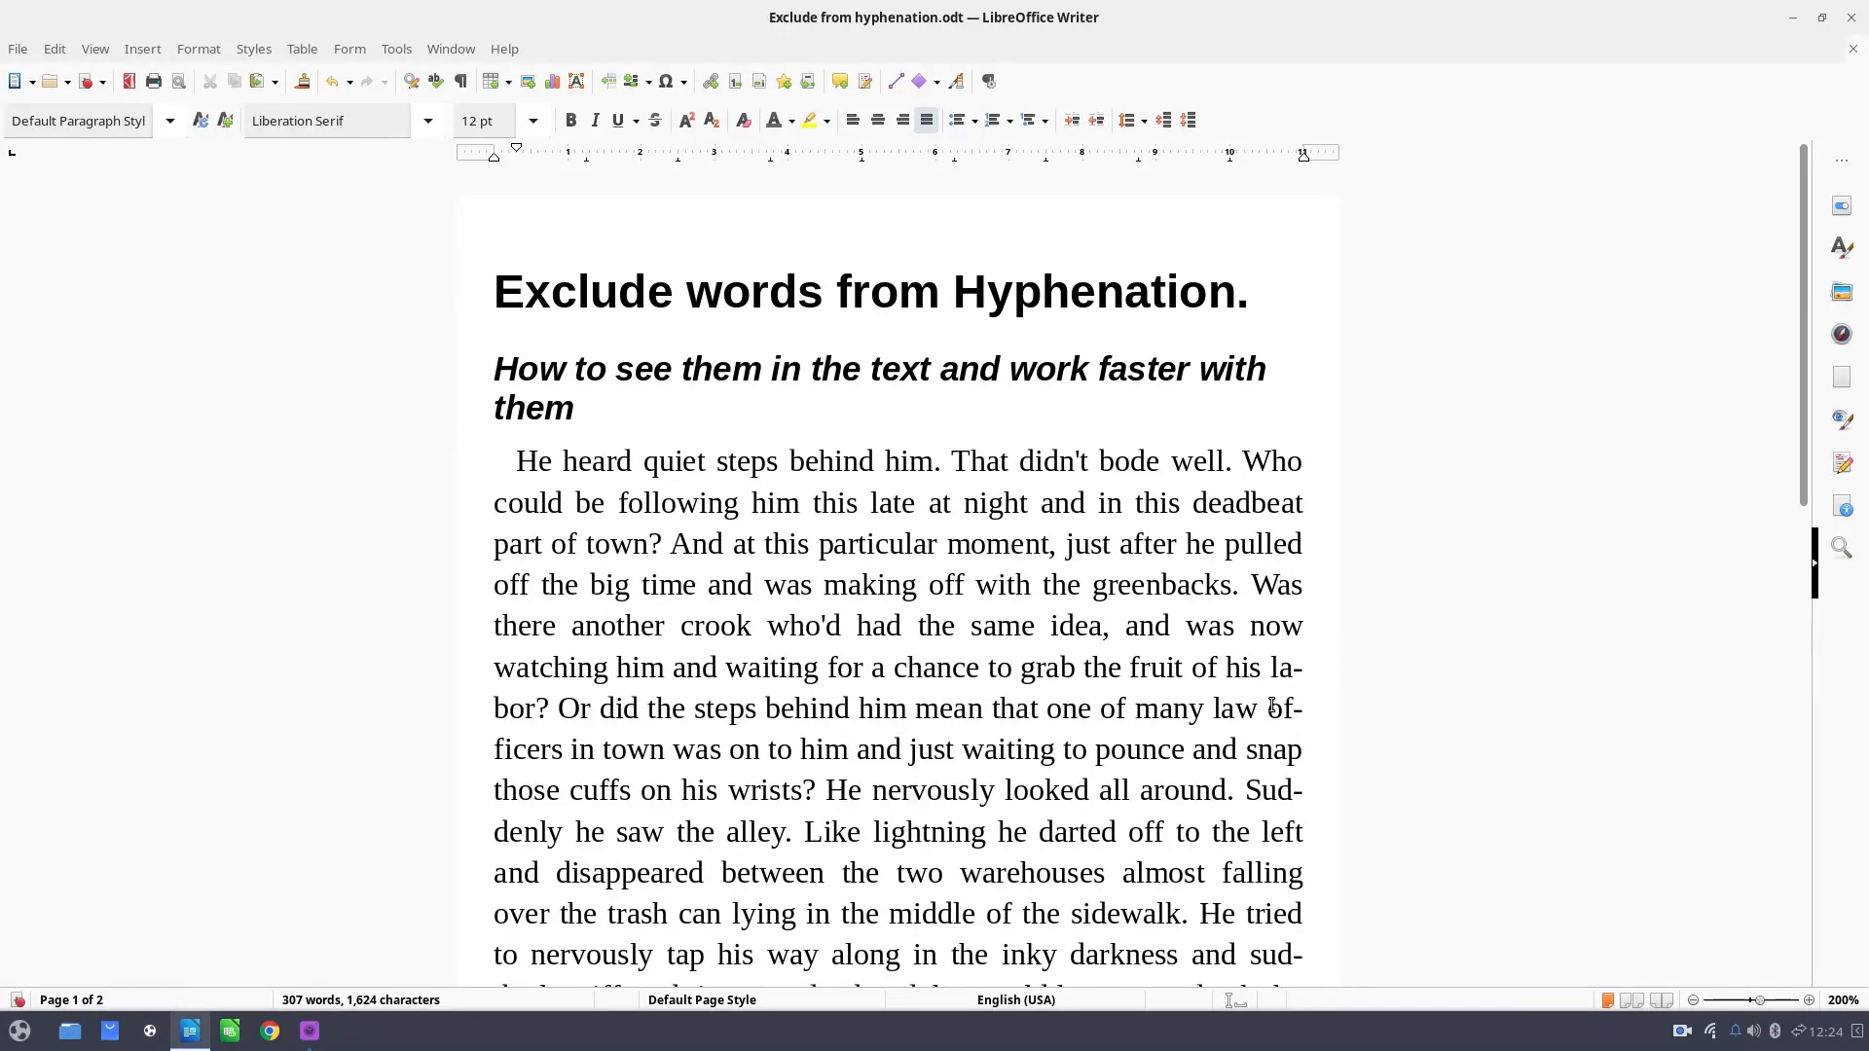
Exclude the word "officers", split across two lines in the body paragraph, from hyphenation through its character position settings.
drag(1268, 707, 363, 762)
drag(494, 766, 541, 746)
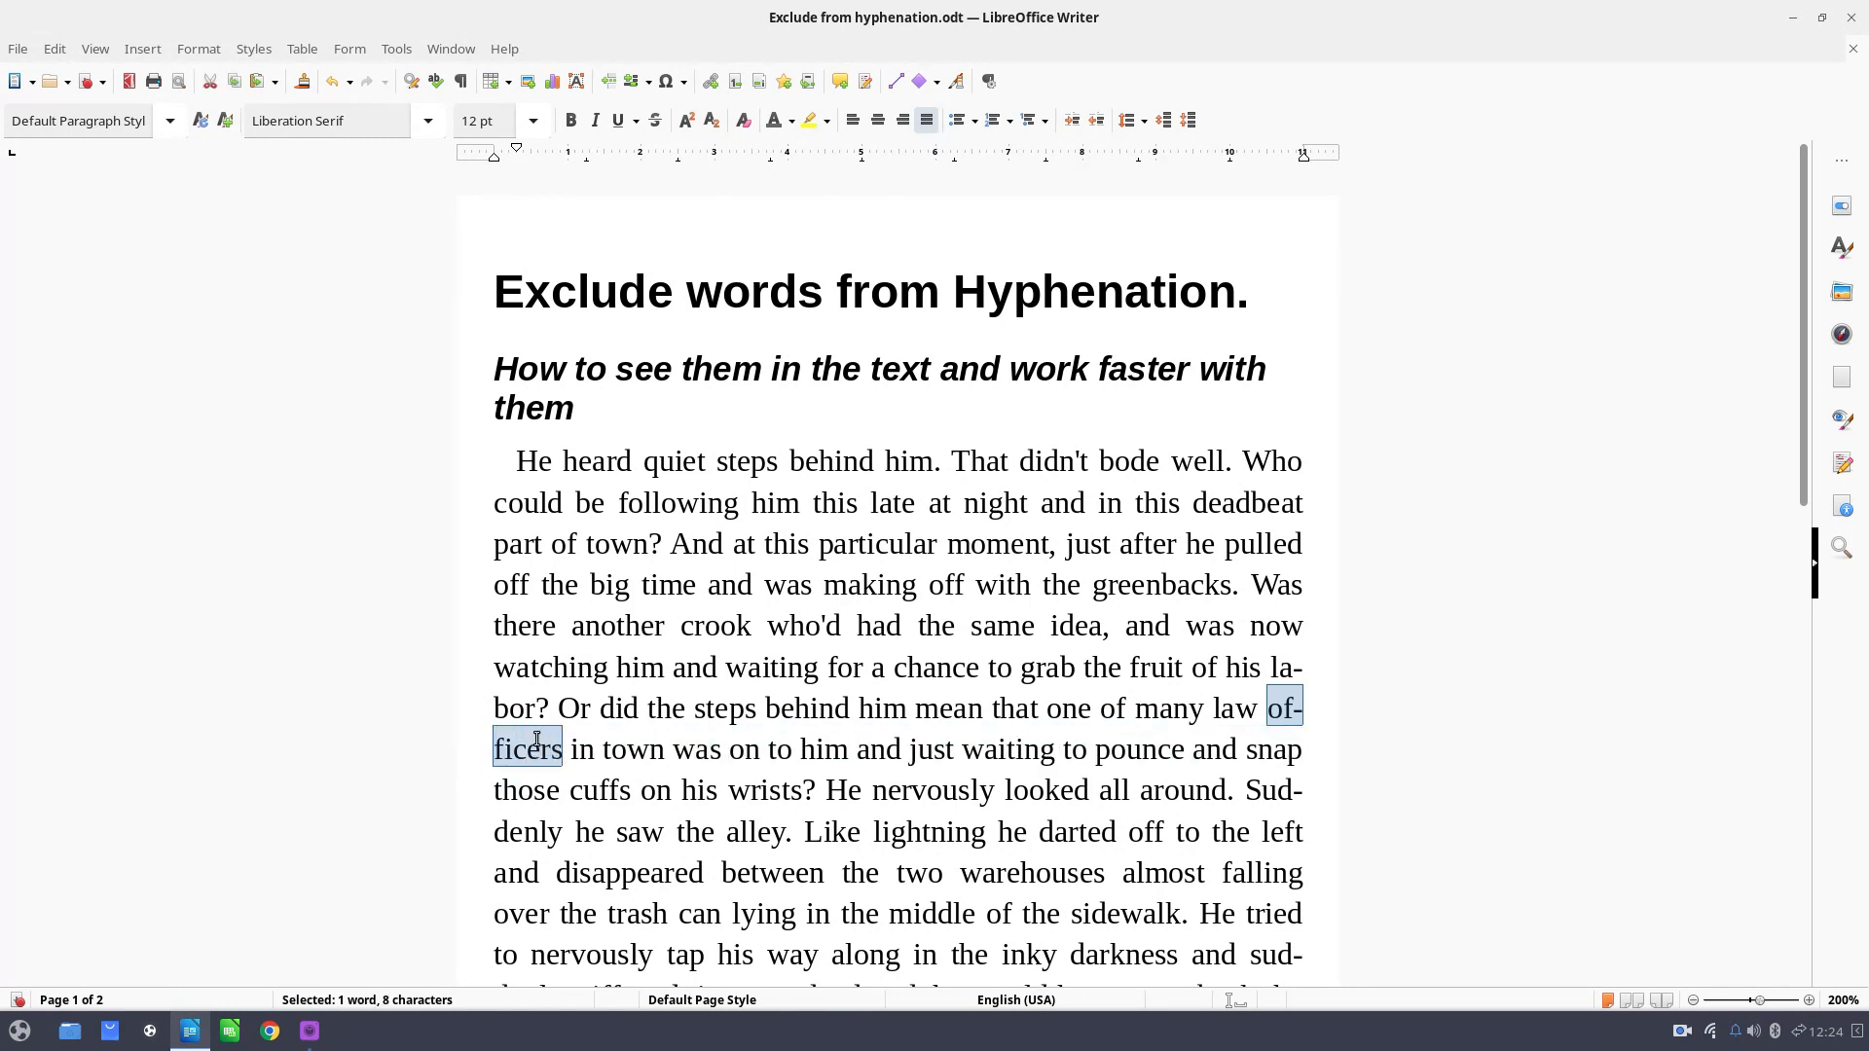
right_click(541, 746)
mouse_move(668, 562)
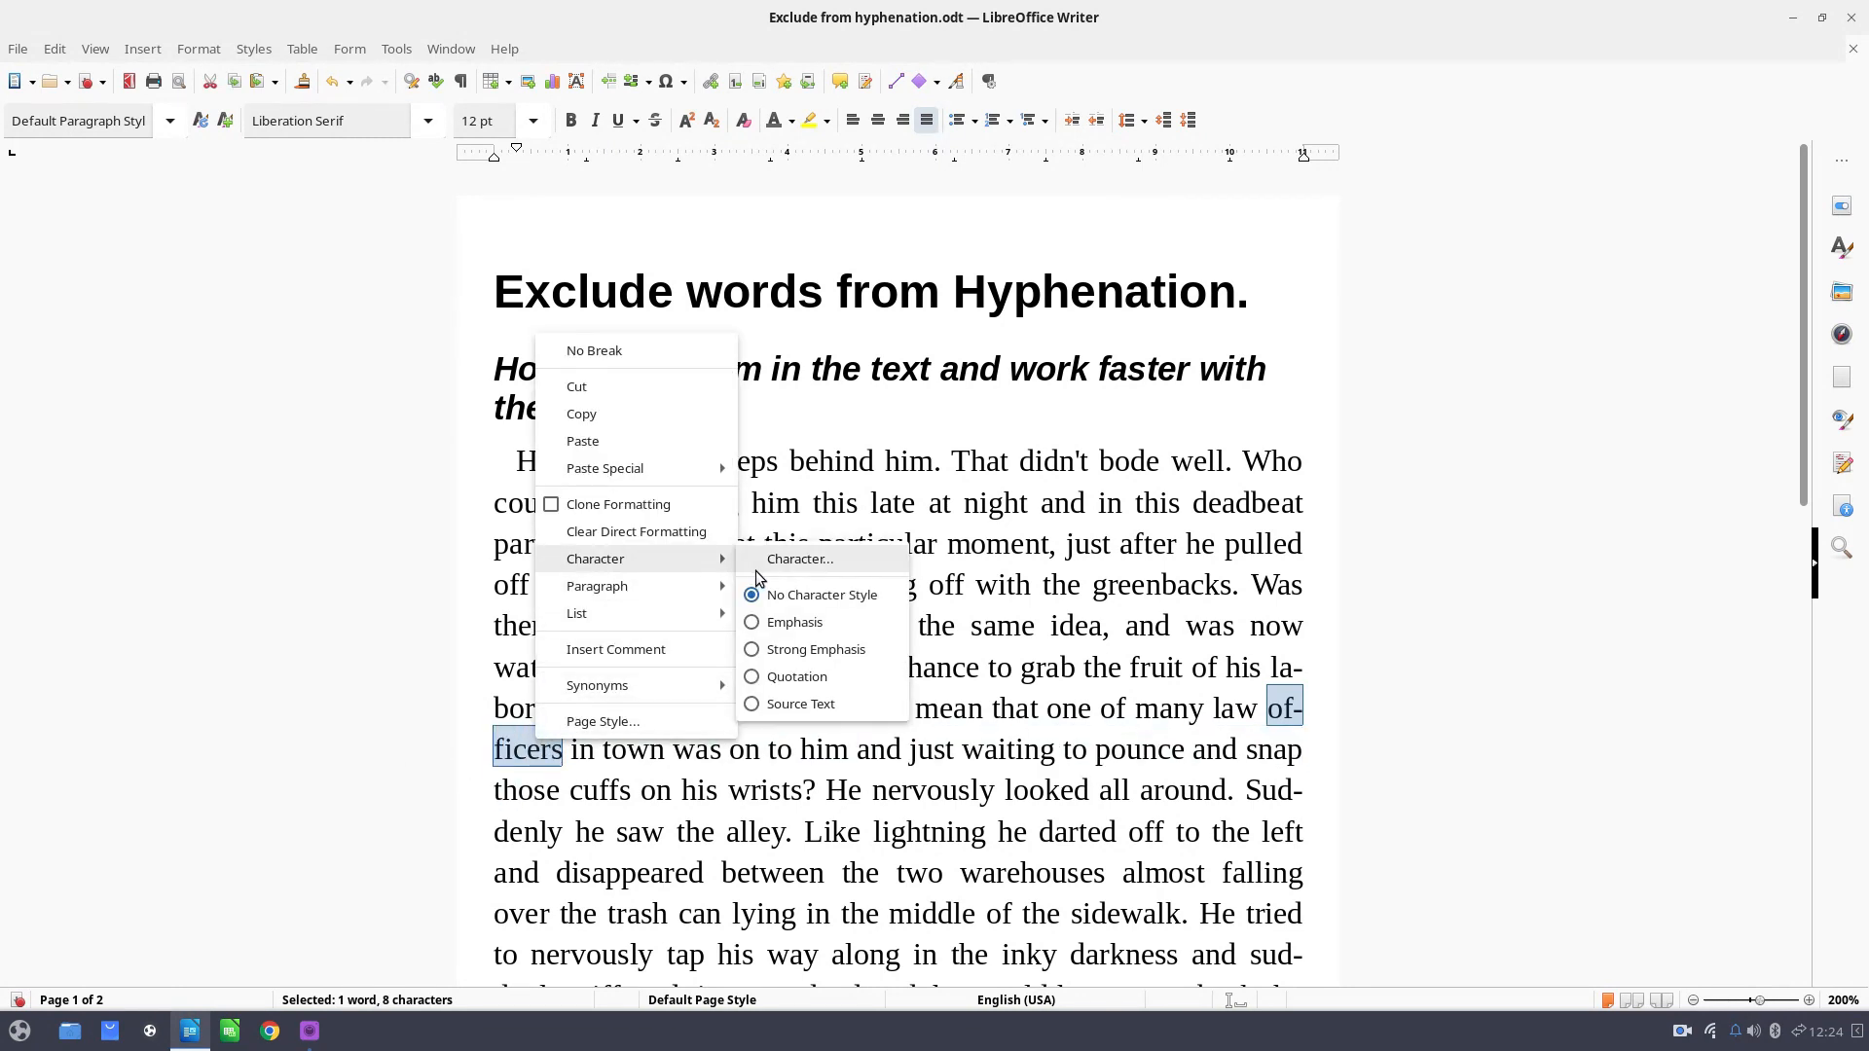
click(793, 561)
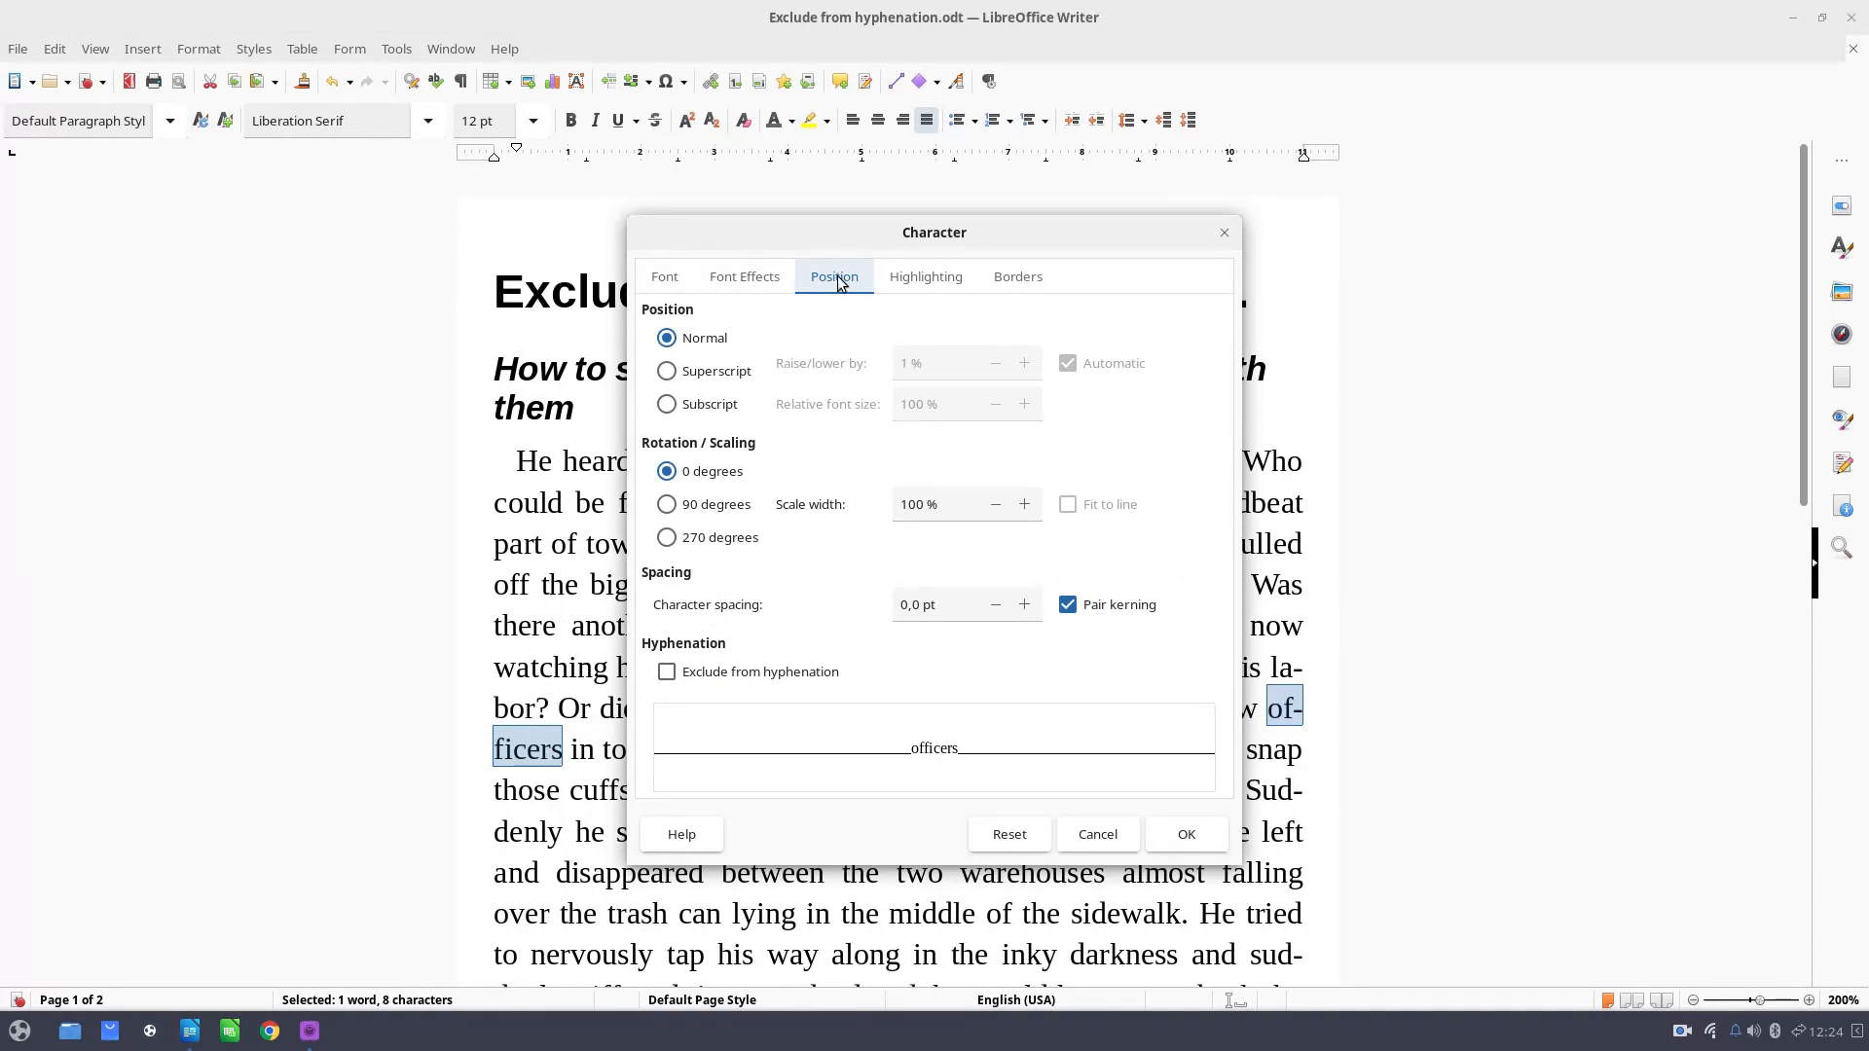
click(767, 673)
click(1186, 834)
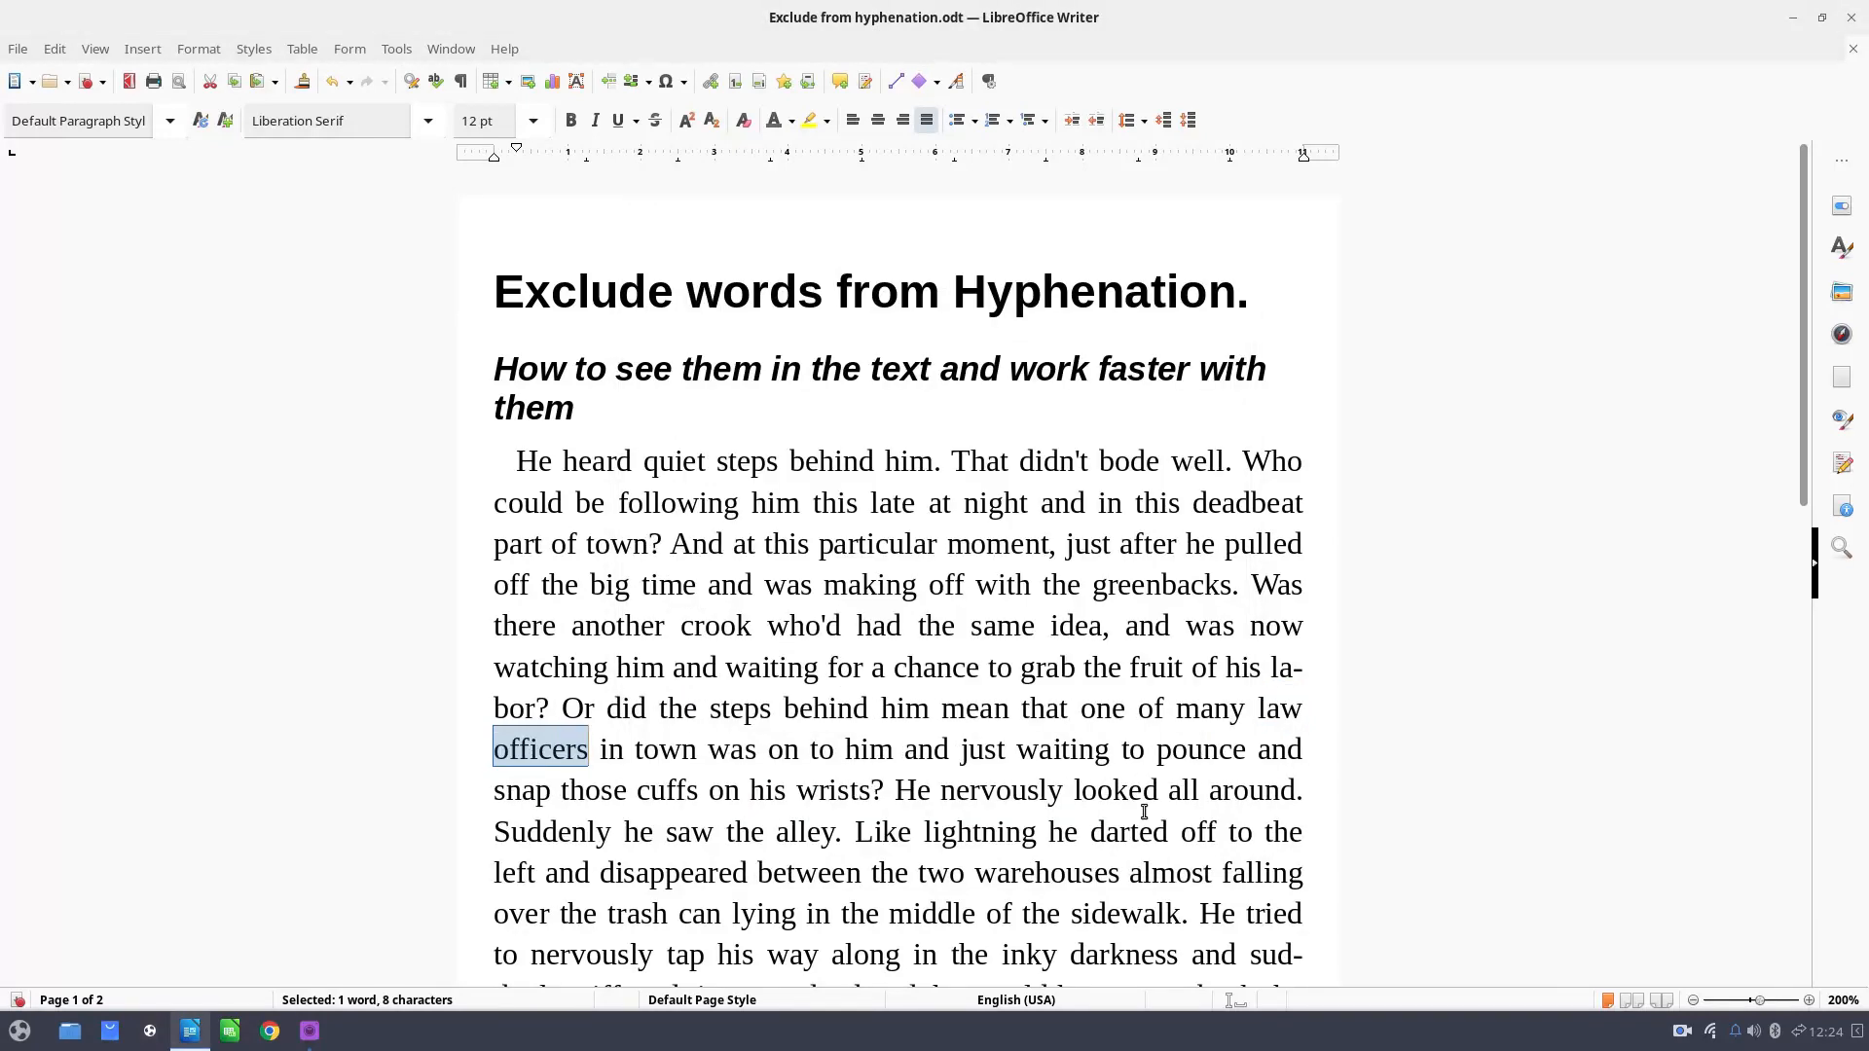
click(1131, 789)
Exclude the word "labor", split across two lines in the body paragraph, from hyphenation through its character position settings.
scroll(1139, 779, down, 3)
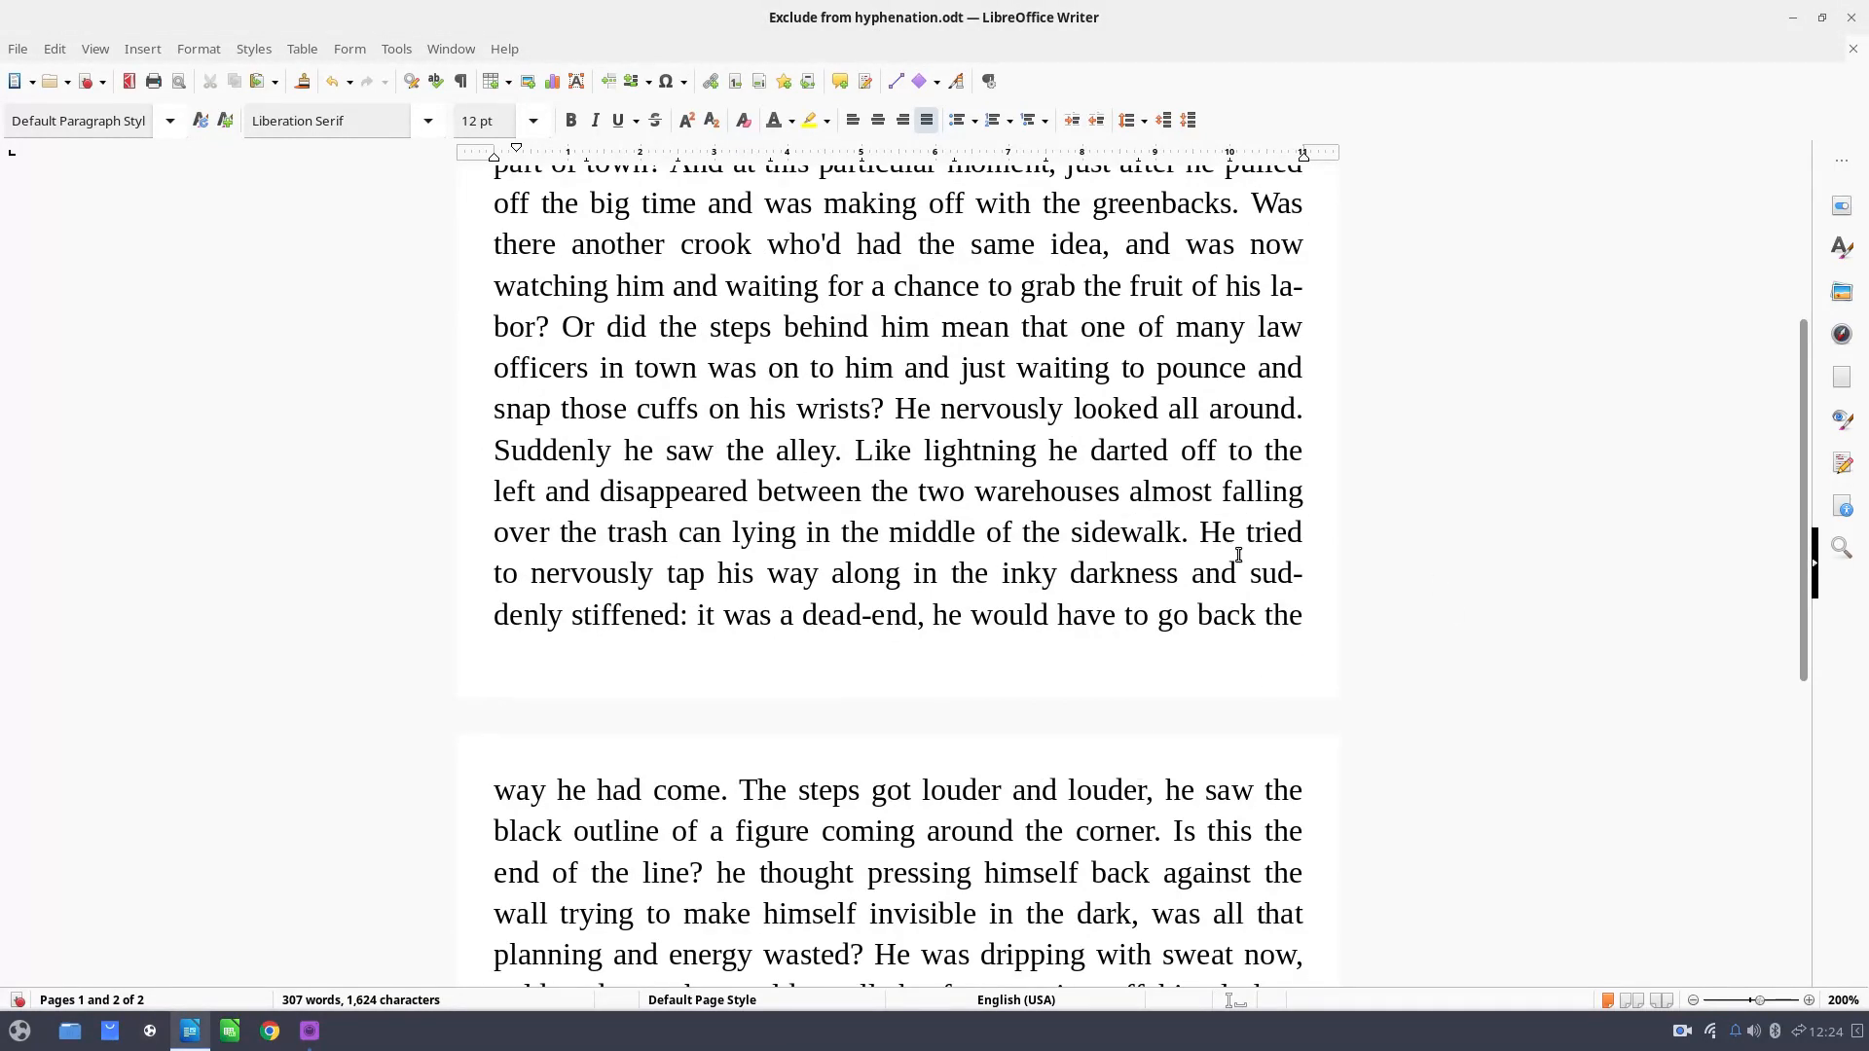
scroll(1249, 571, down, 2)
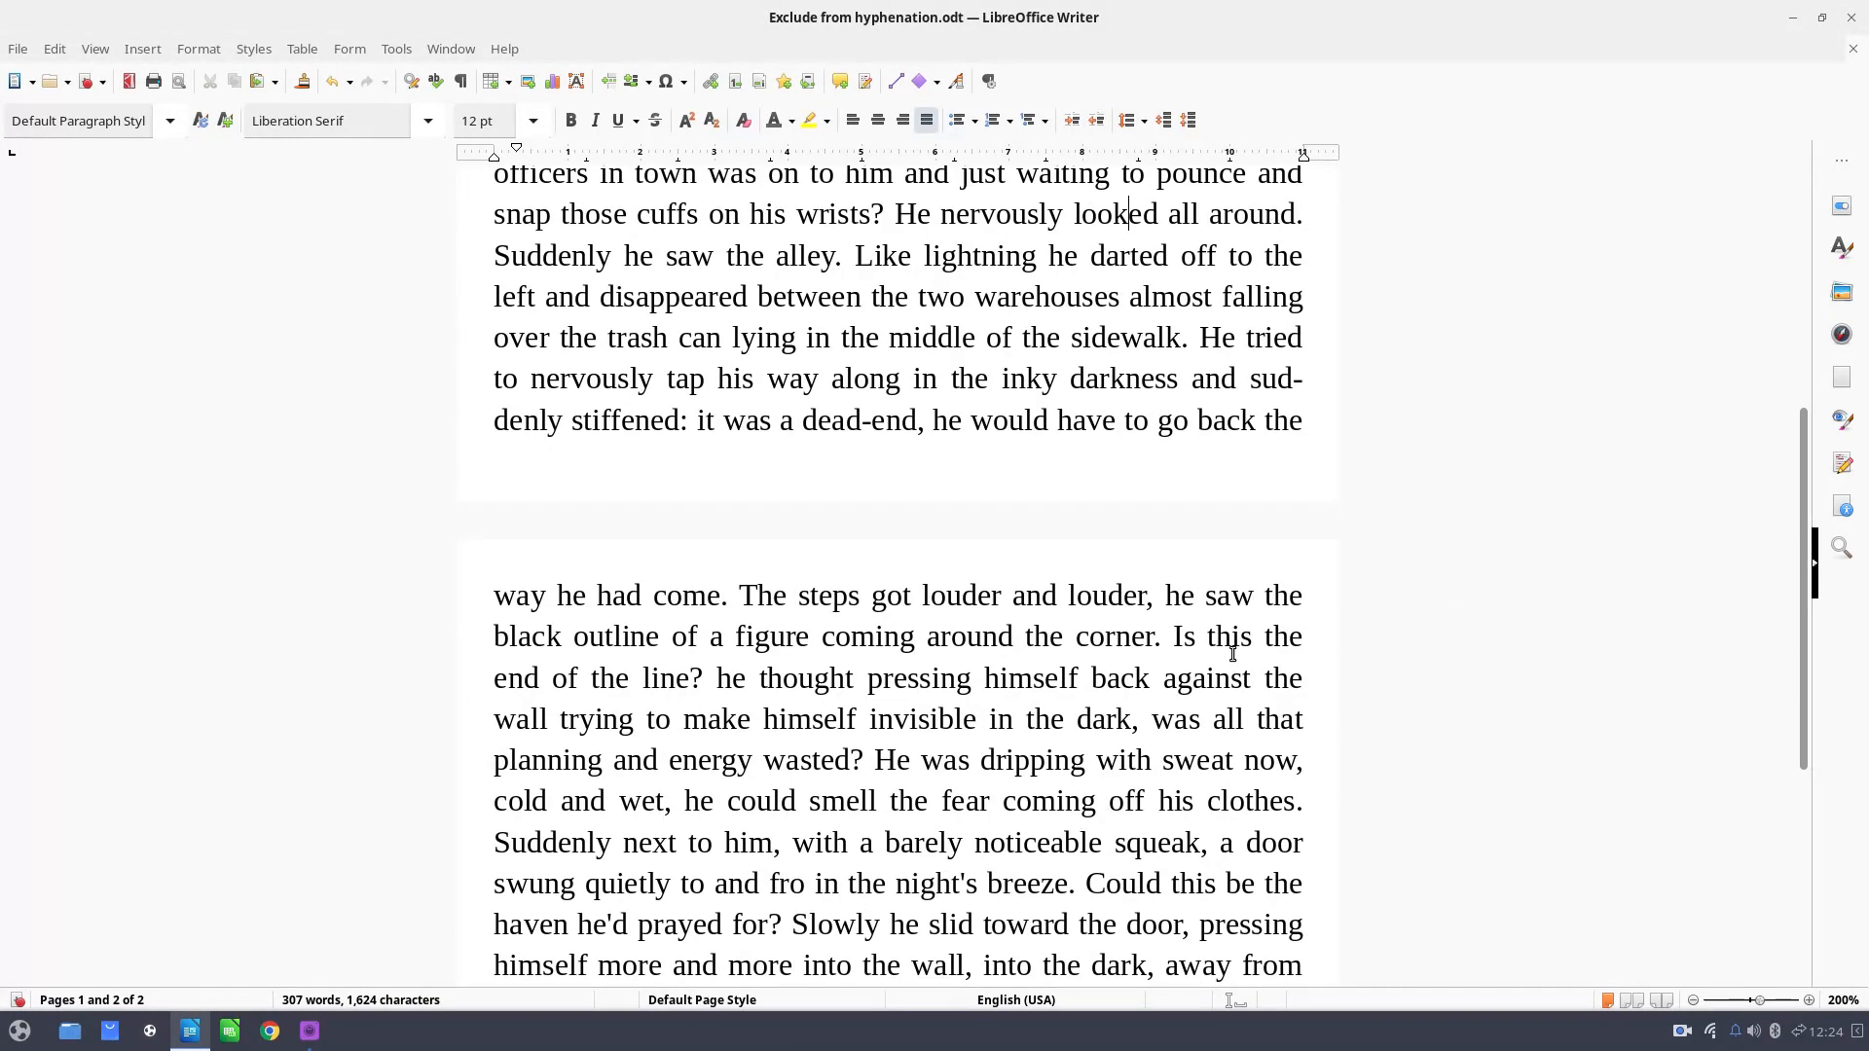
scroll(1266, 718, down, 2)
scroll(1242, 669, up, 8)
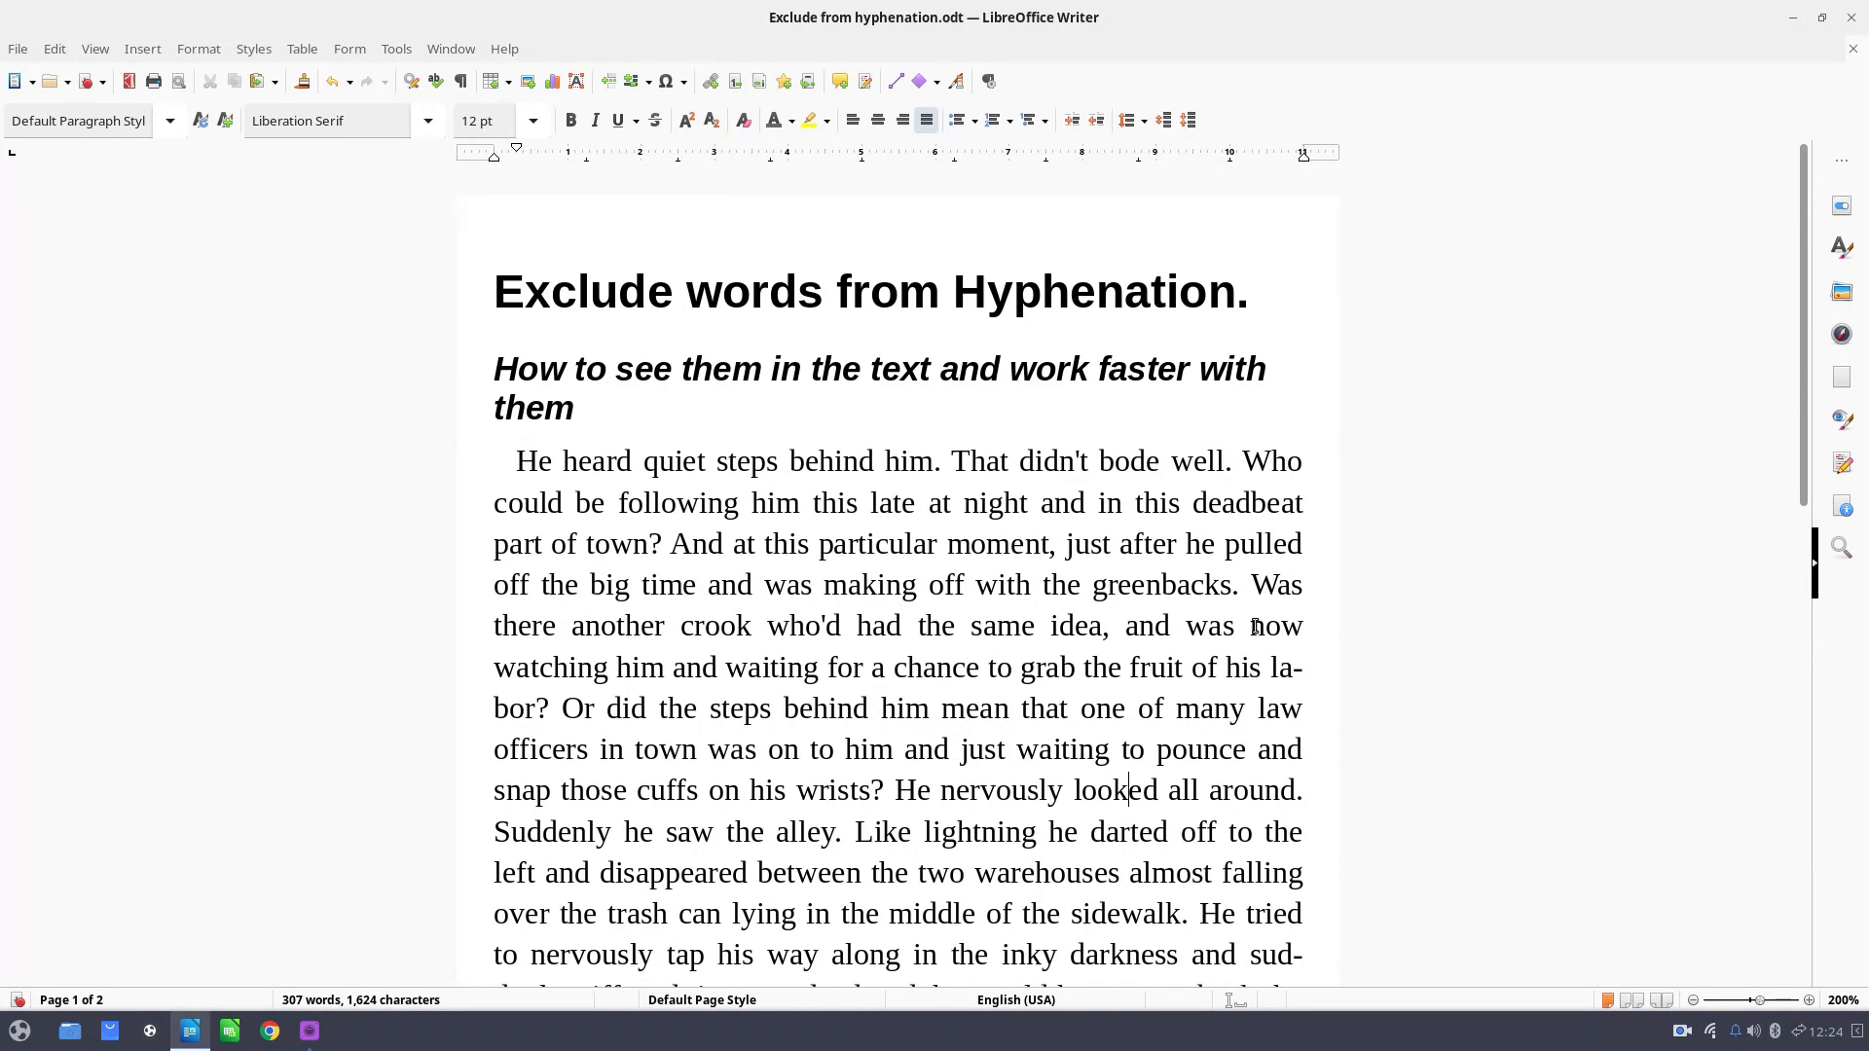
drag(1267, 665, 540, 702)
right_click(519, 707)
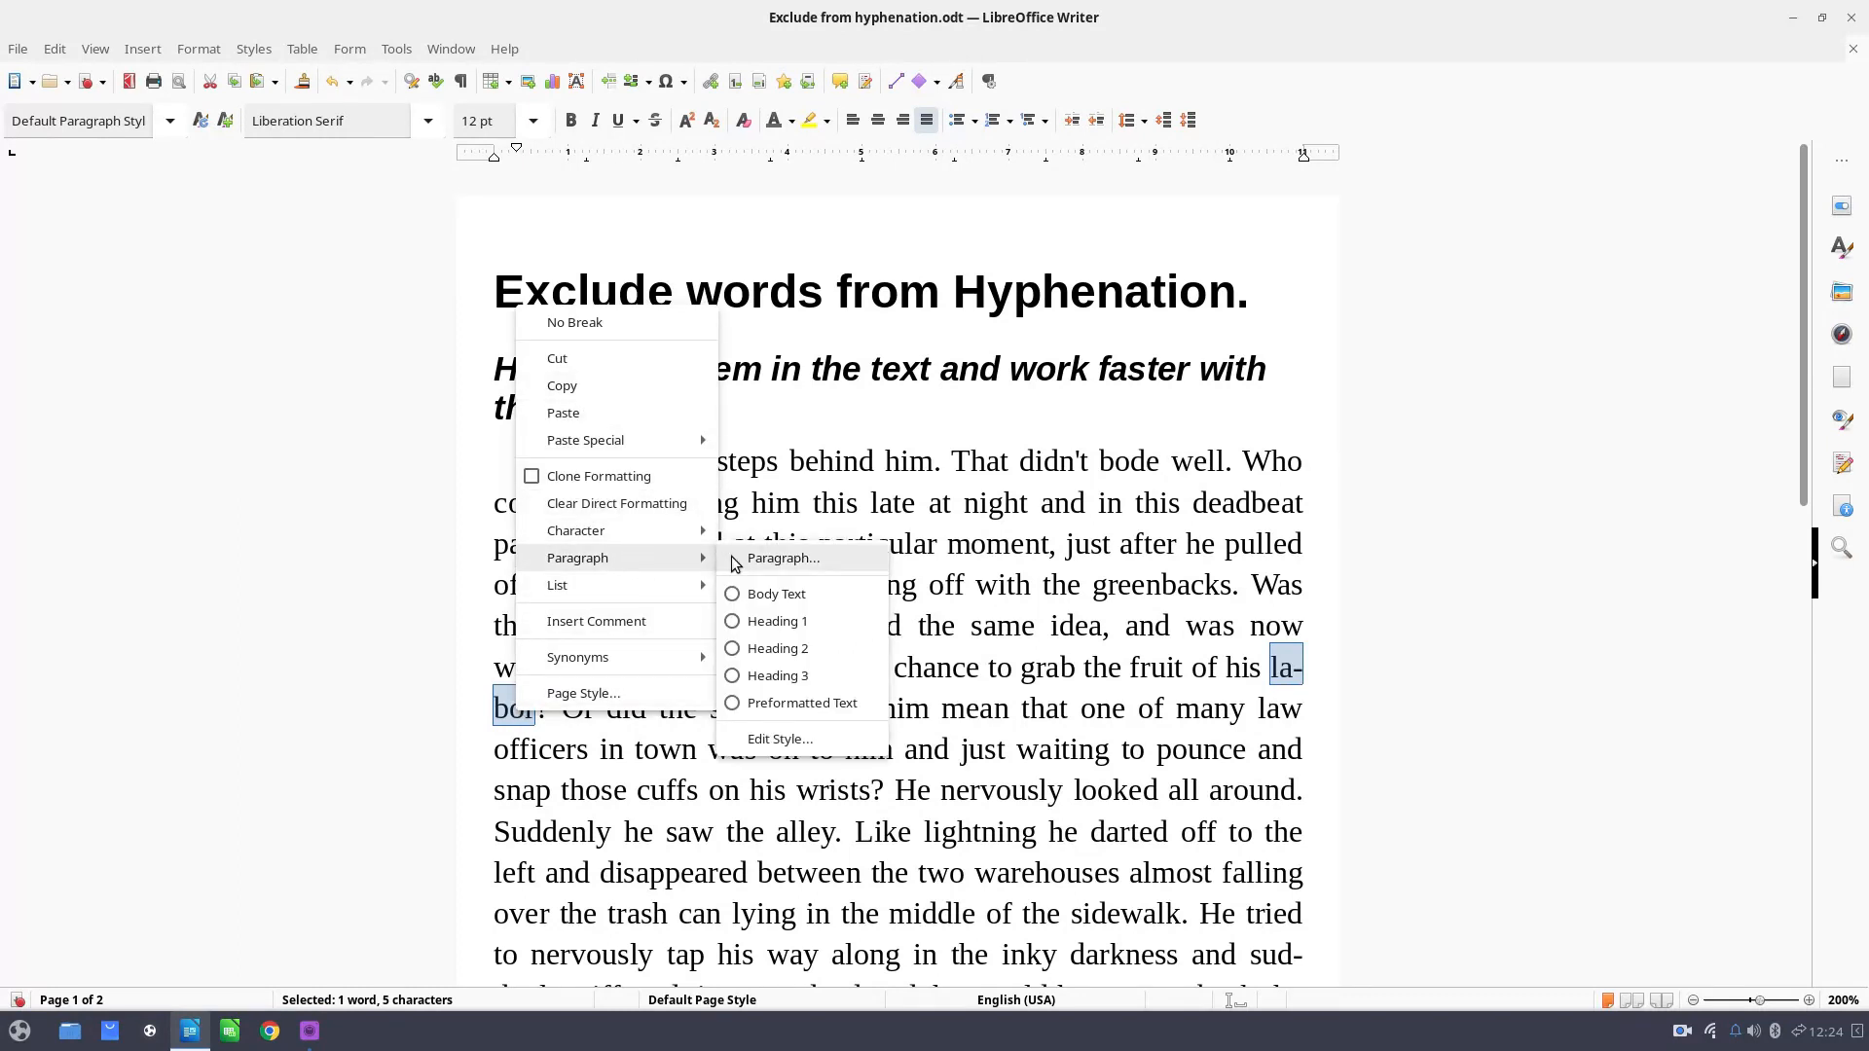
mouse_move(681, 532)
click(777, 530)
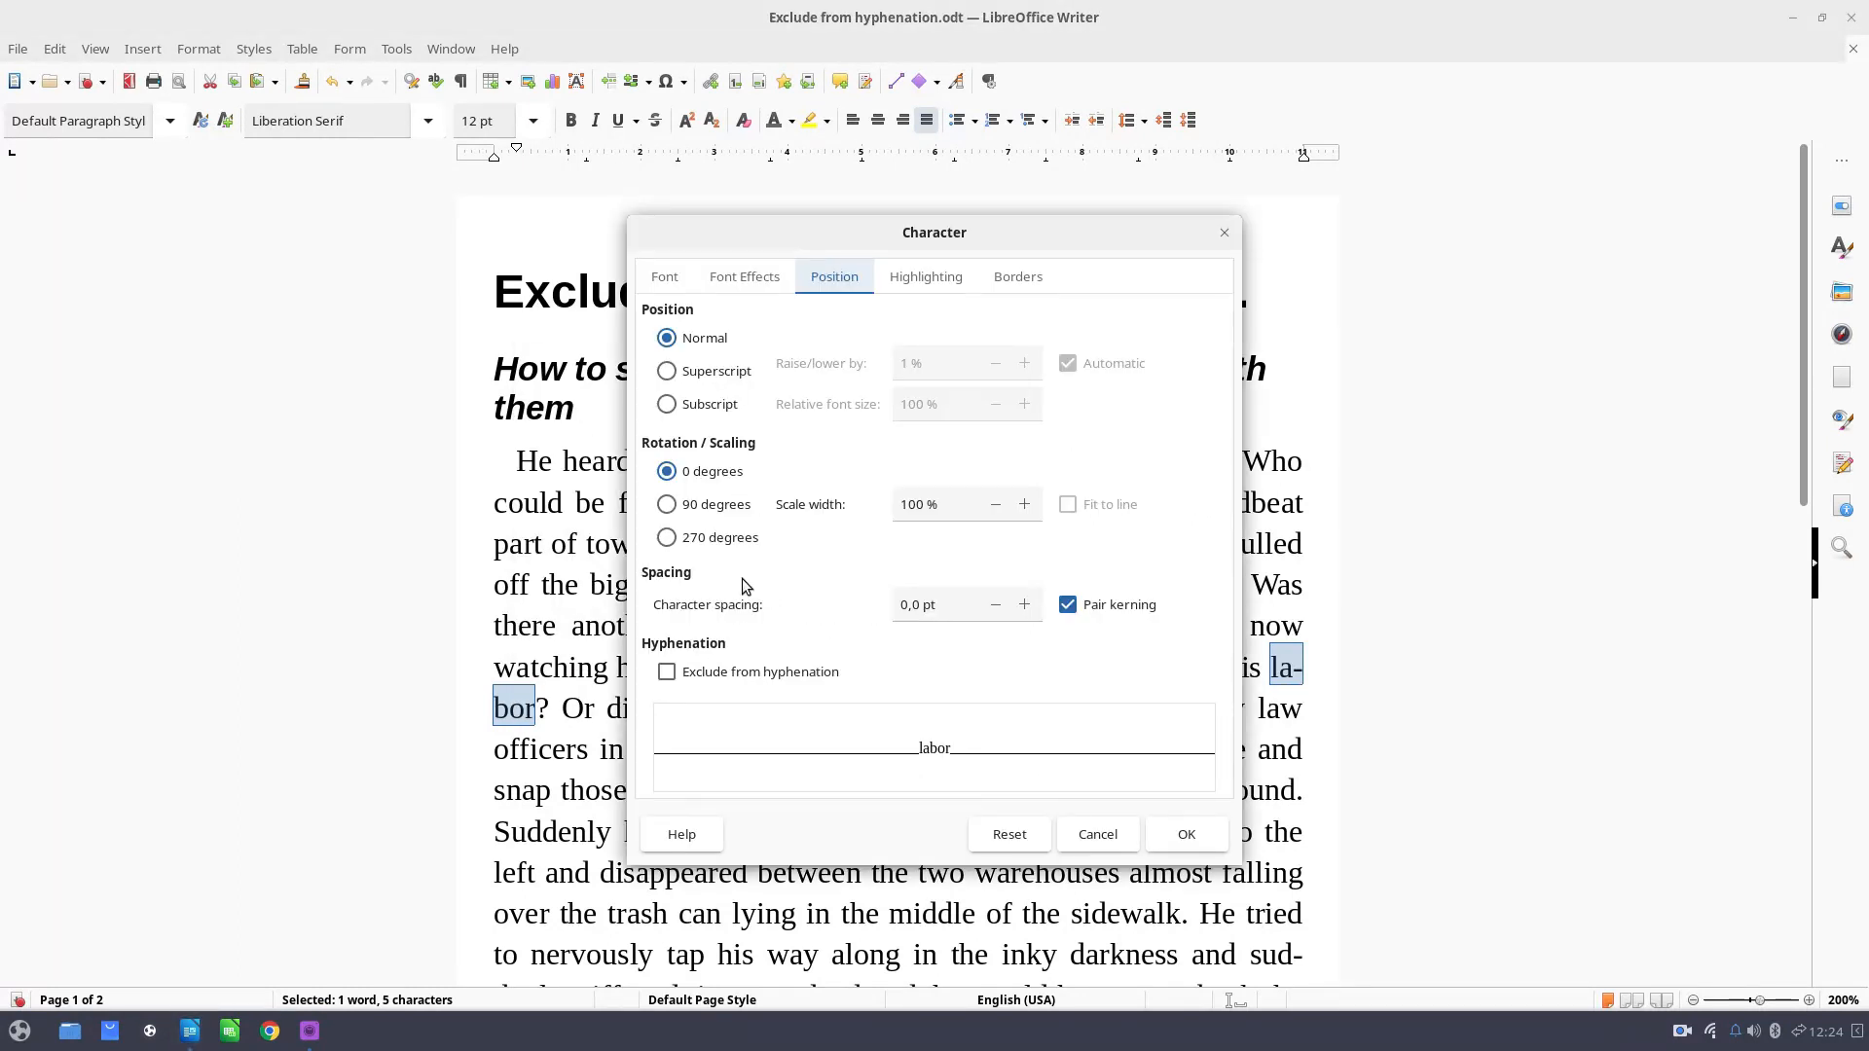
click(746, 672)
click(1186, 843)
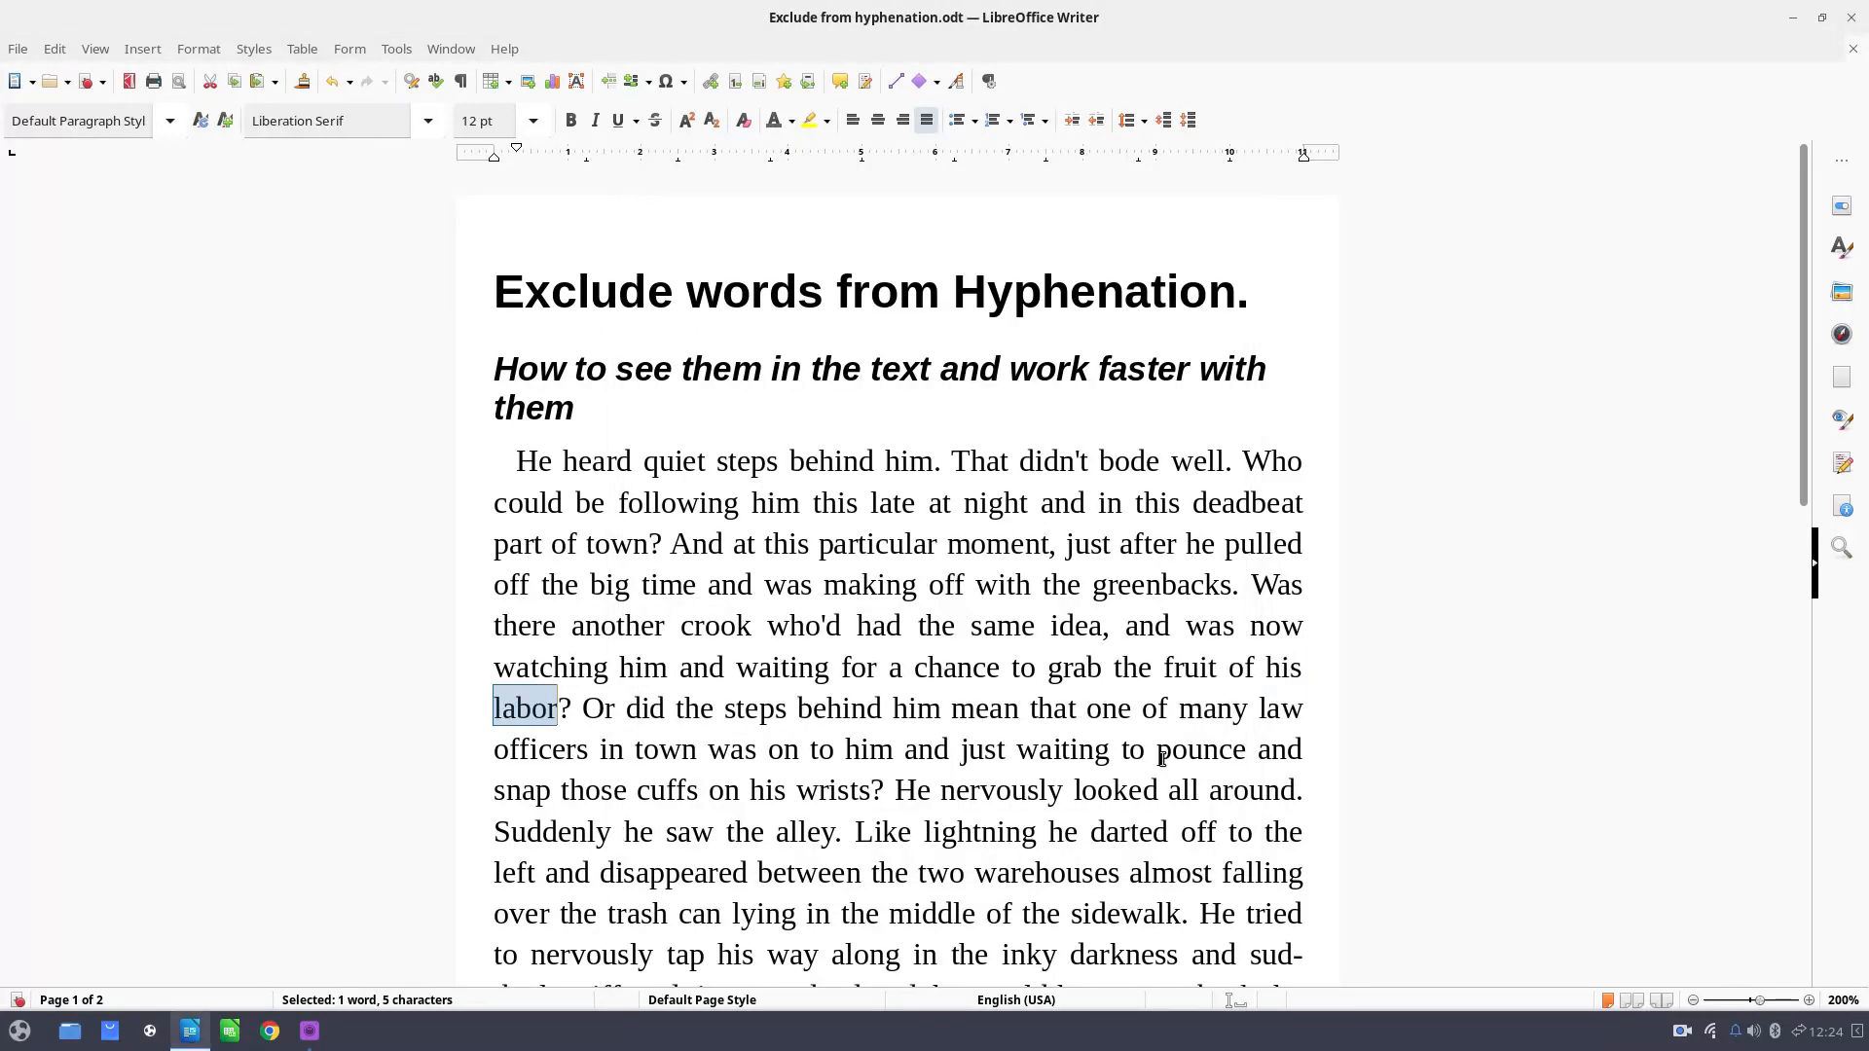
click(1150, 712)
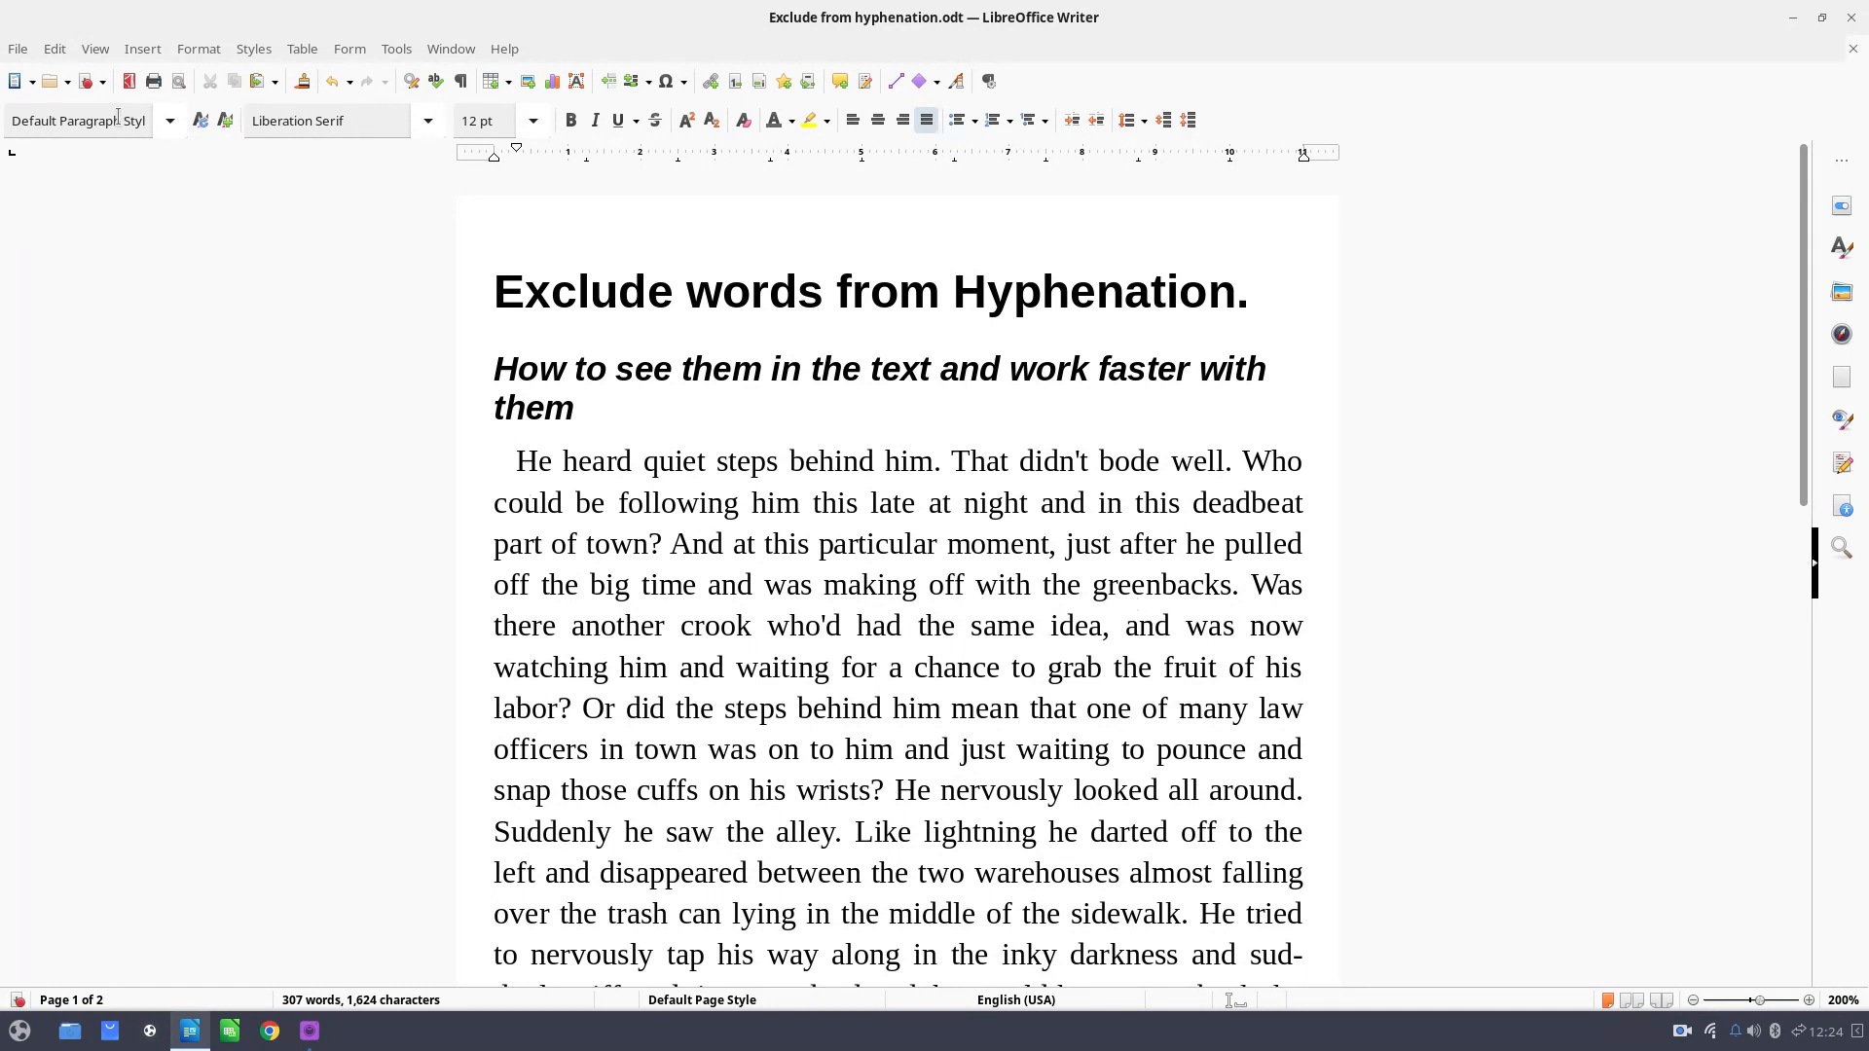
Turn on formatting marks to reveal which words in the text are excluded from hyphenation.
click(95, 50)
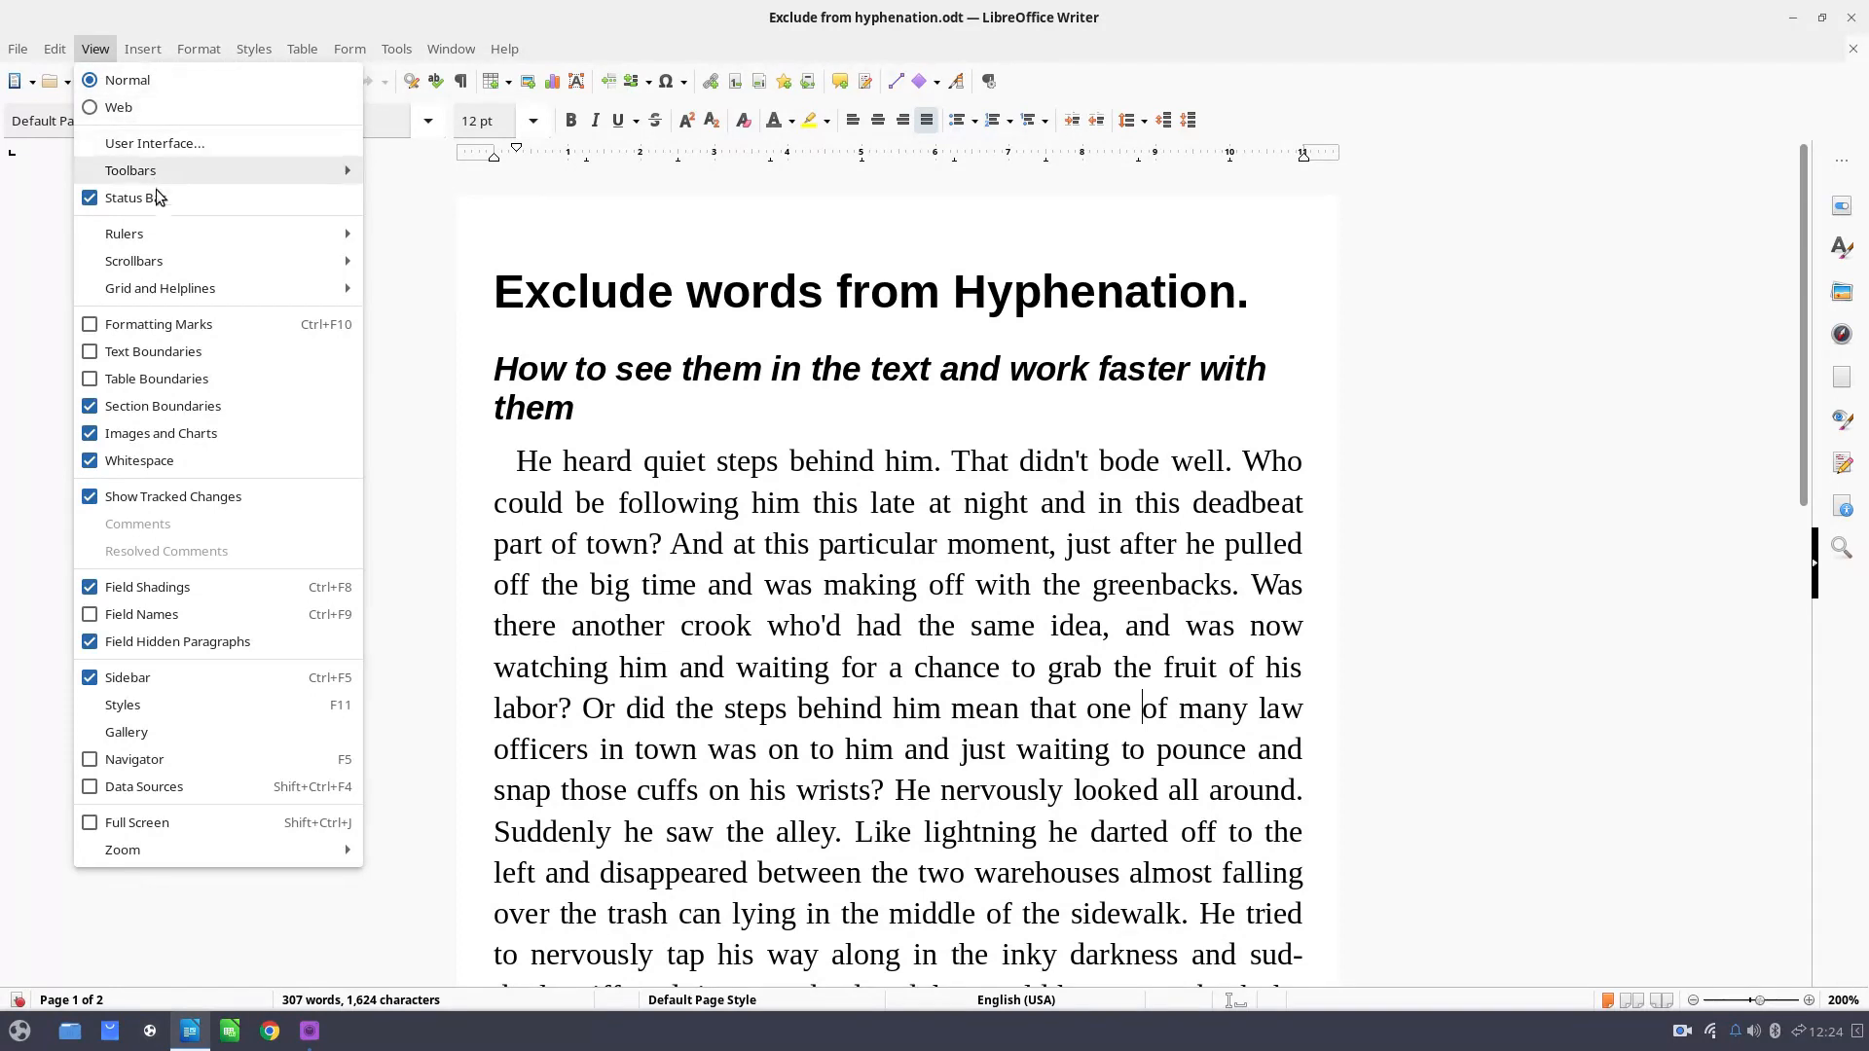
click(331, 331)
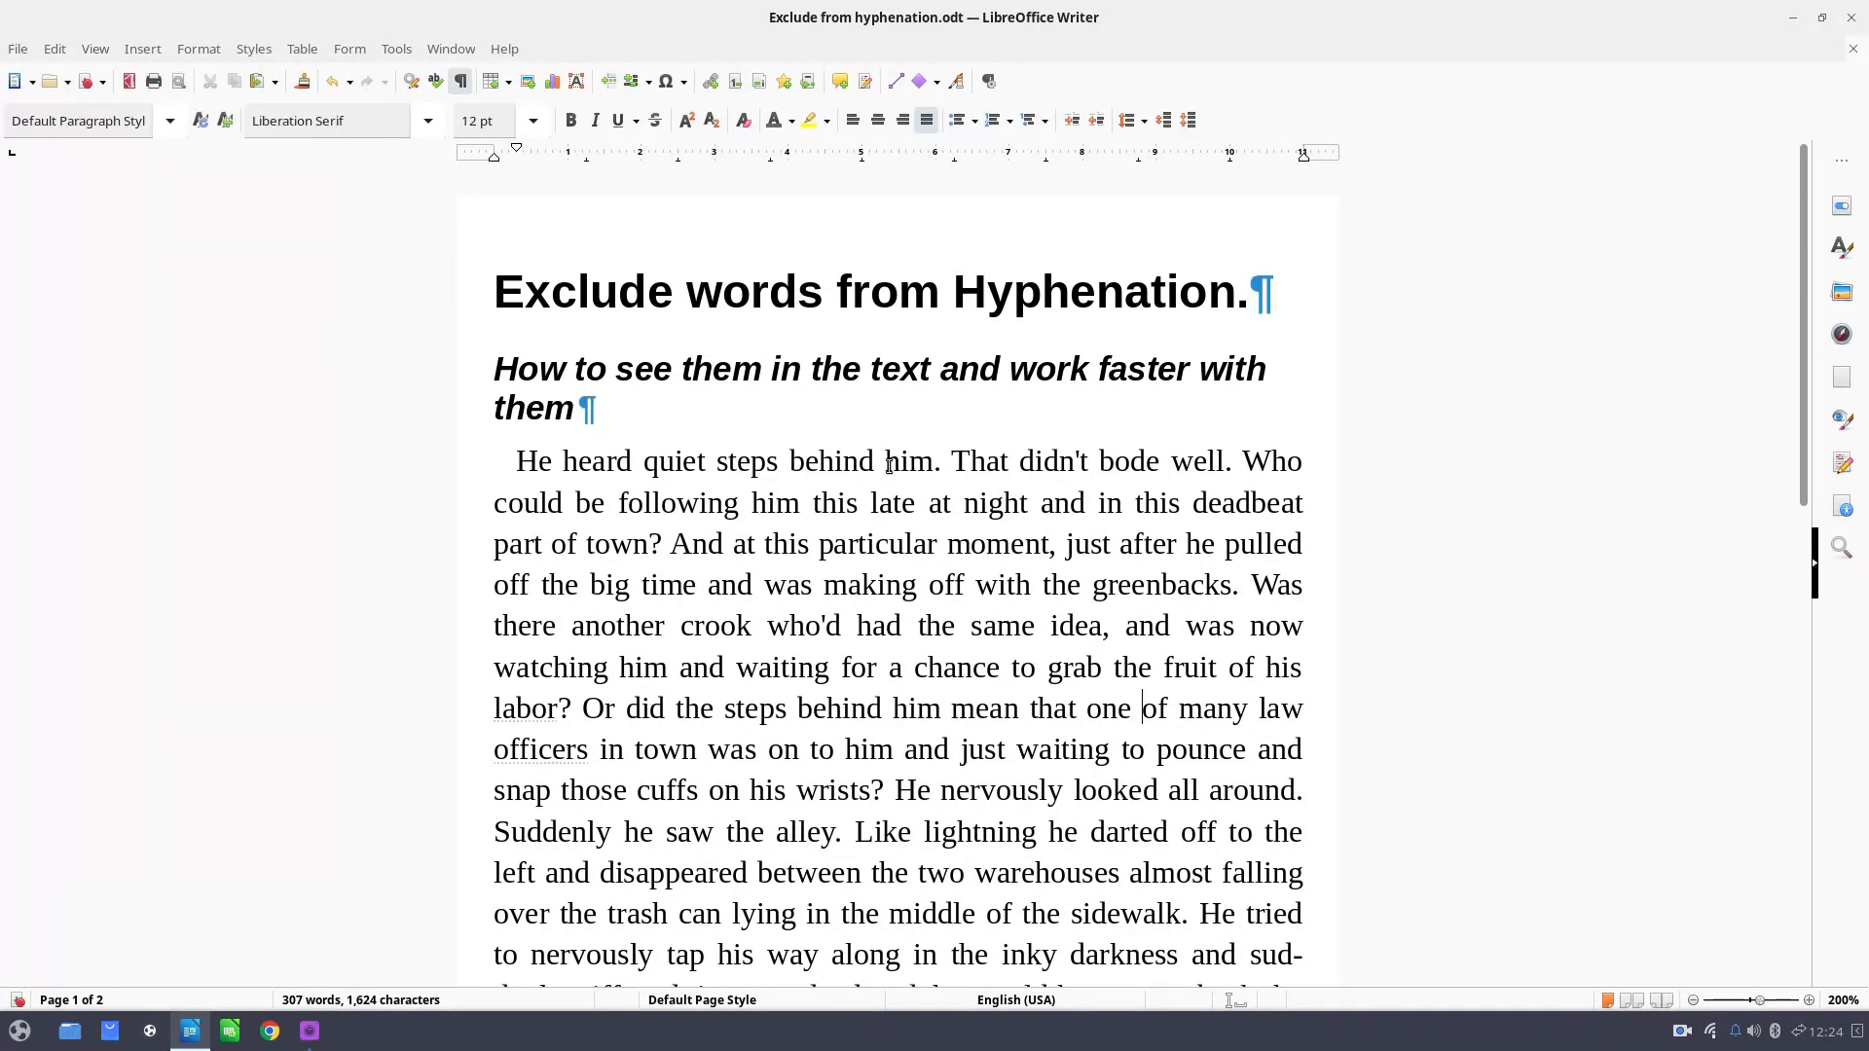
scroll(886, 452, down, 1)
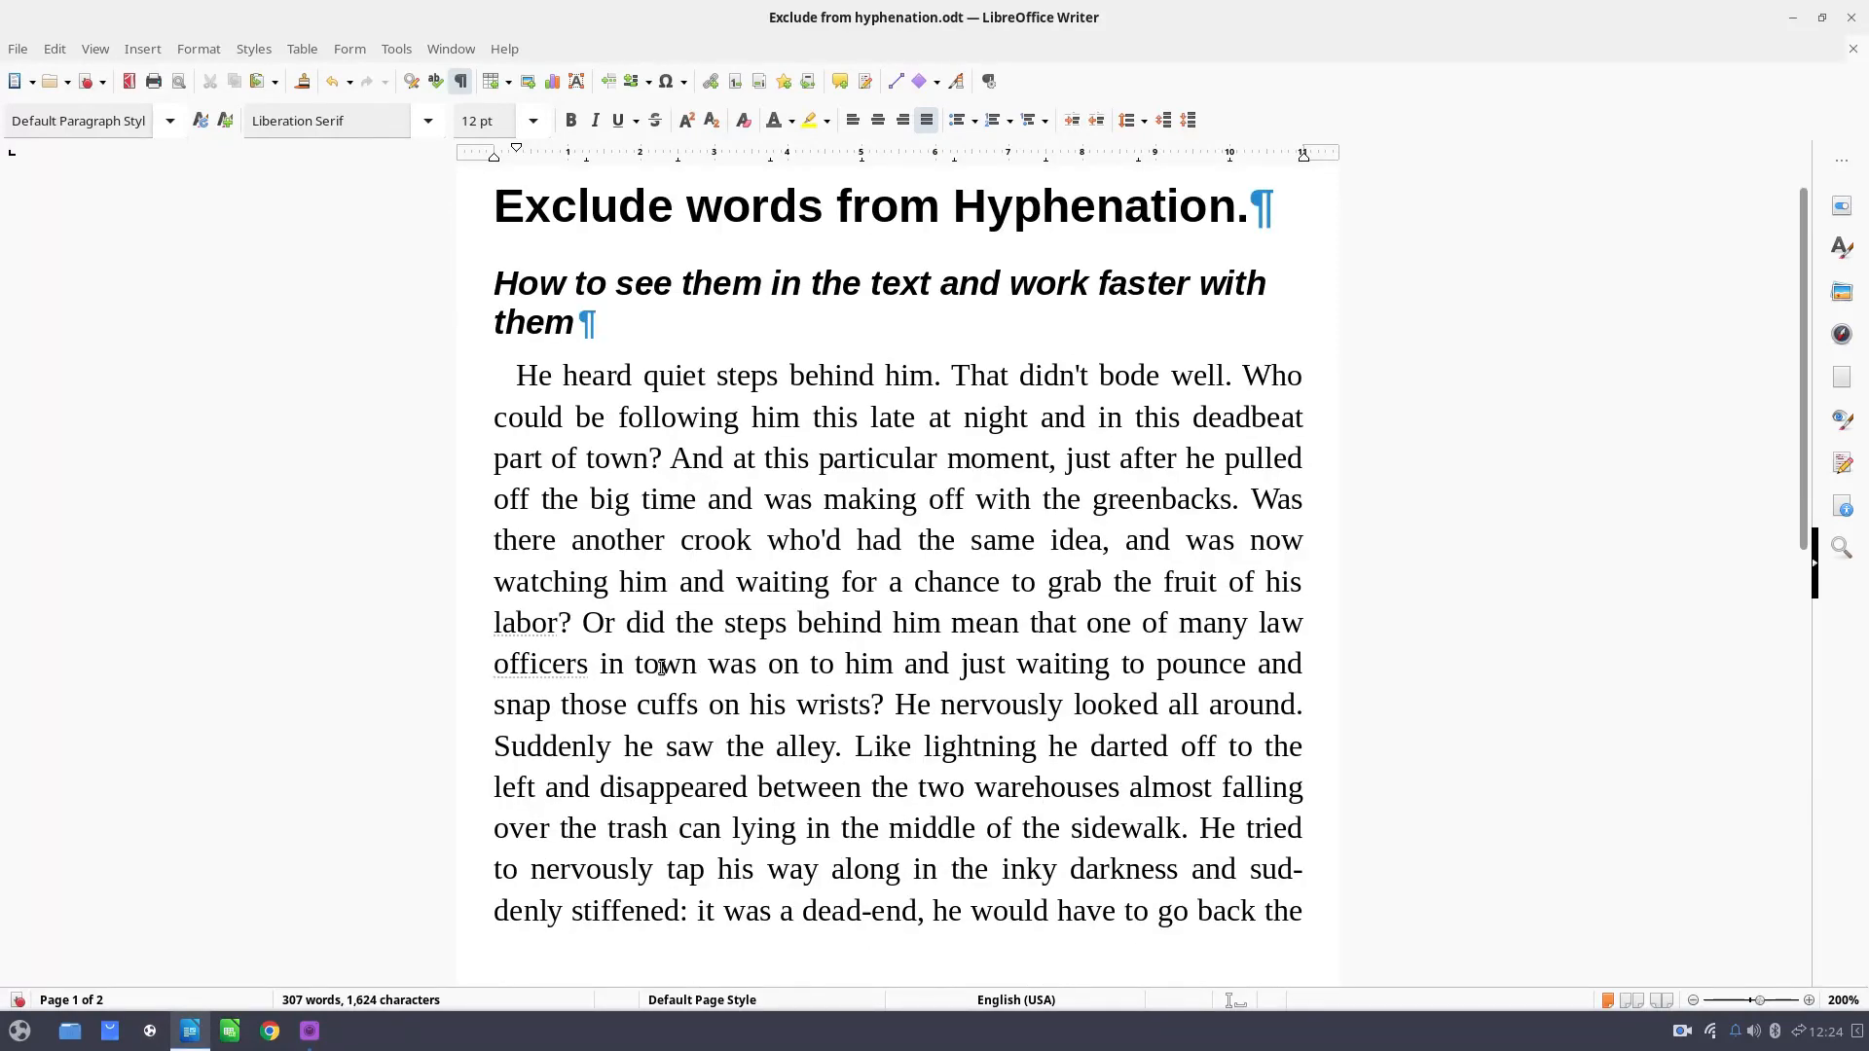
scroll(513, 667, up, 4)
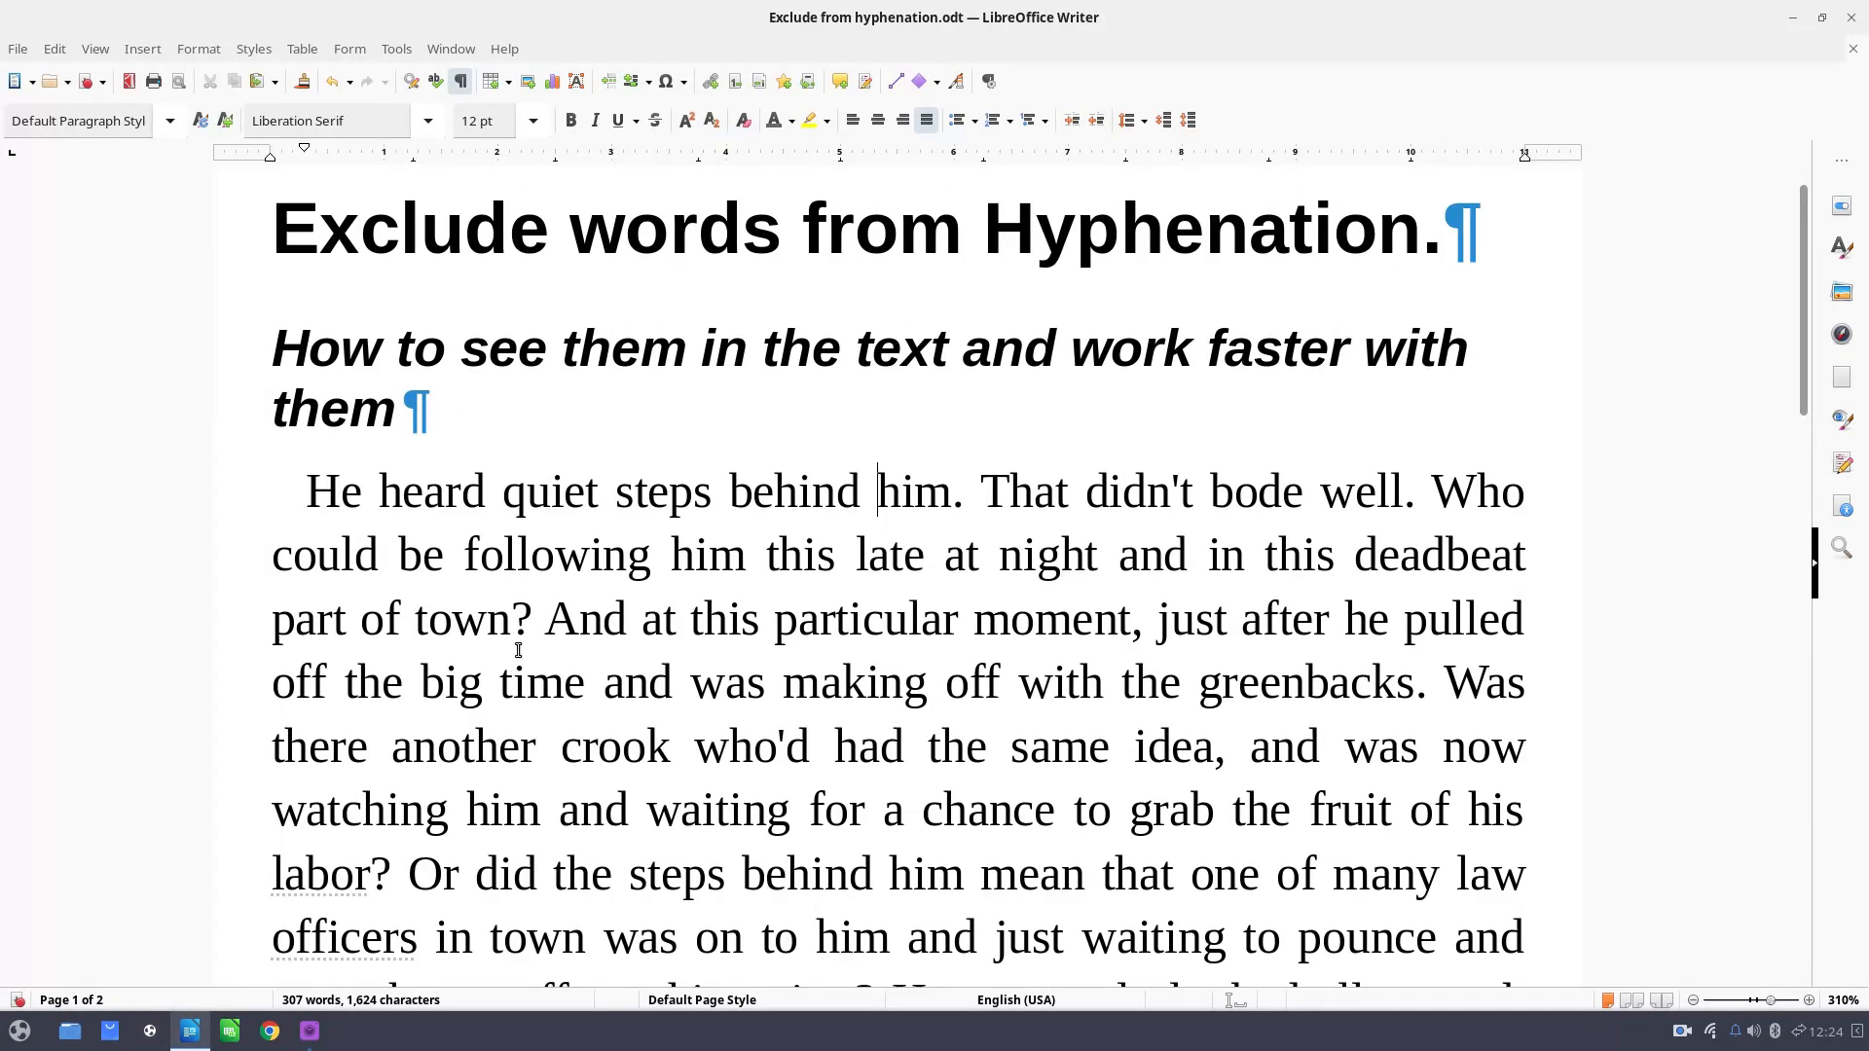
Switch off No Break for the marked words "labor" and "officers" so that both can be hyphenated again.
scroll(525, 650, down, 3)
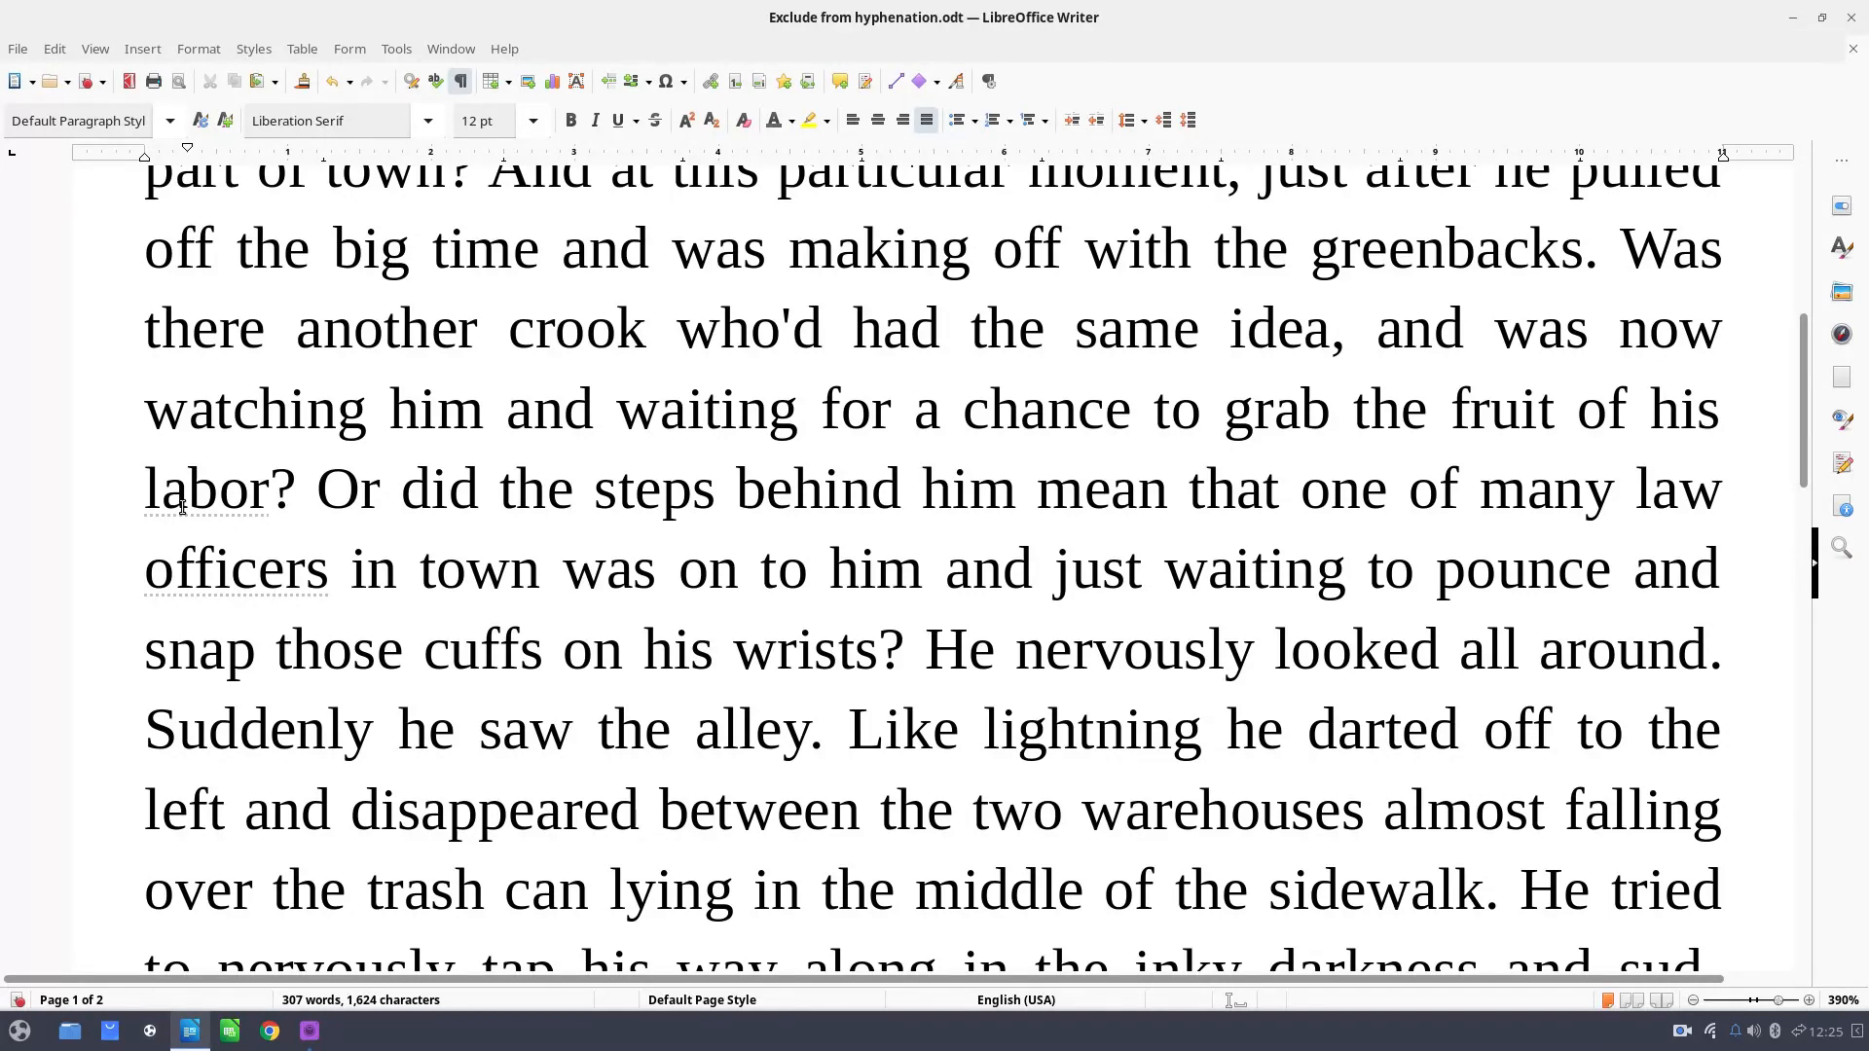
click(234, 566)
right_click(218, 492)
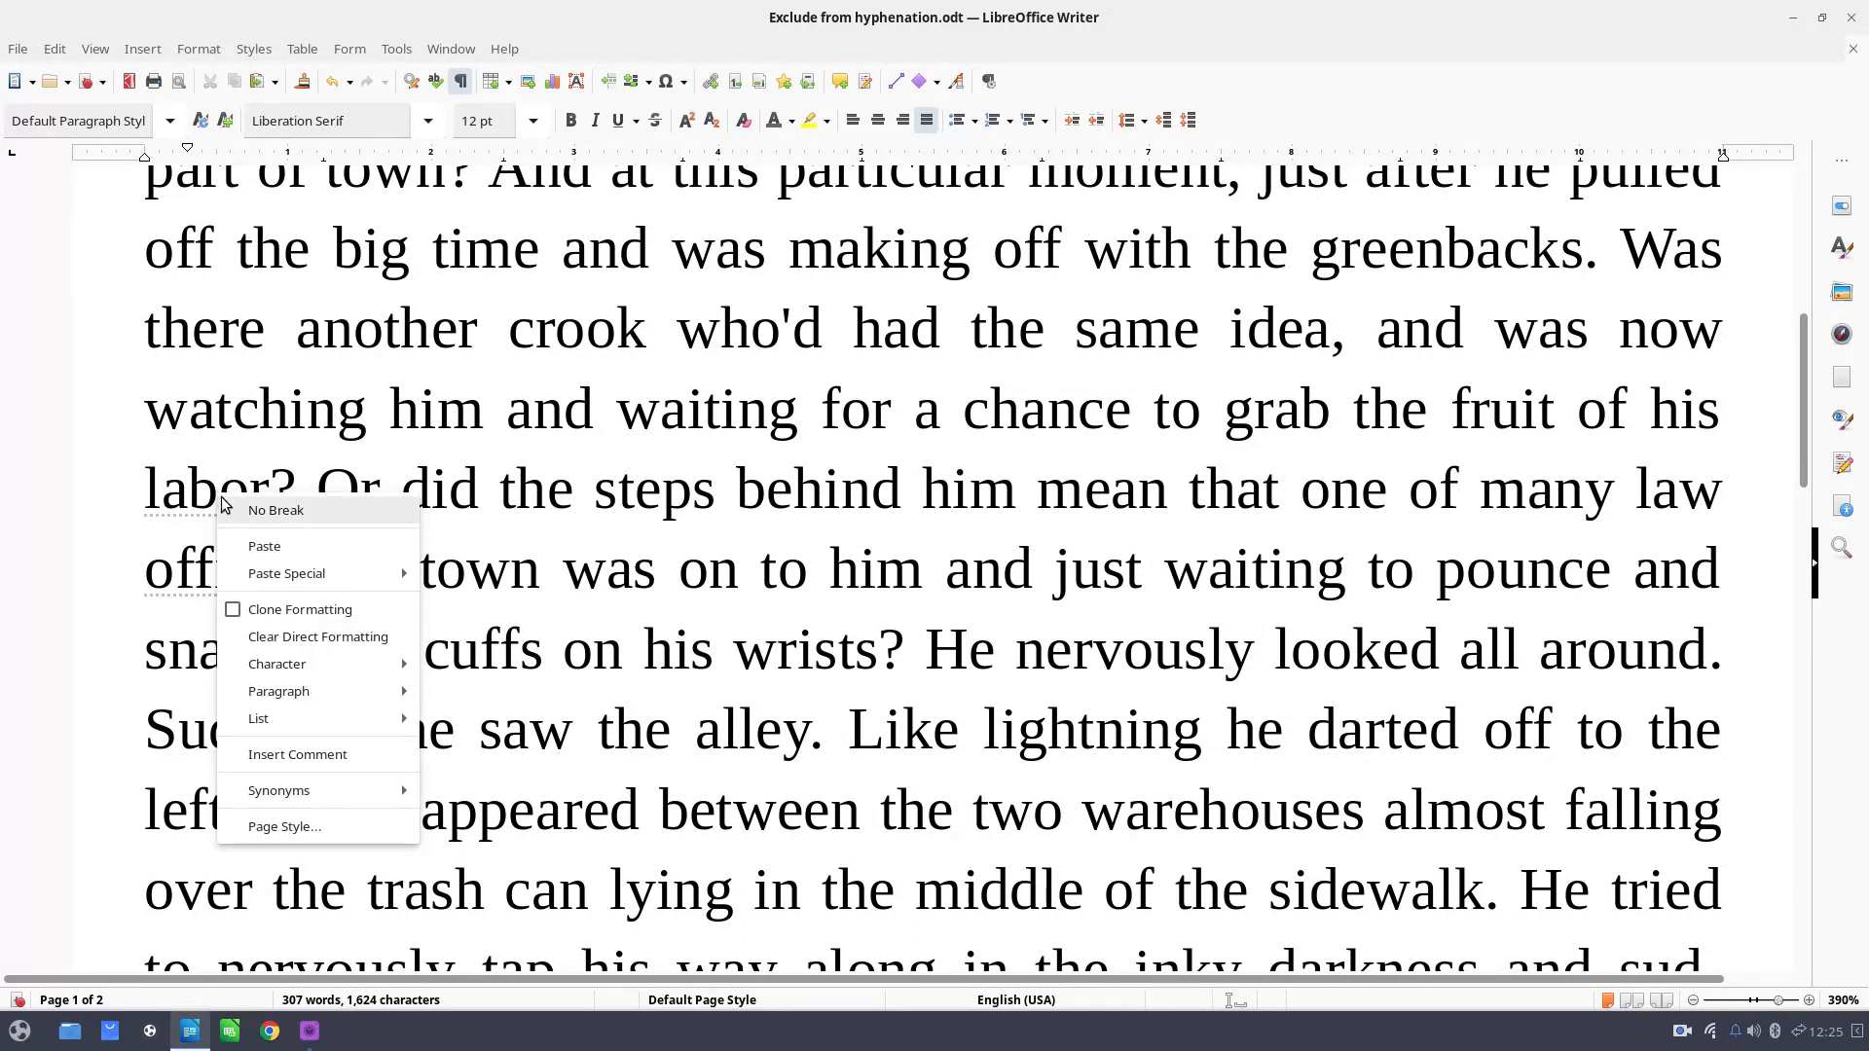
click(300, 516)
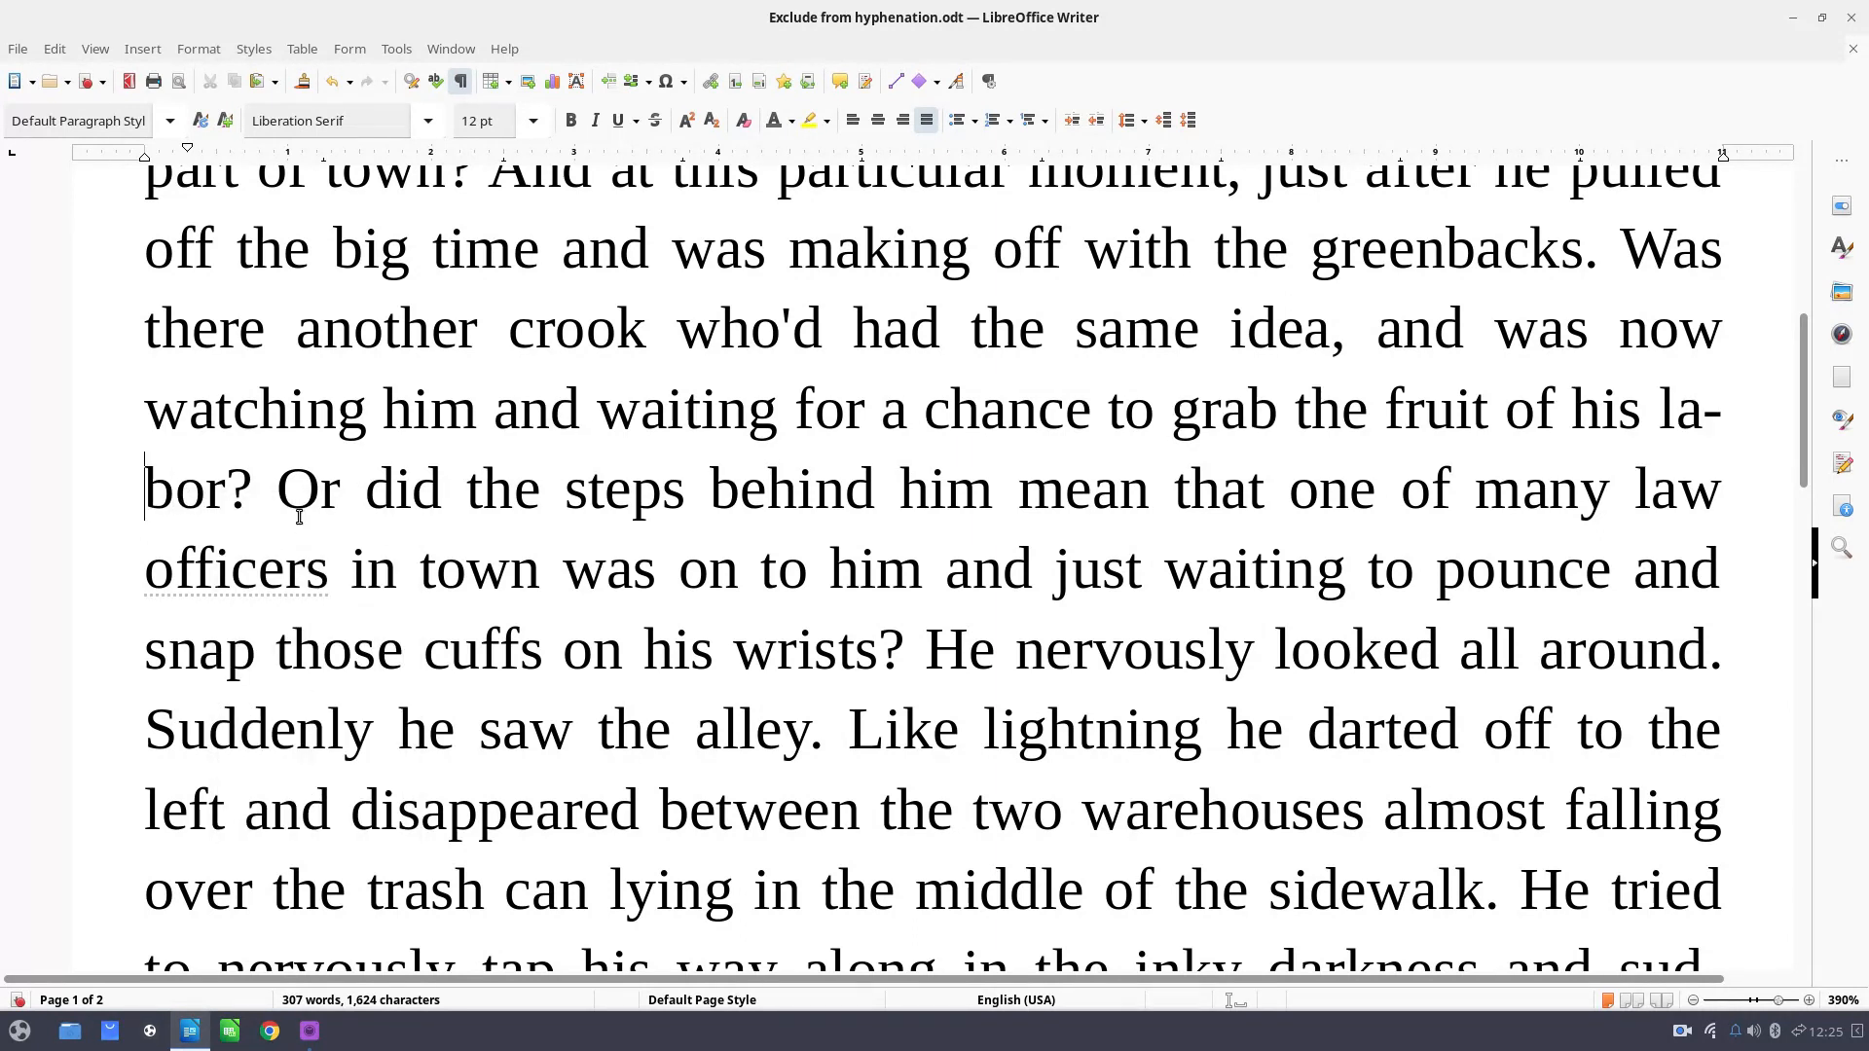
right_click(277, 574)
click(305, 587)
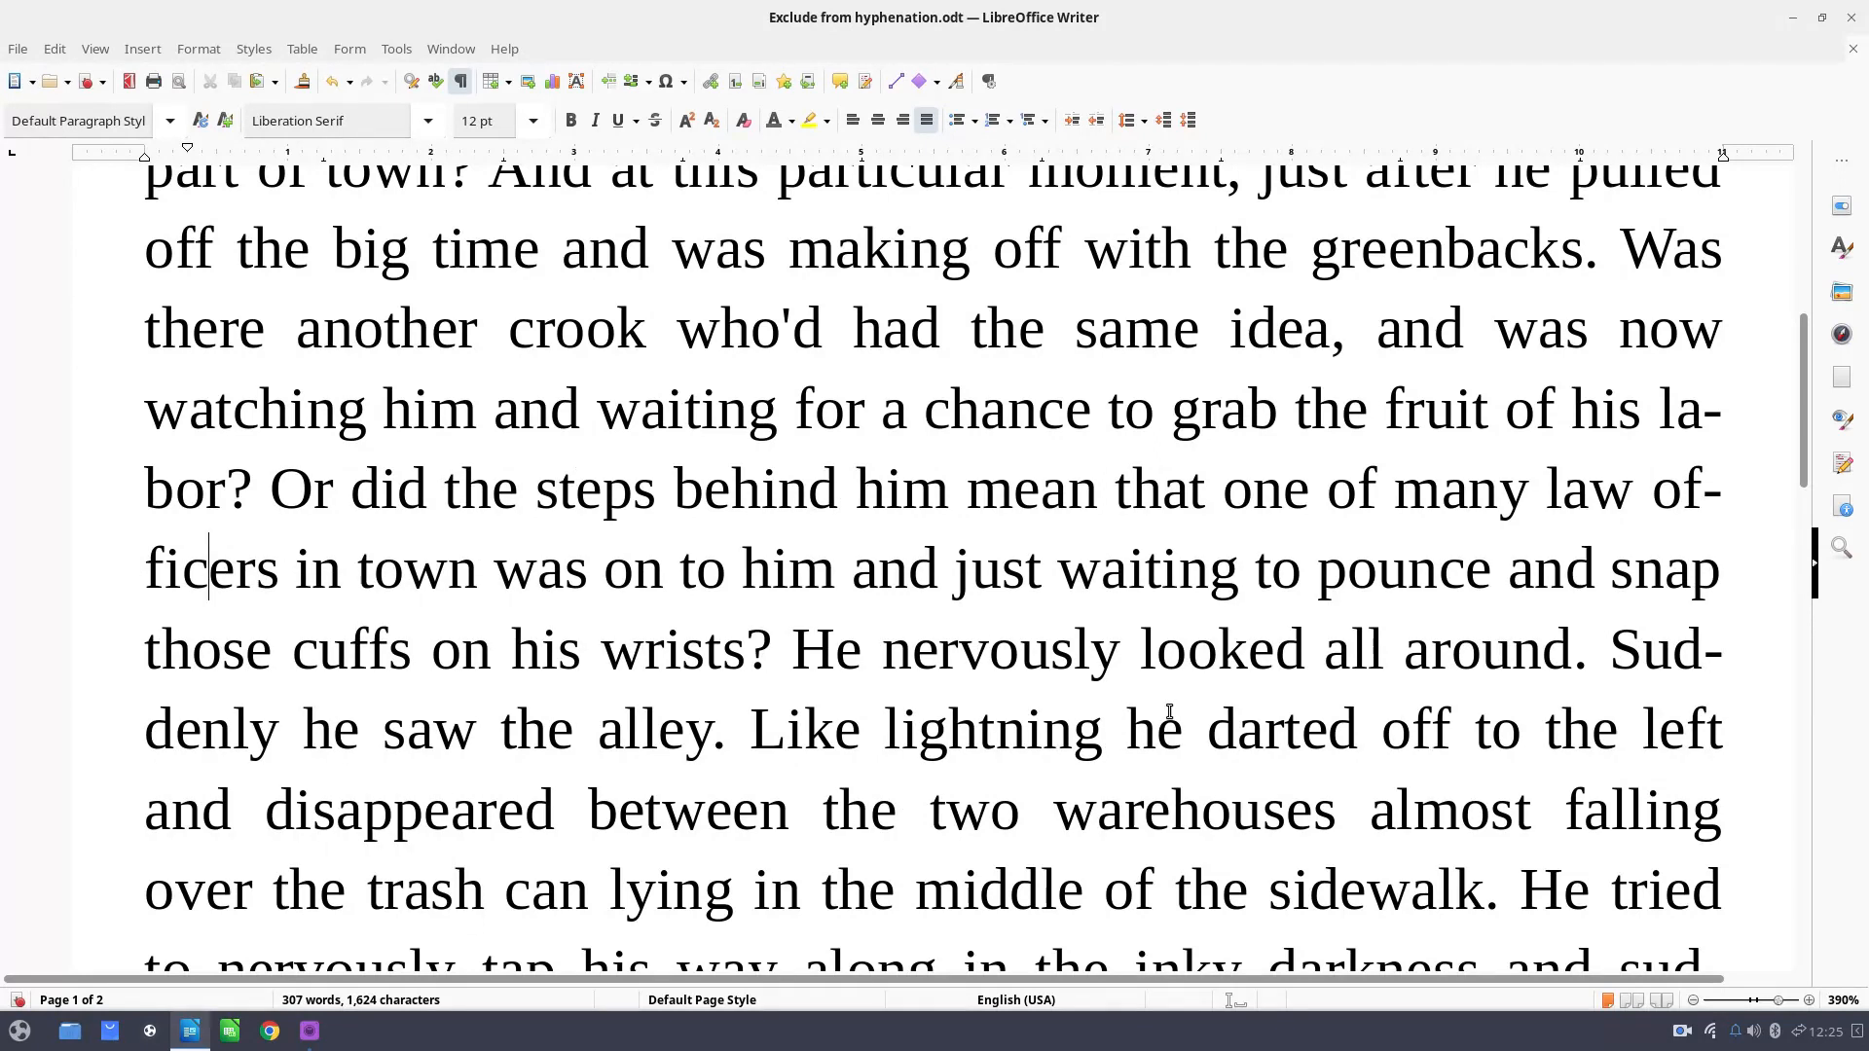
click(1186, 622)
scroll(1182, 609, down, 2)
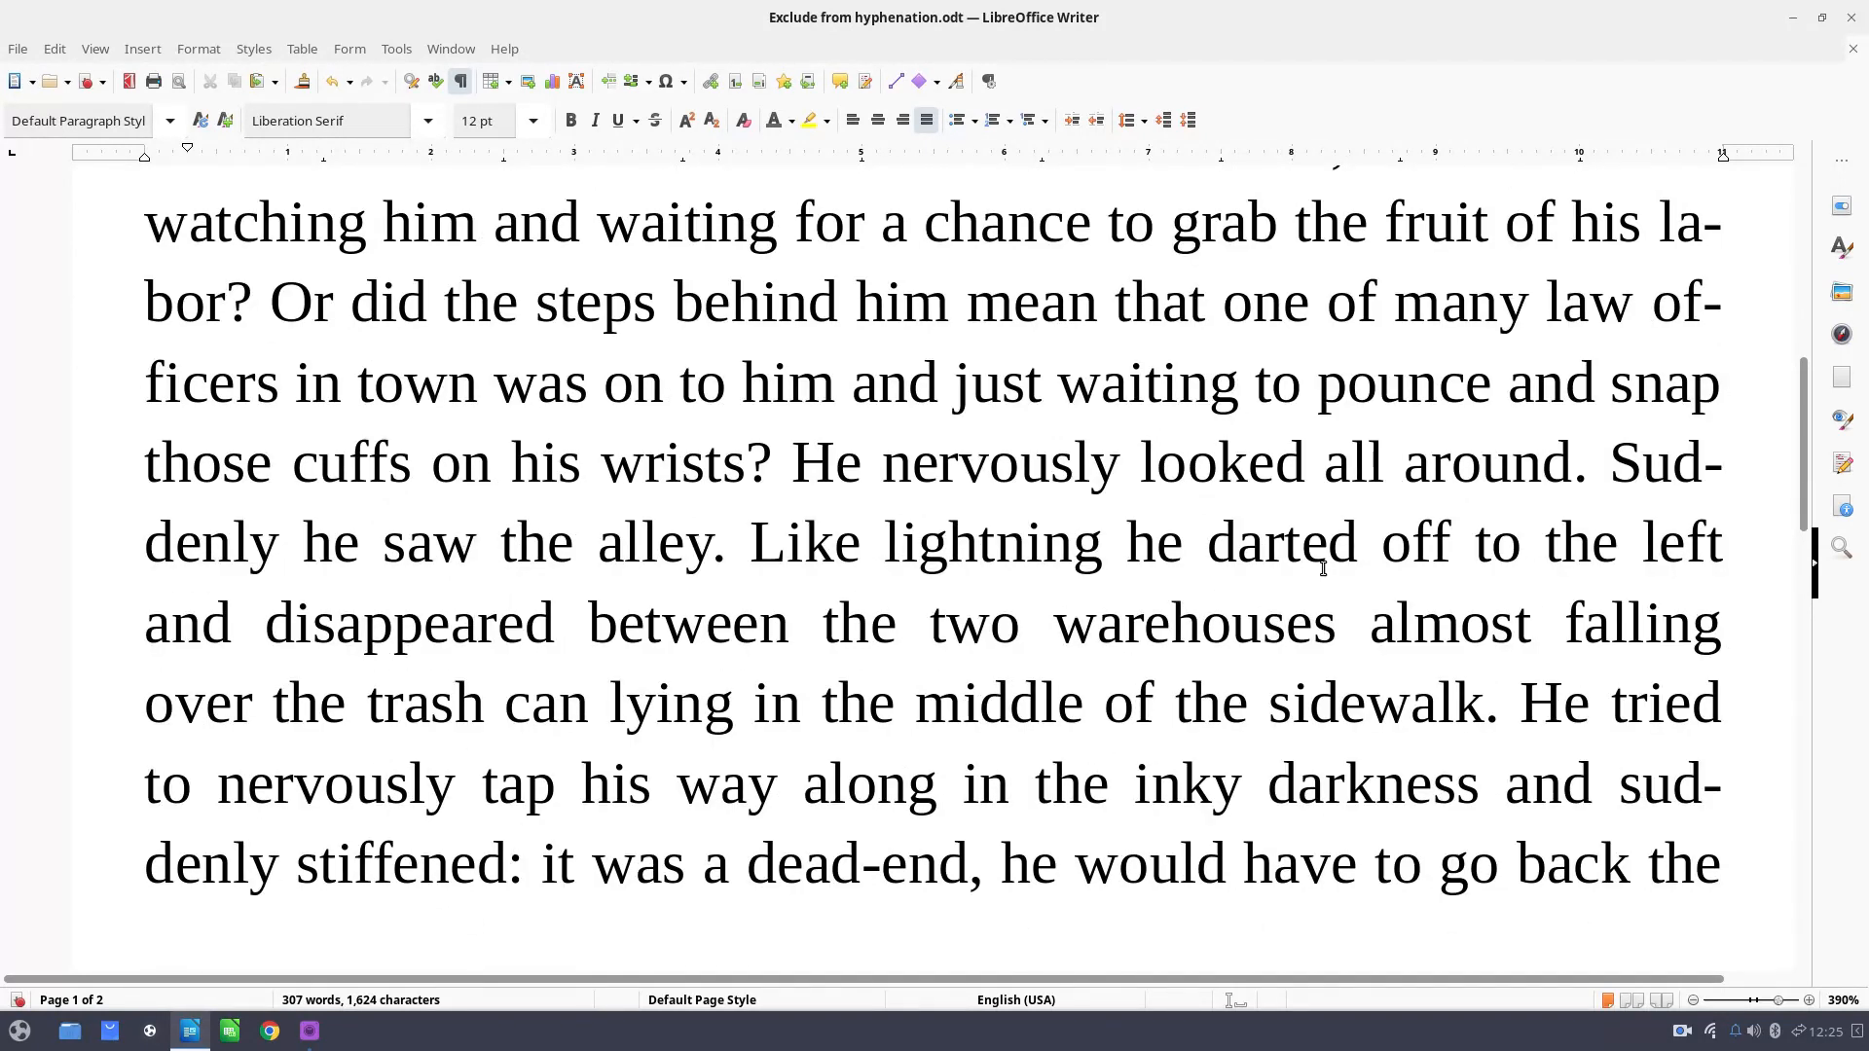
Apply No Break to the hyphenated word "labor" in the body paragraph.
scroll(1265, 569, up, 4)
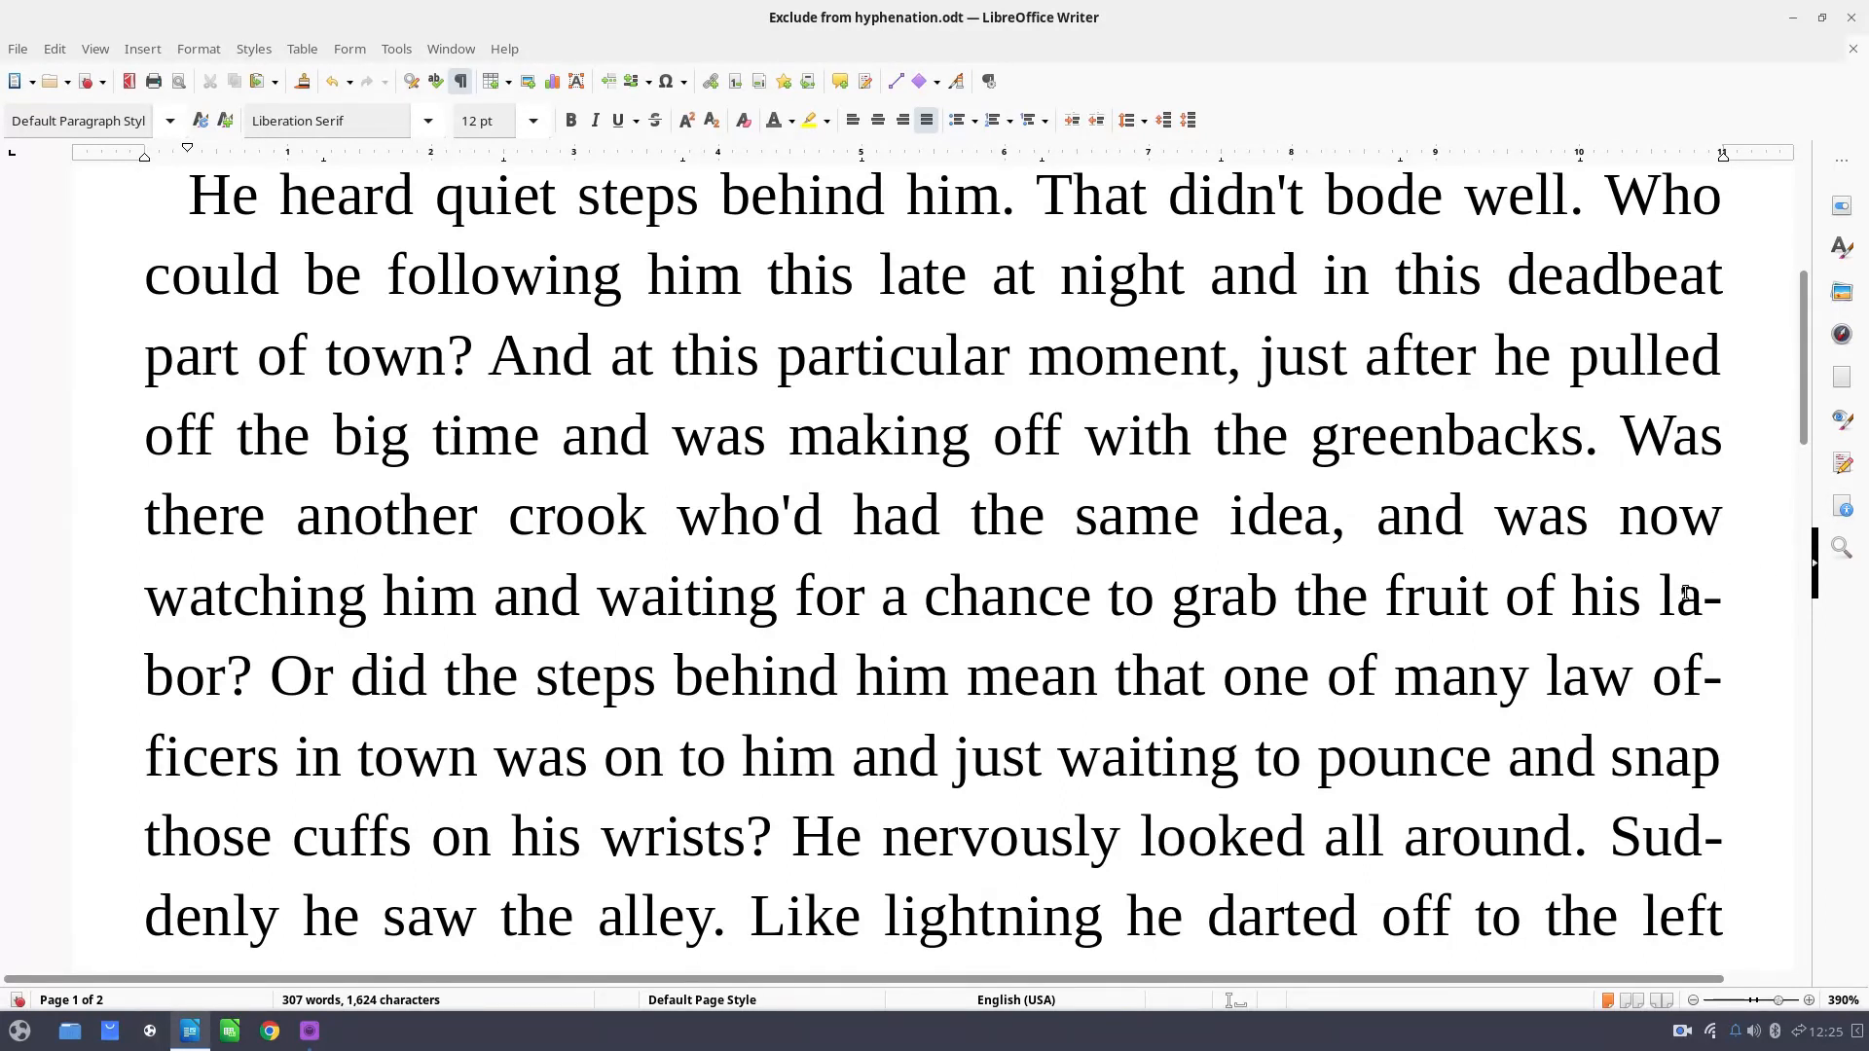
right_click(1693, 603)
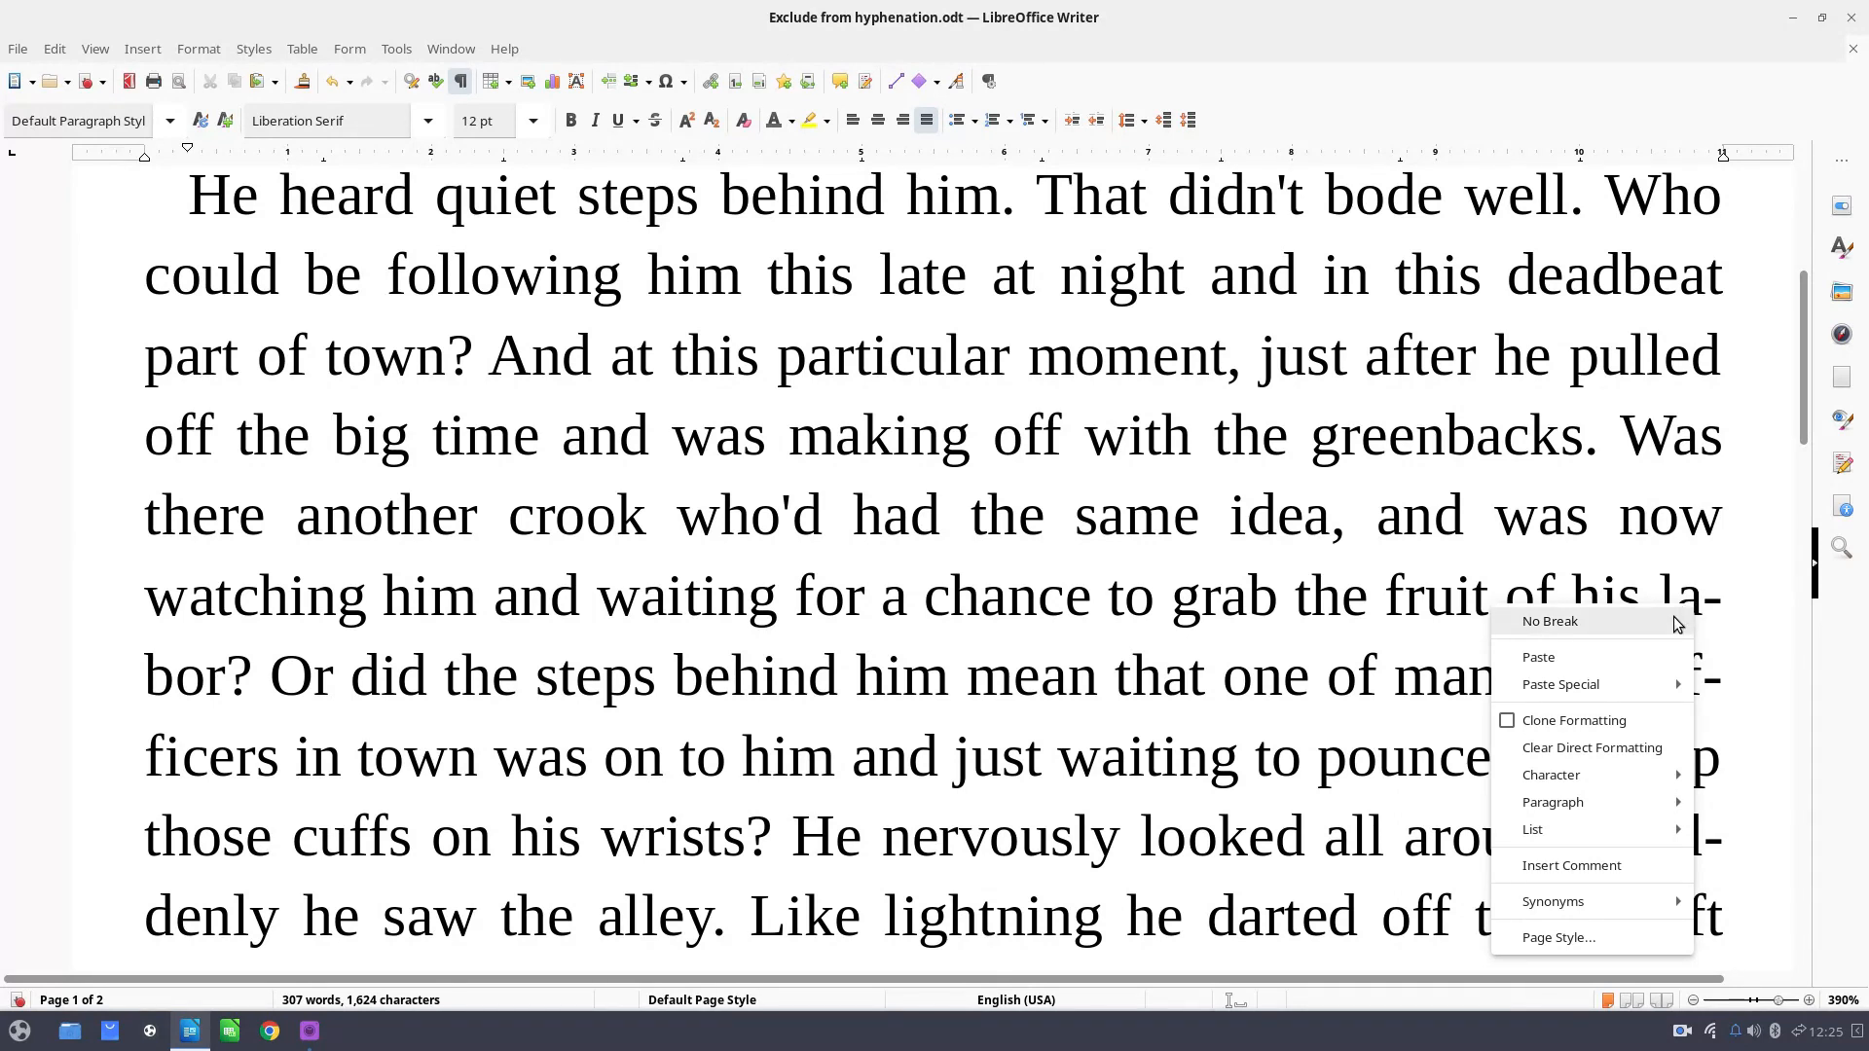
click(1678, 623)
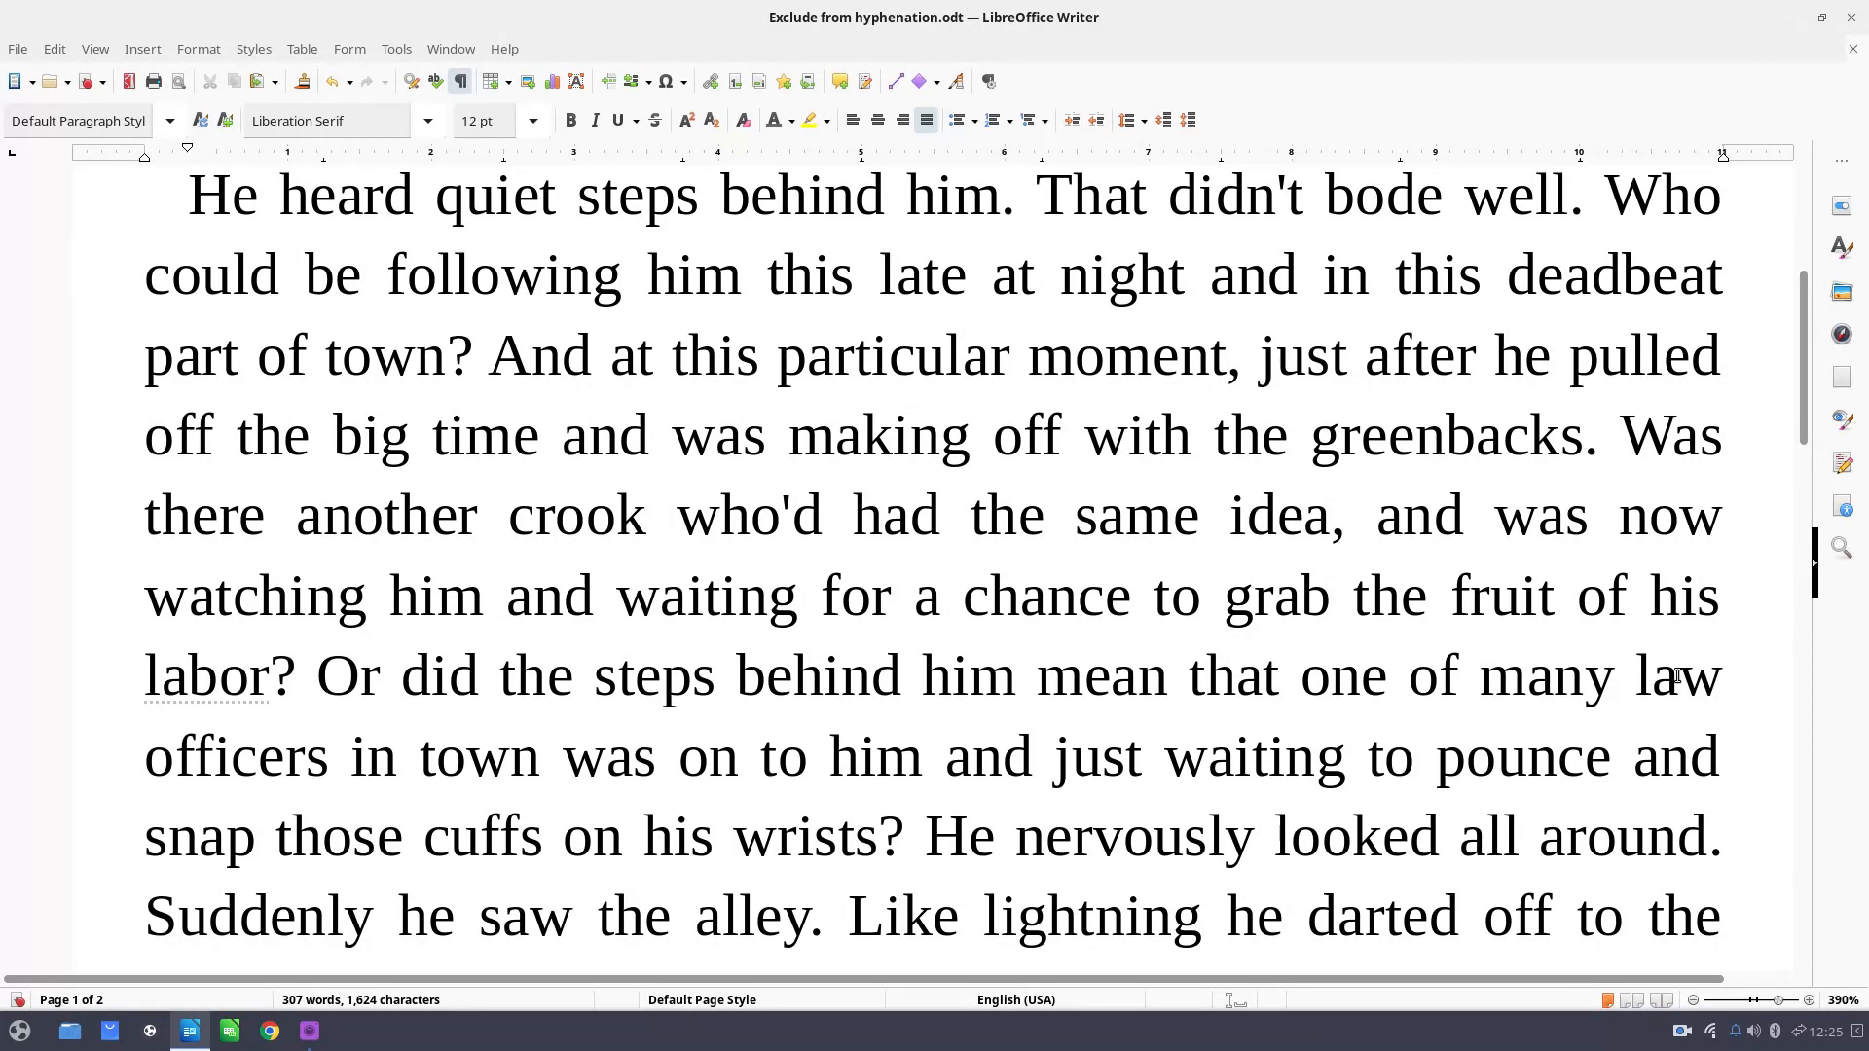
Check whether No Break is offered for the unhyphenated word "lightning" in the middle of its line.
scroll(1678, 672, down, 5)
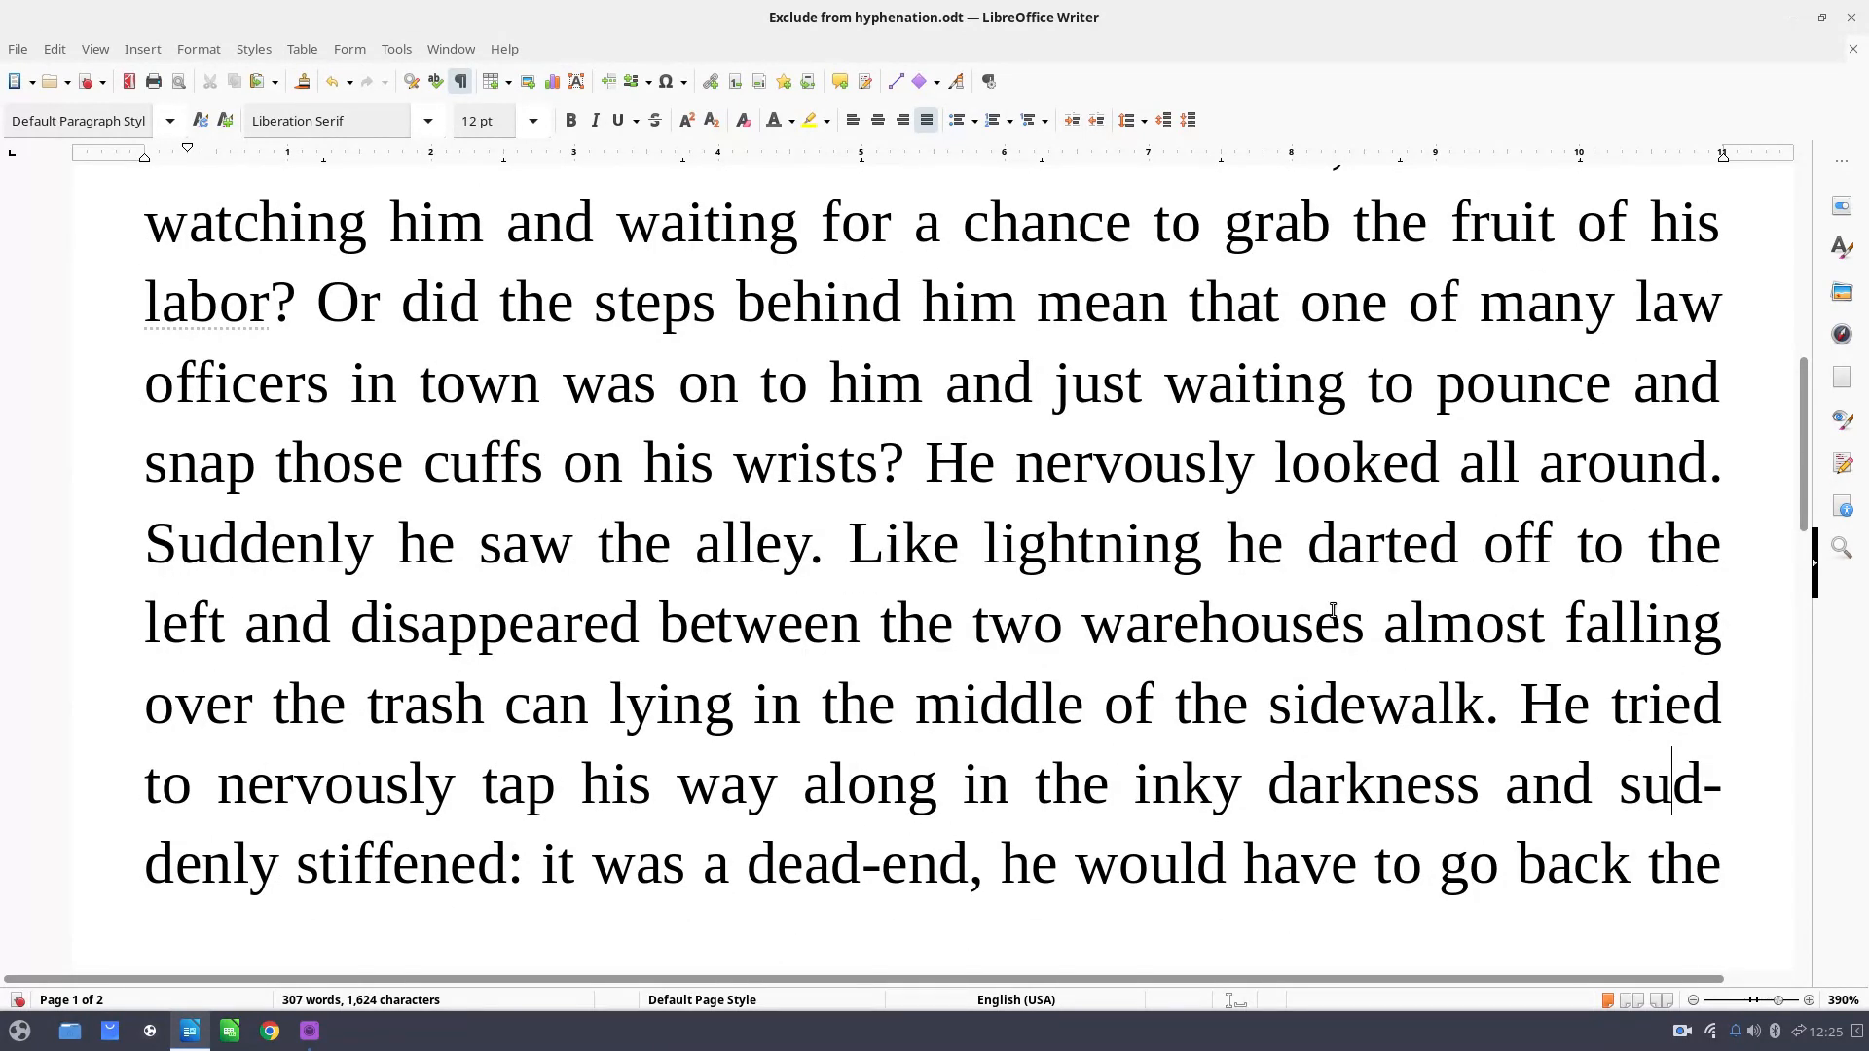
click(1173, 543)
right_click(1148, 536)
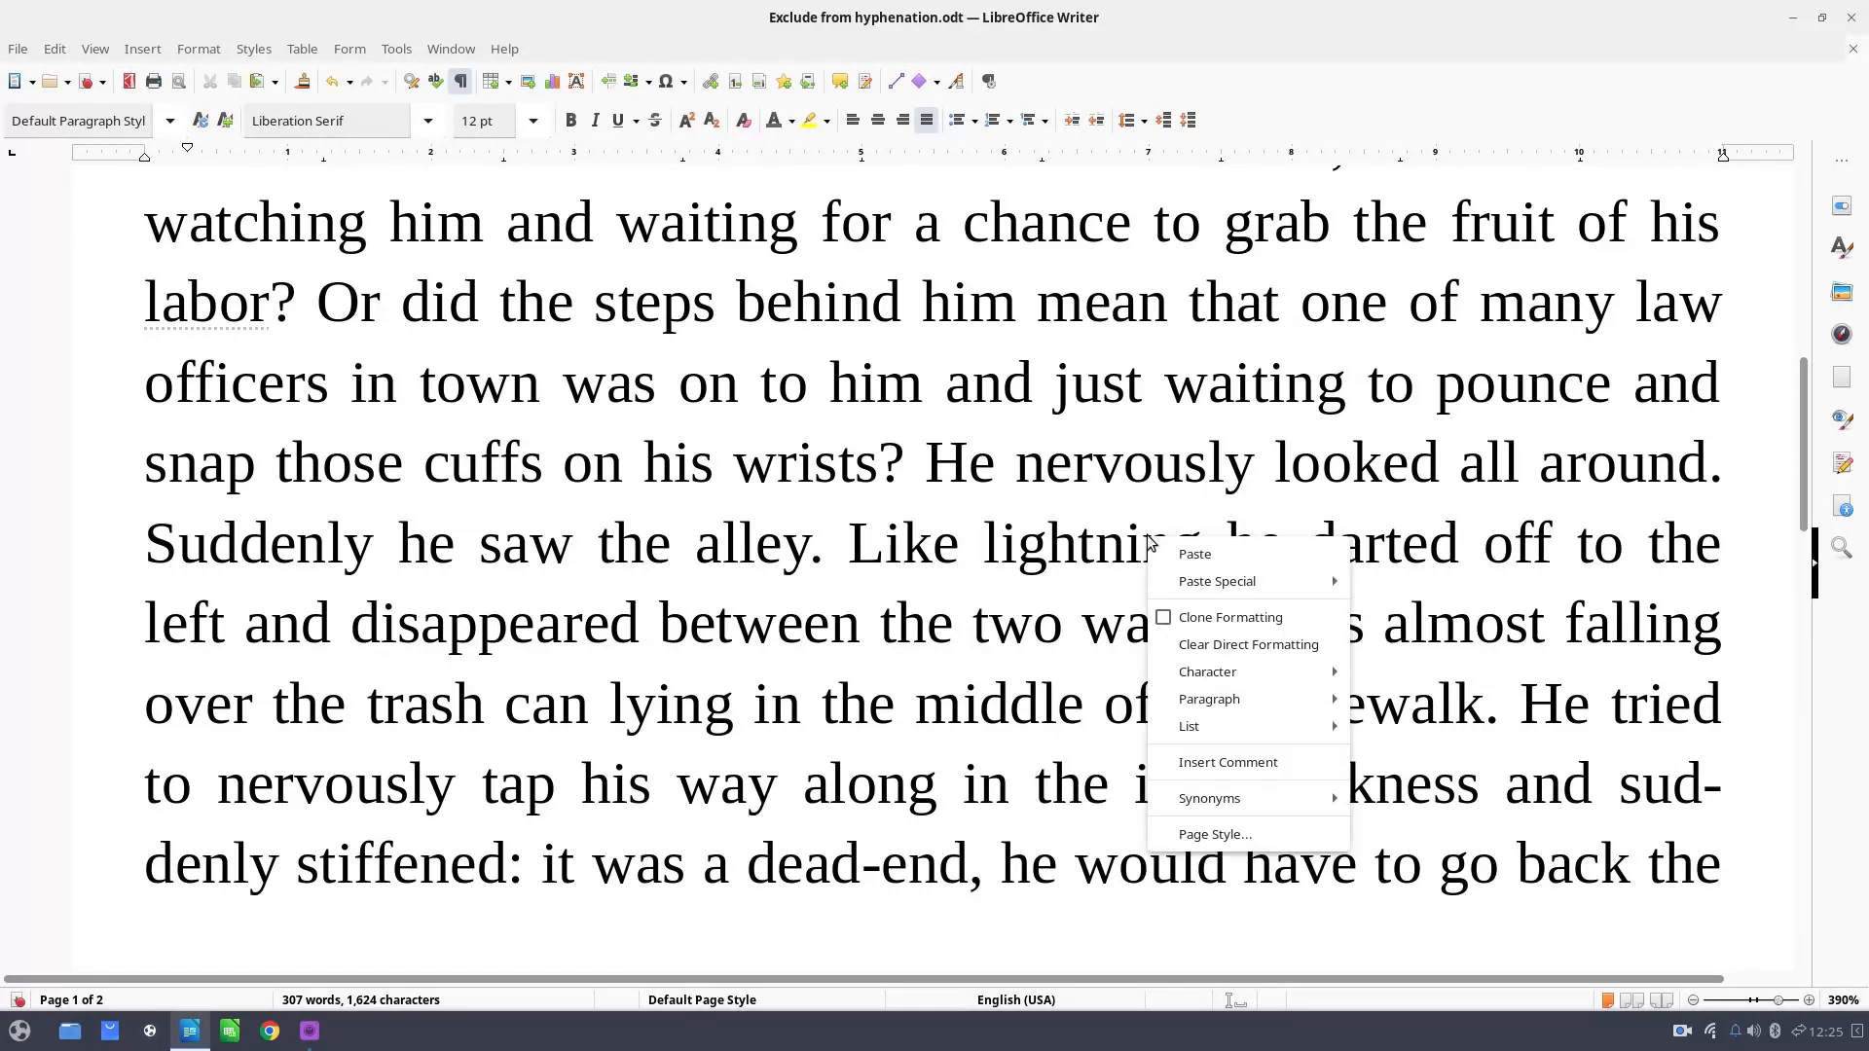
click(1115, 545)
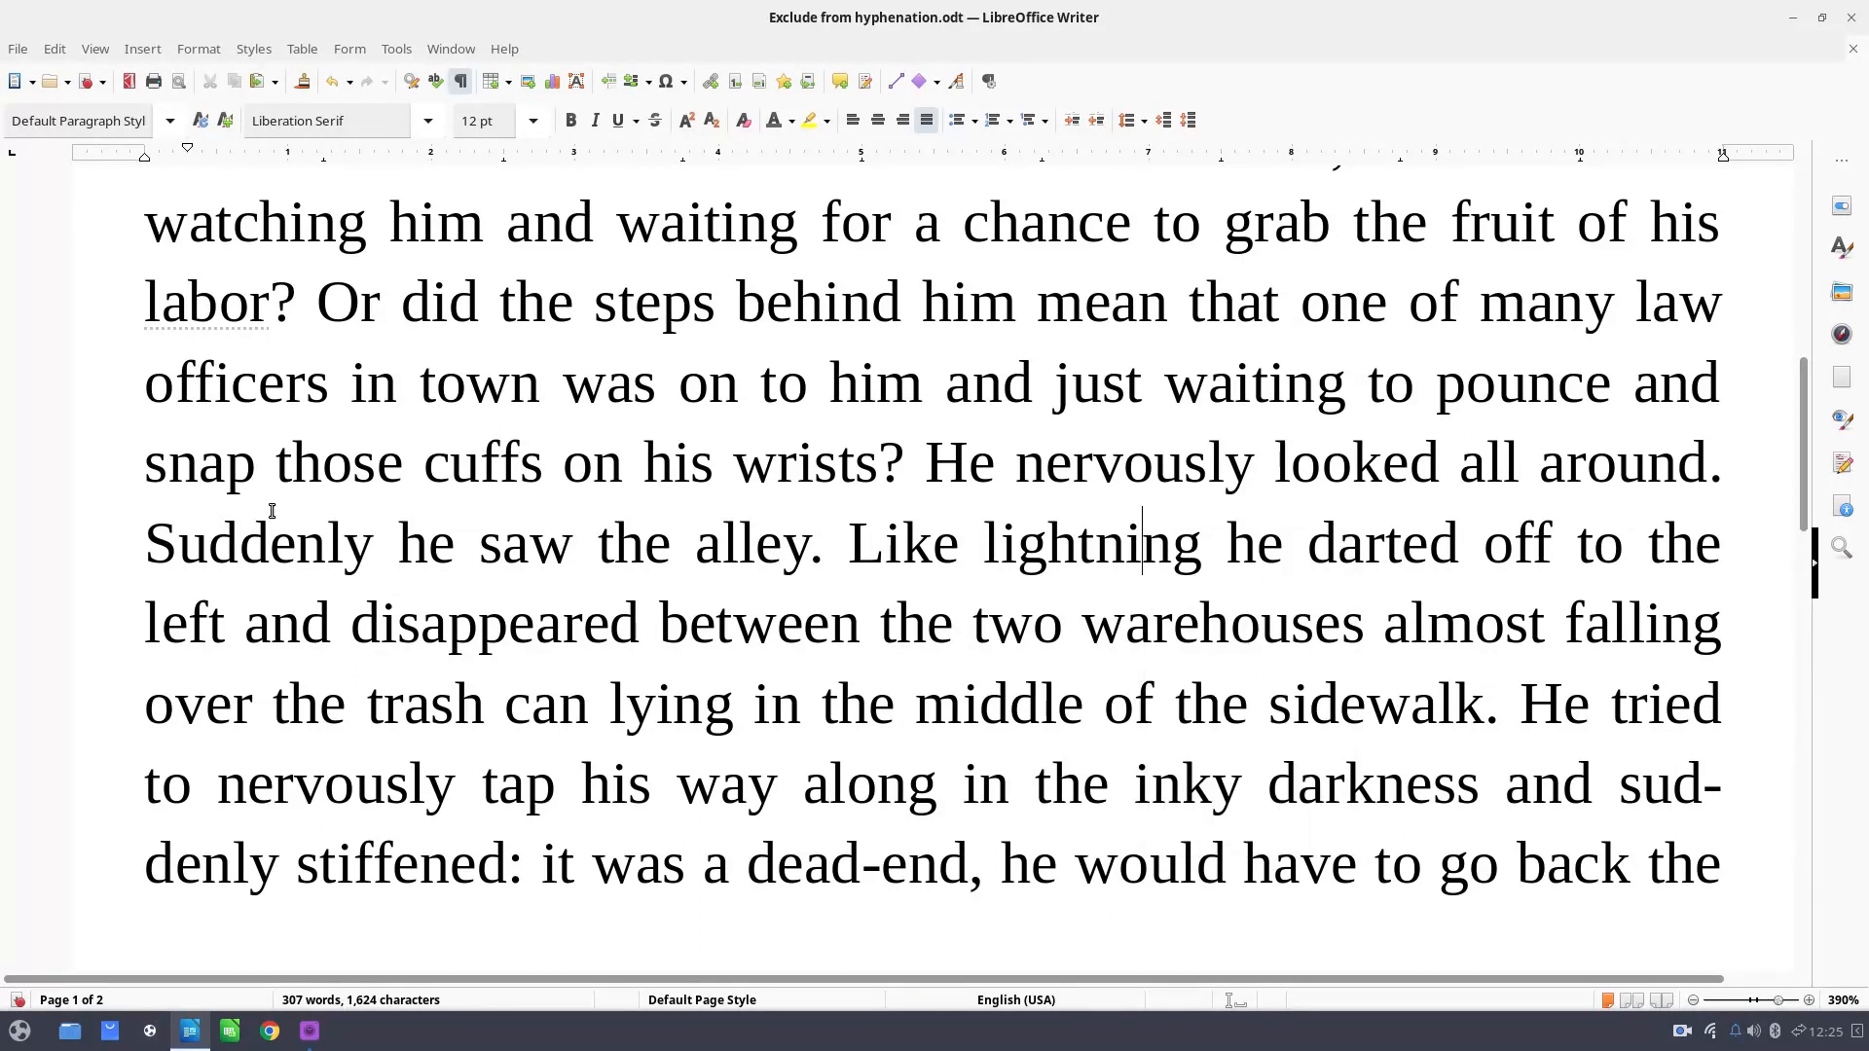
Exclude the word "Suddenly" at the start of its line from hyphenation in its character position settings.
drag(322, 394, 184, 385)
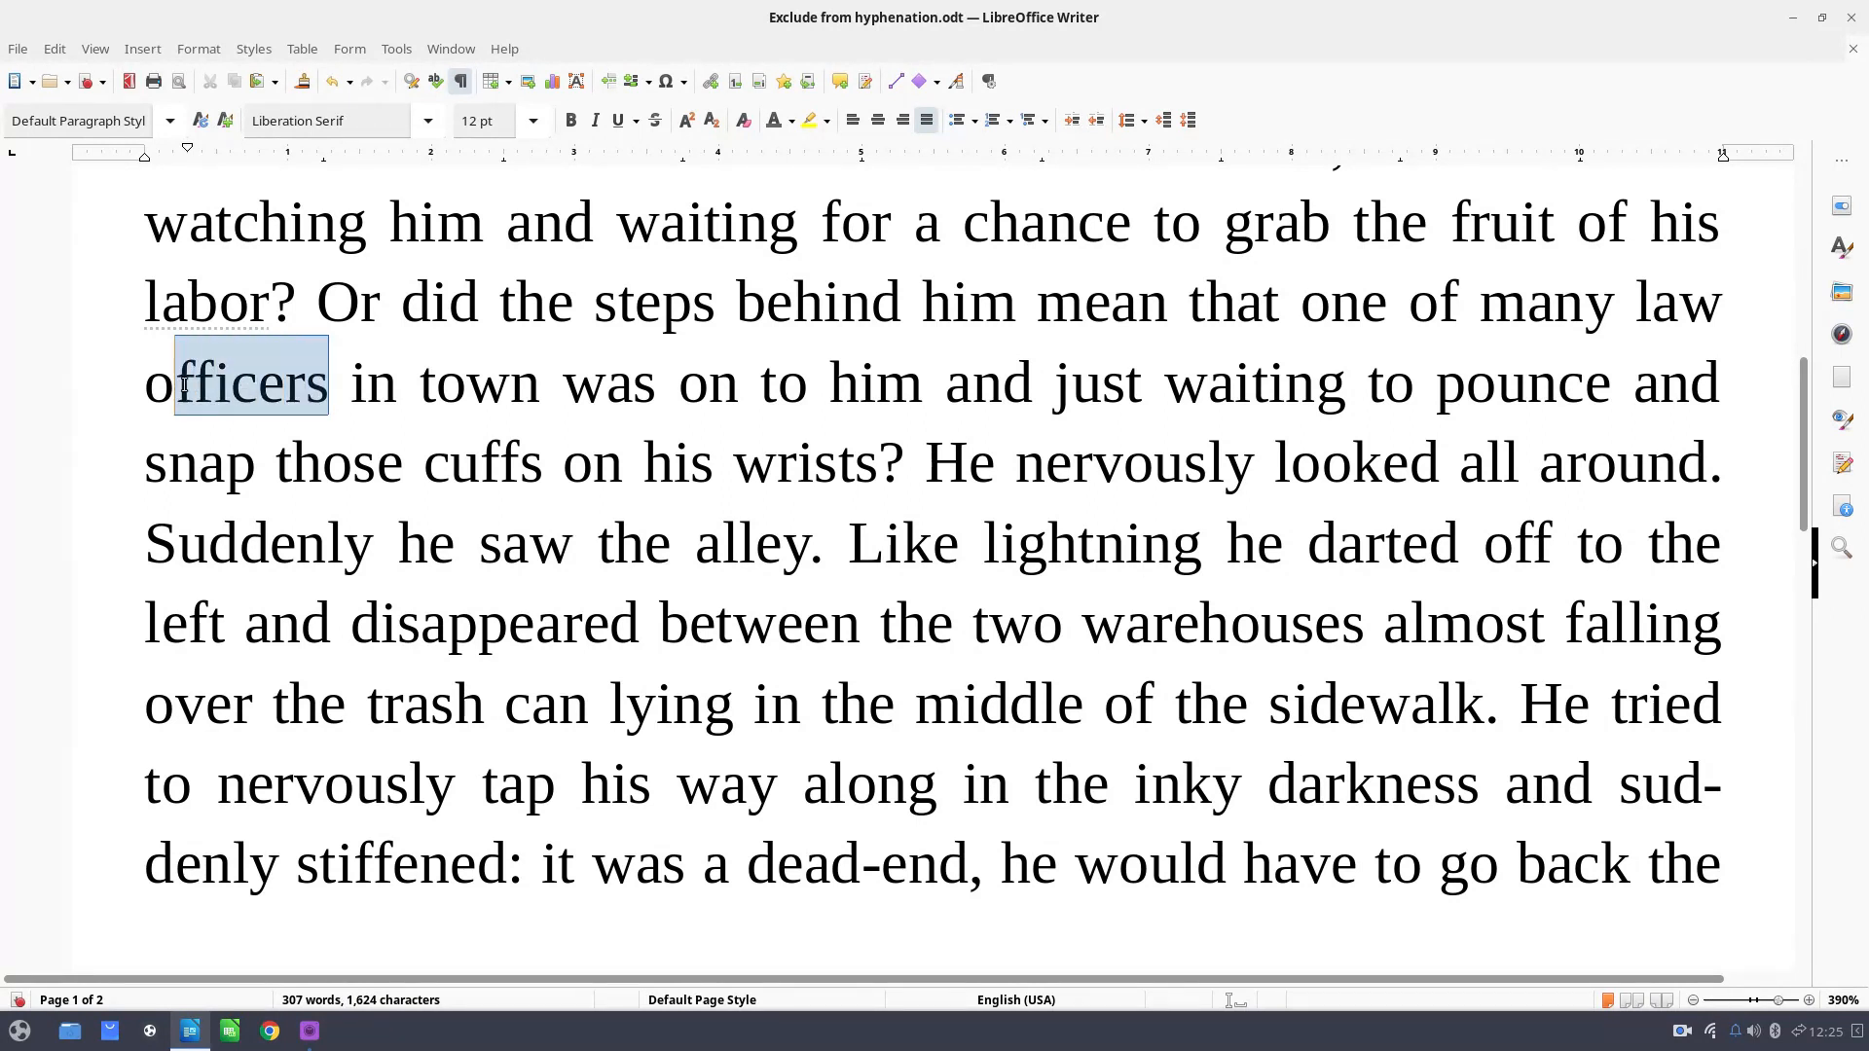
drag(255, 463, 168, 464)
drag(375, 542, 144, 542)
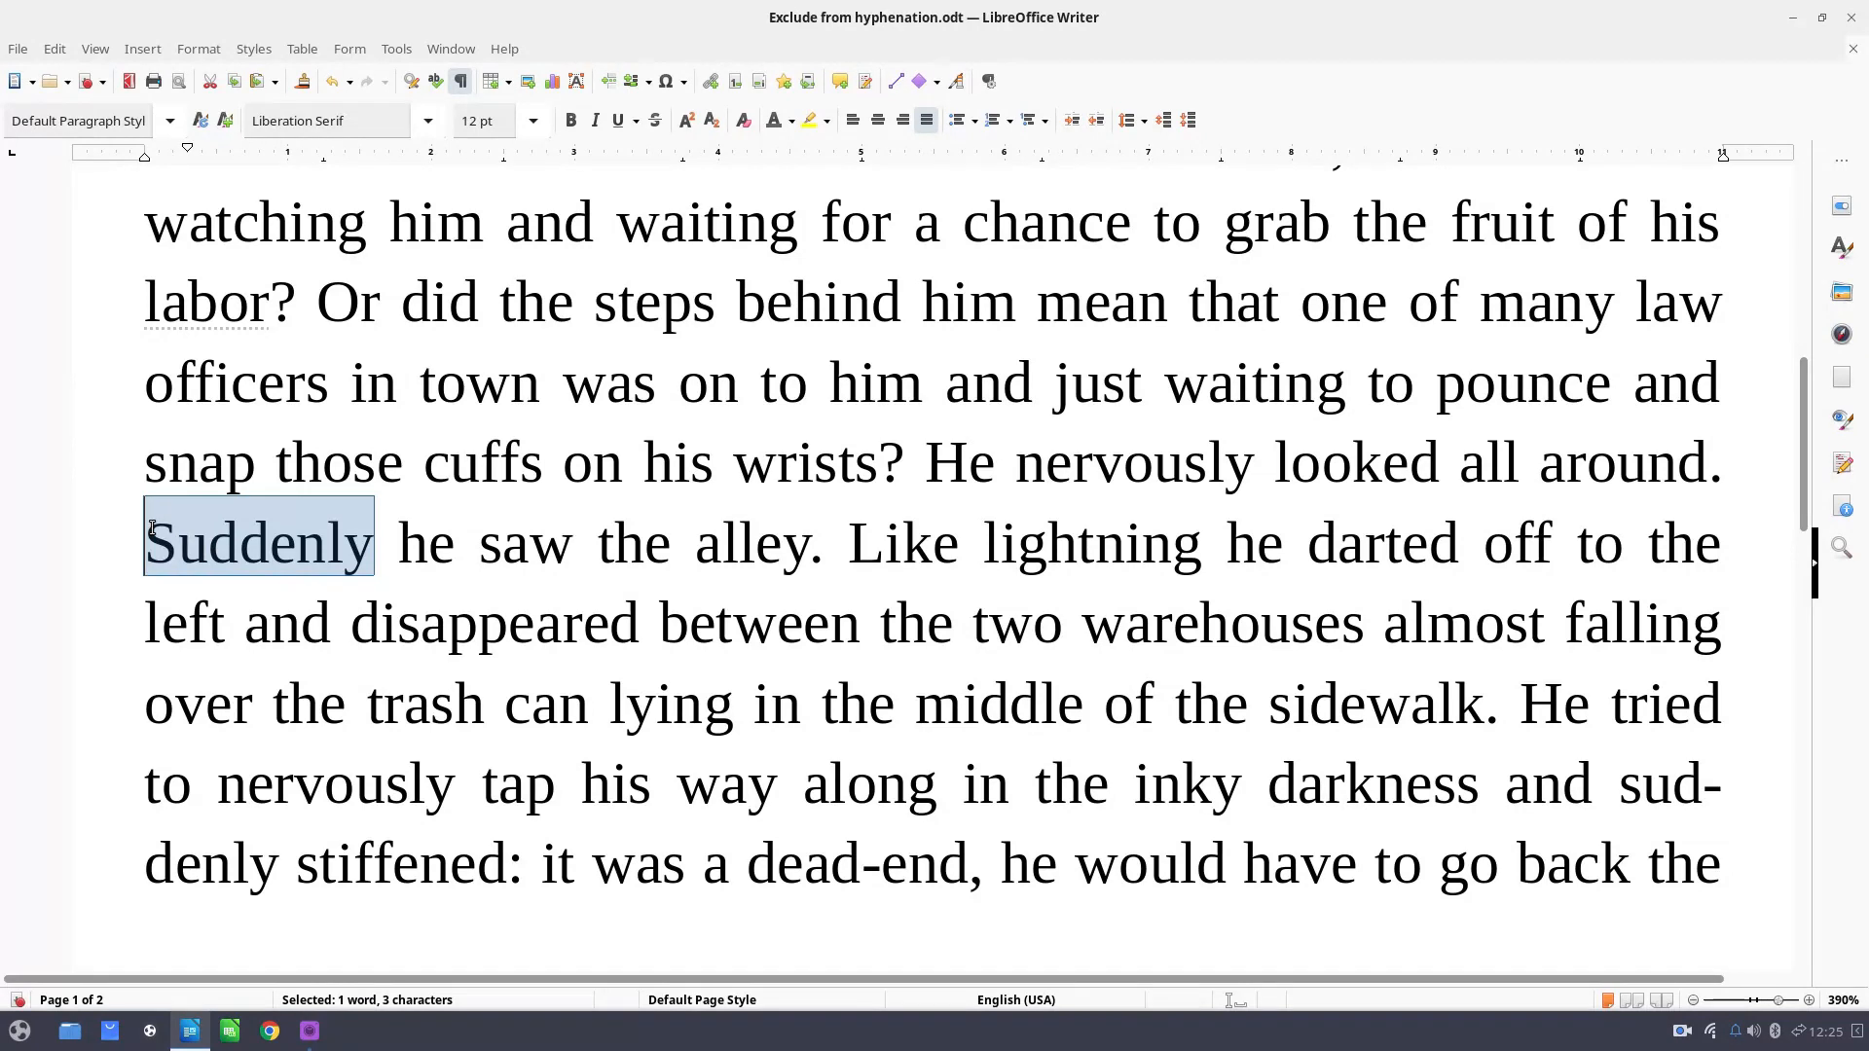
right_click(216, 573)
mouse_move(288, 754)
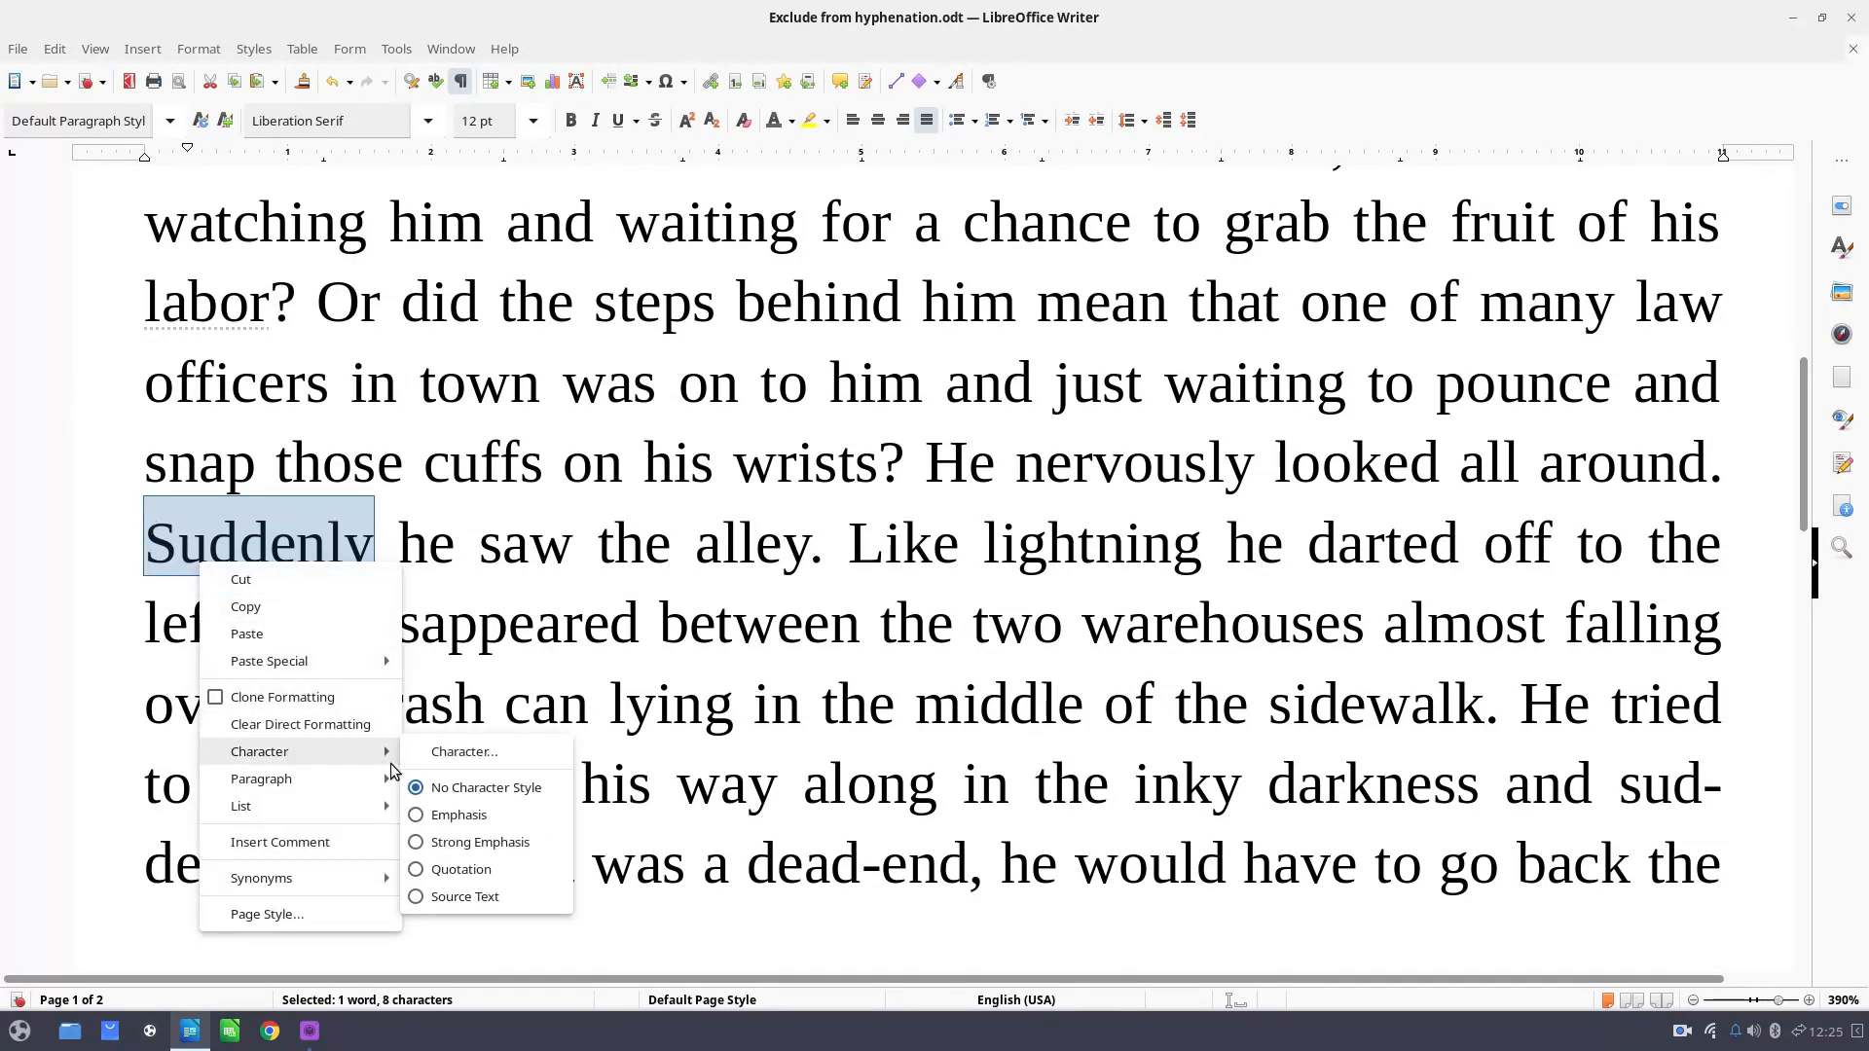
click(428, 759)
click(693, 673)
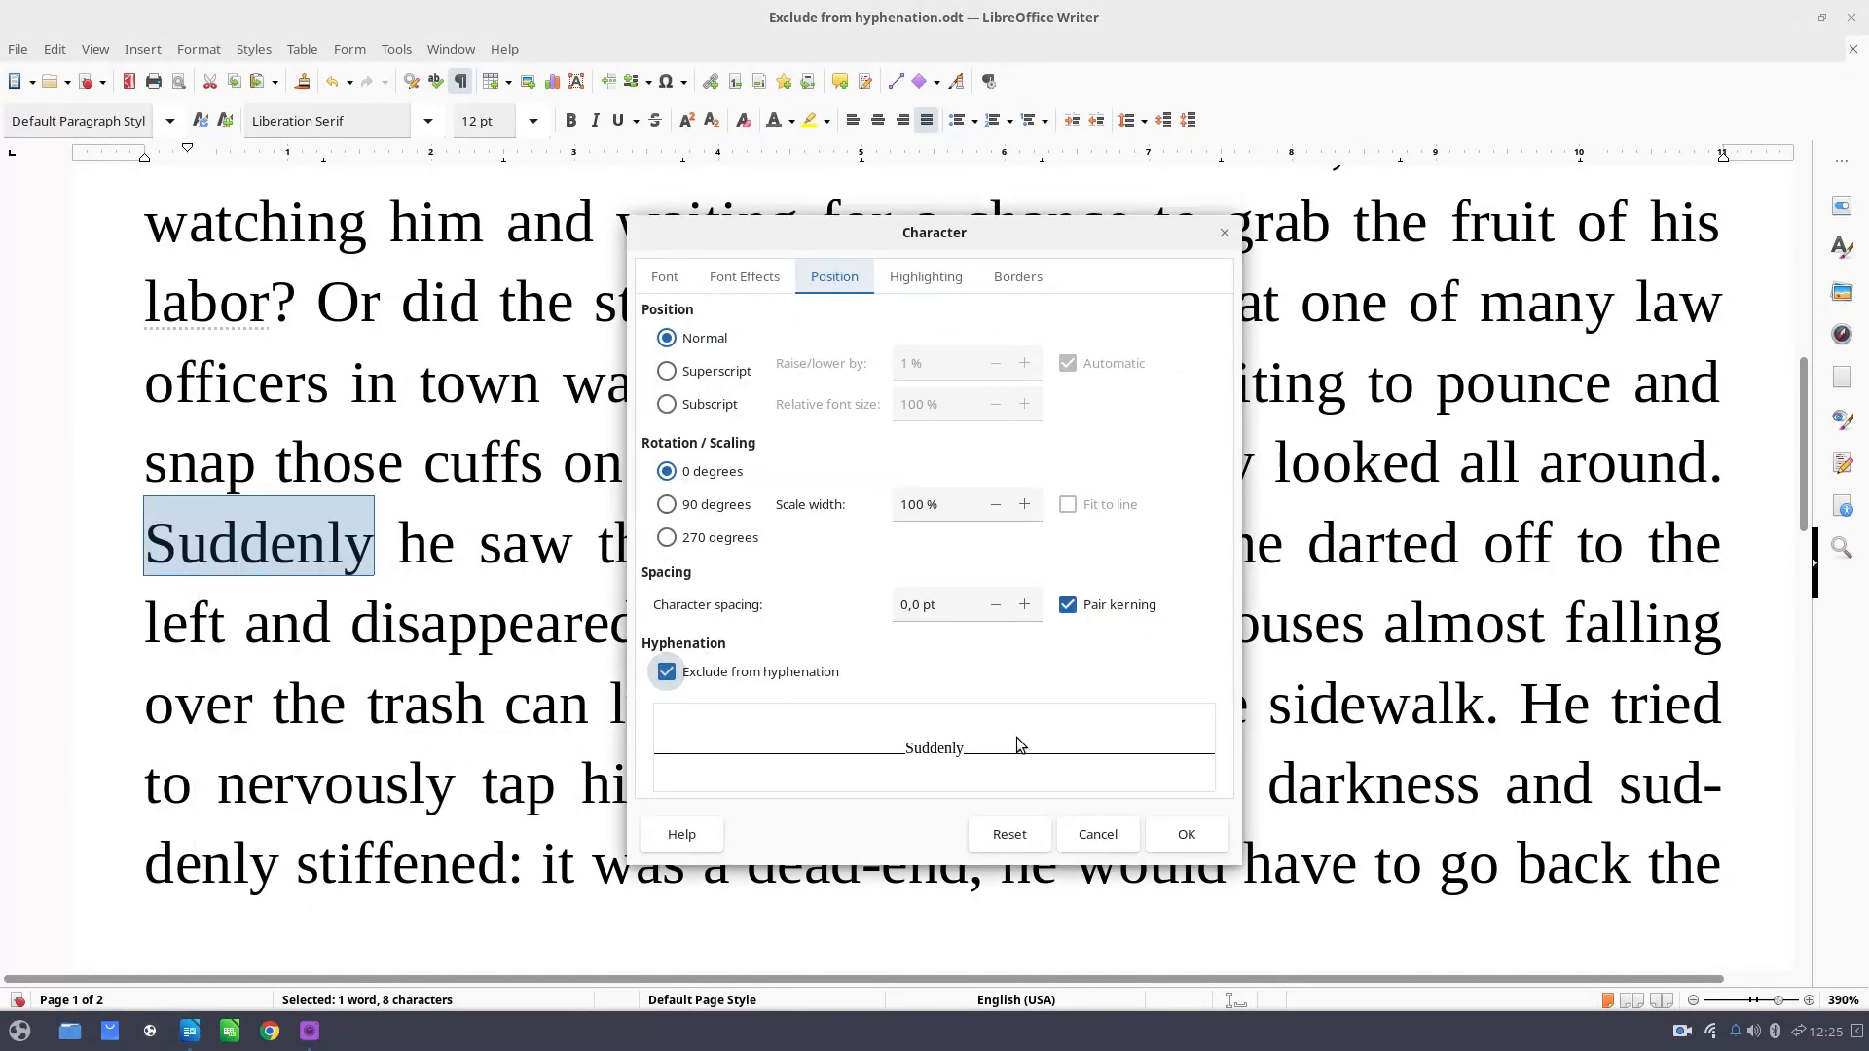
click(1149, 825)
click(776, 623)
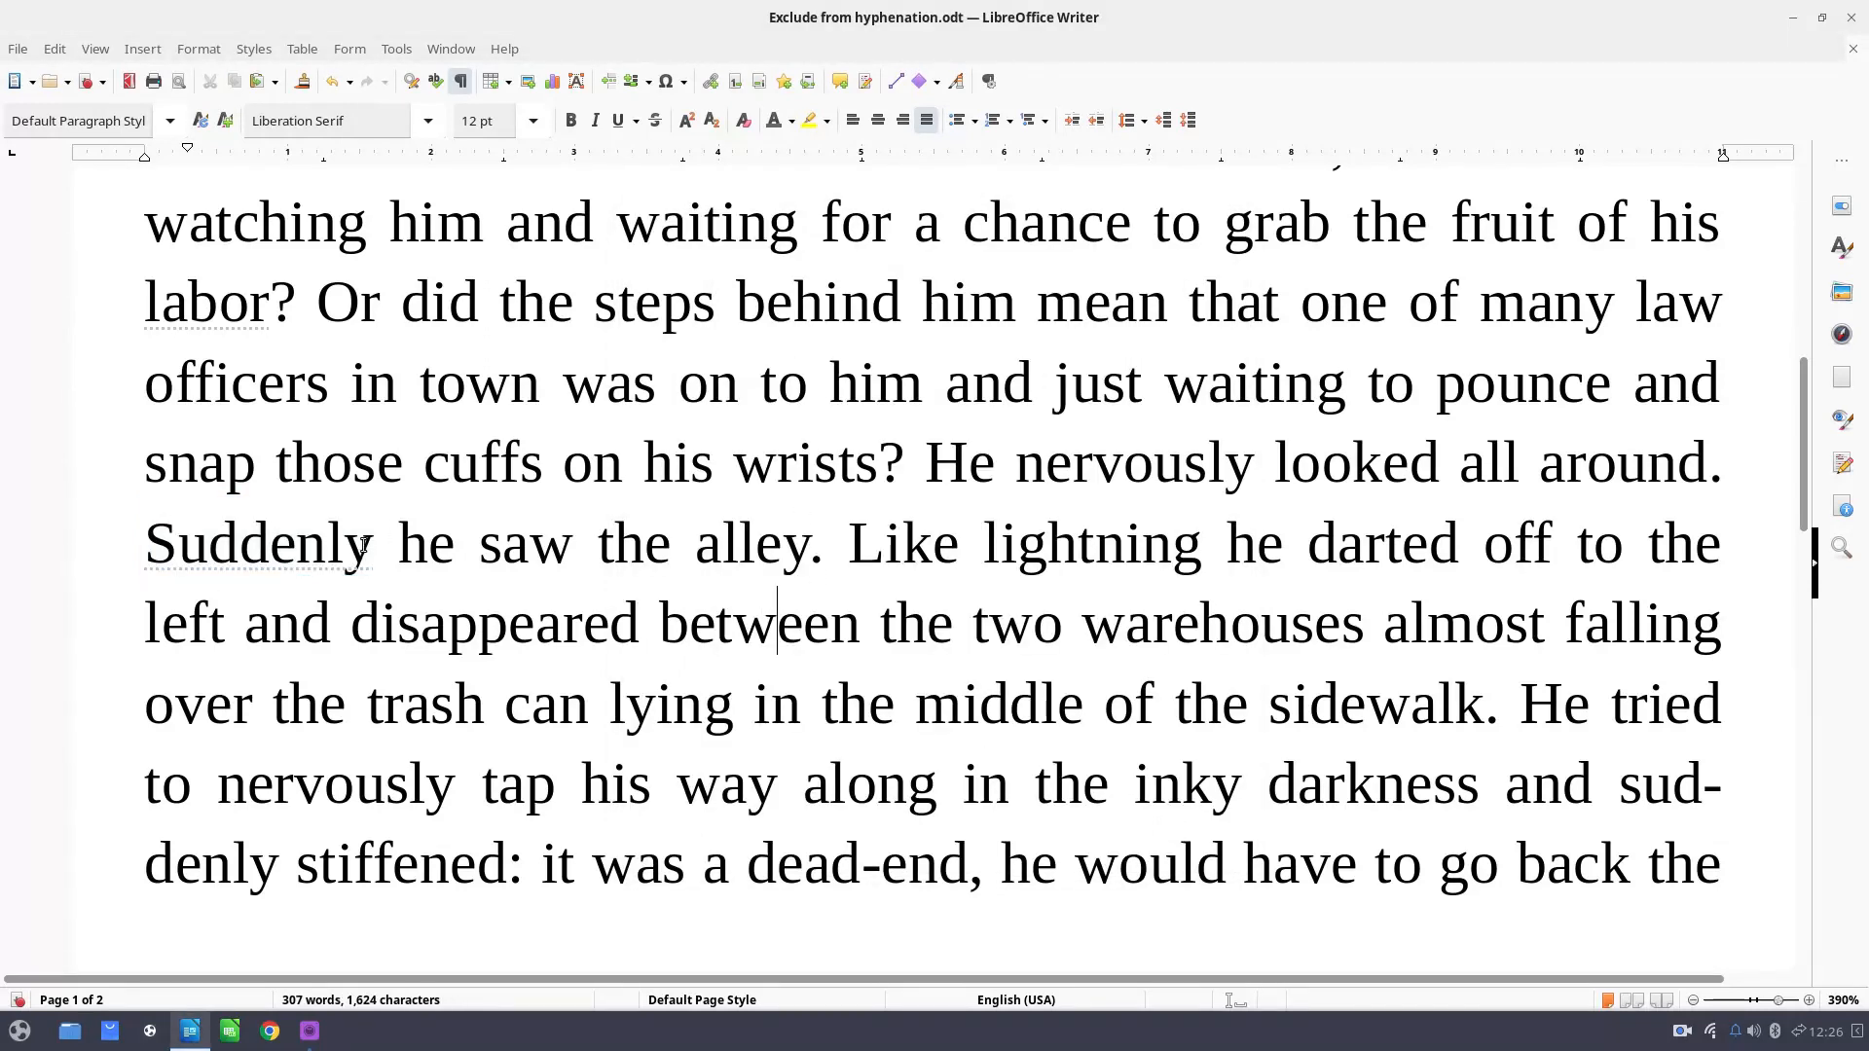
Insert the filler text "sdsddsds" before "his wrists" so that the marked word "Suddenly" shifts to the middle of its line.
right_click(220, 550)
click(644, 463)
text(sdsddsds)
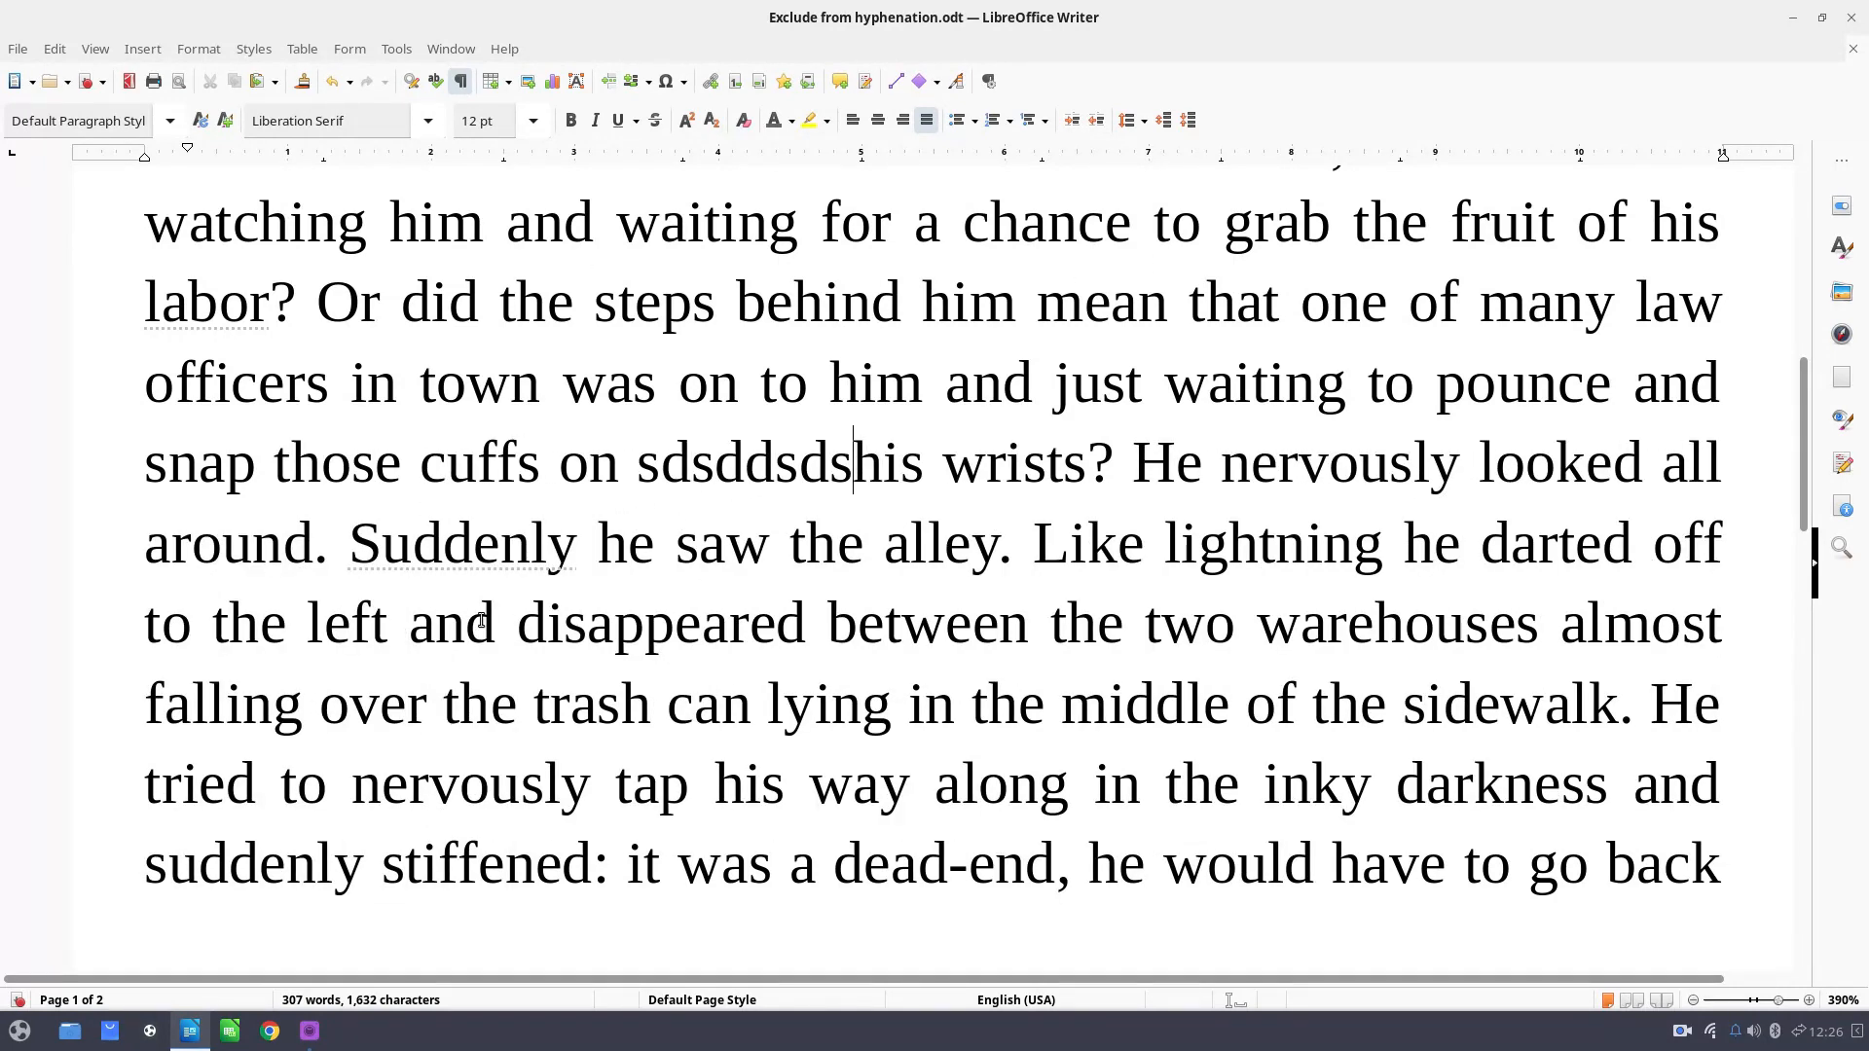
Switch off No Break for the marked words "Suddenly" and "labor" so that both can be hyphenated again.
right_click(473, 546)
click(530, 563)
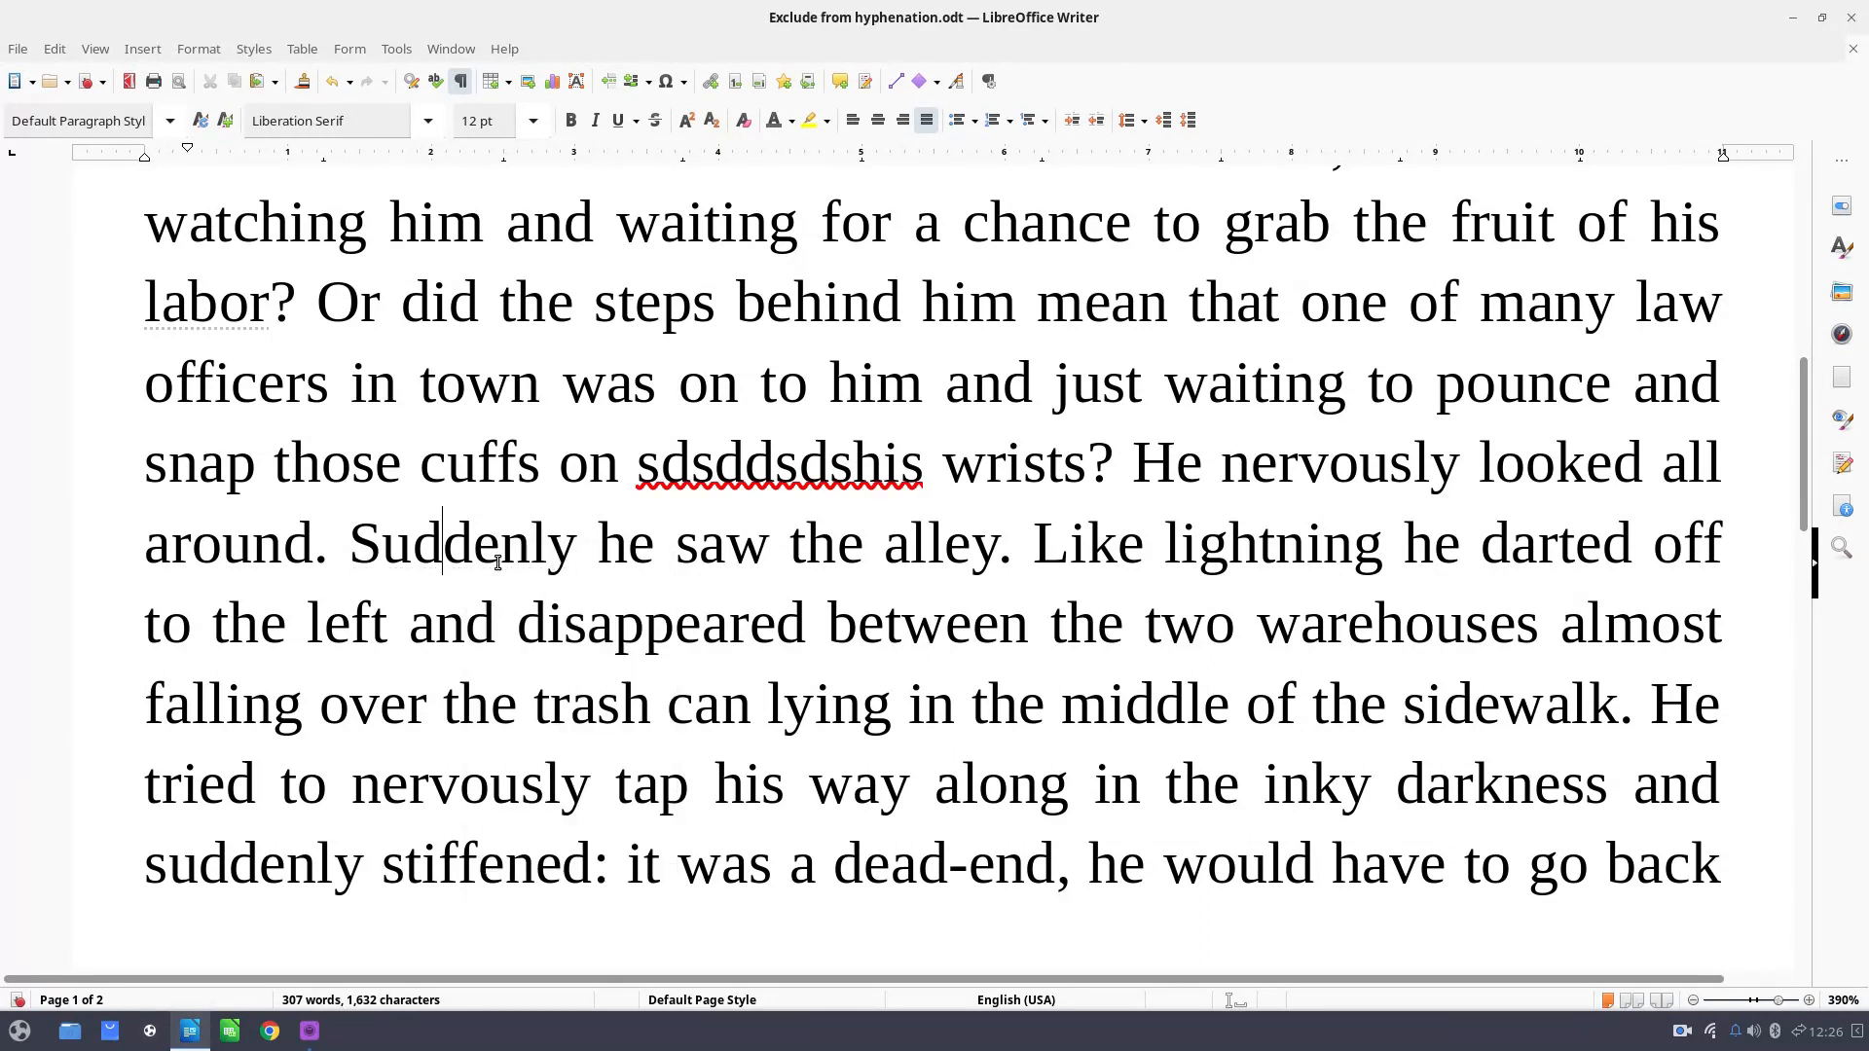
right_click(247, 324)
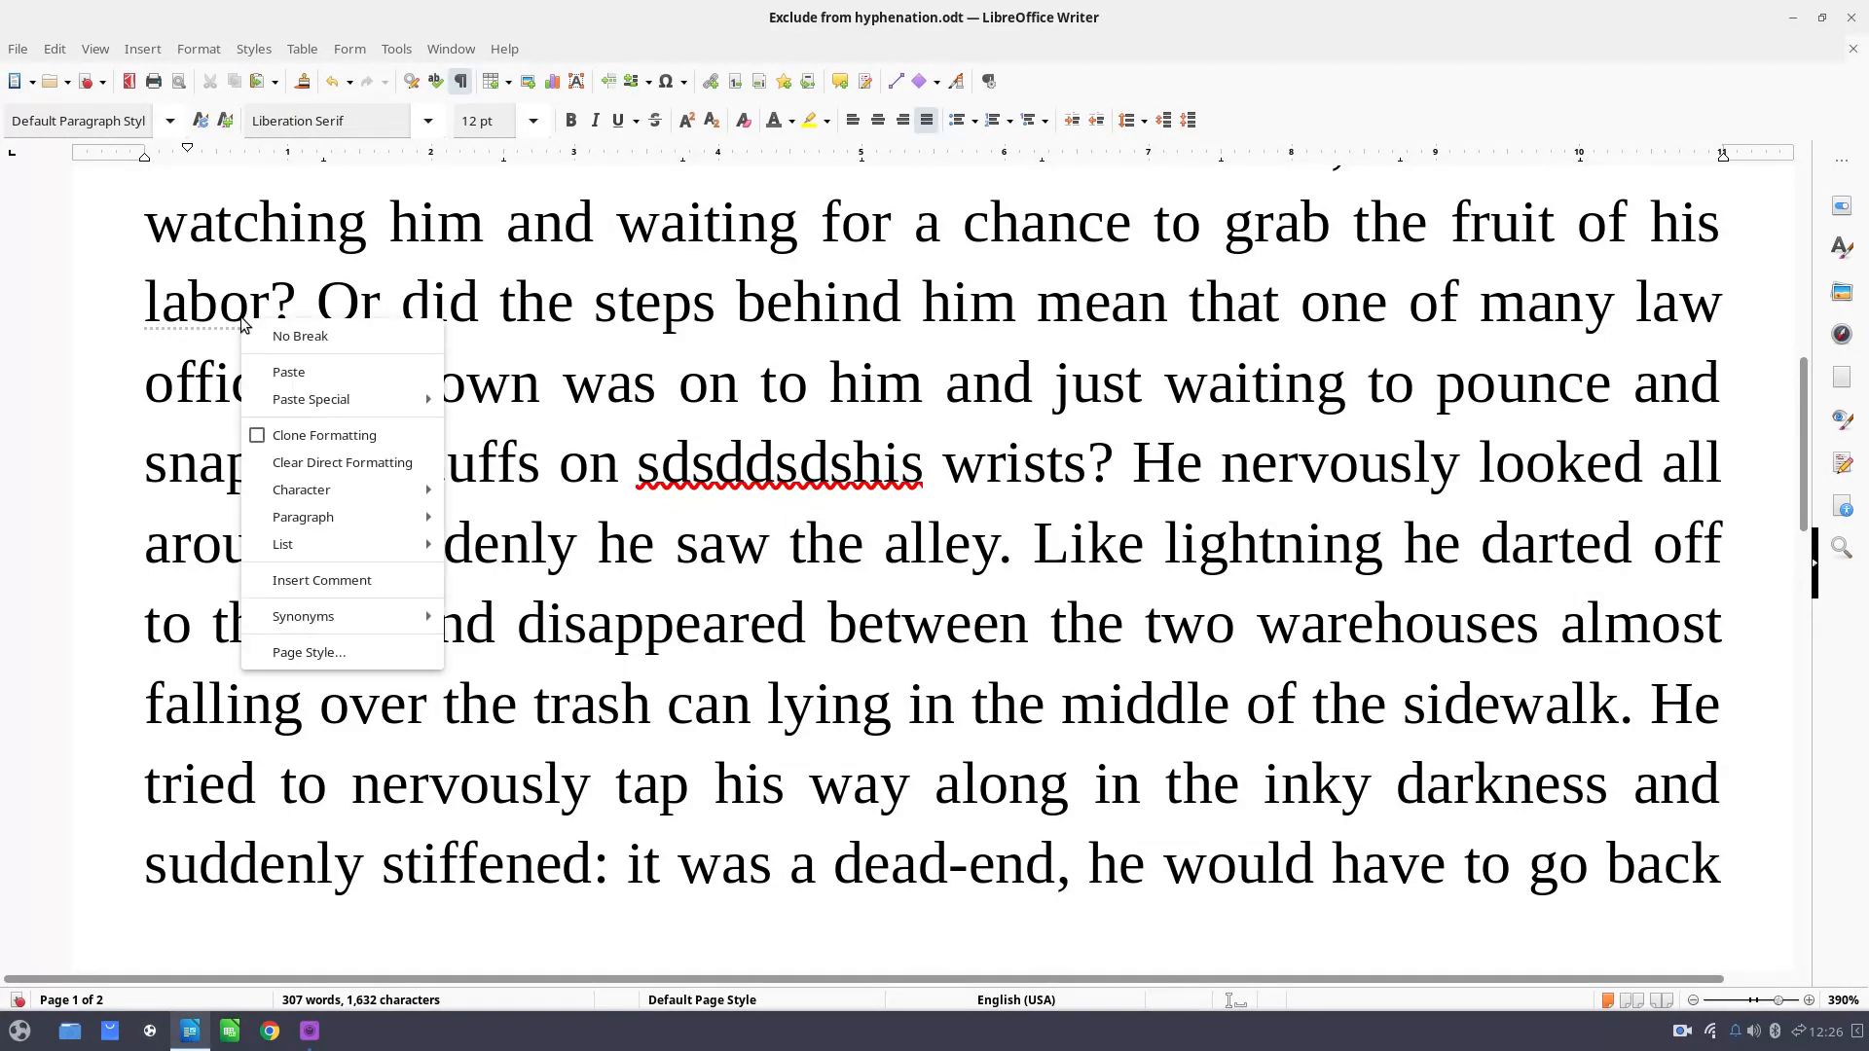
click(266, 338)
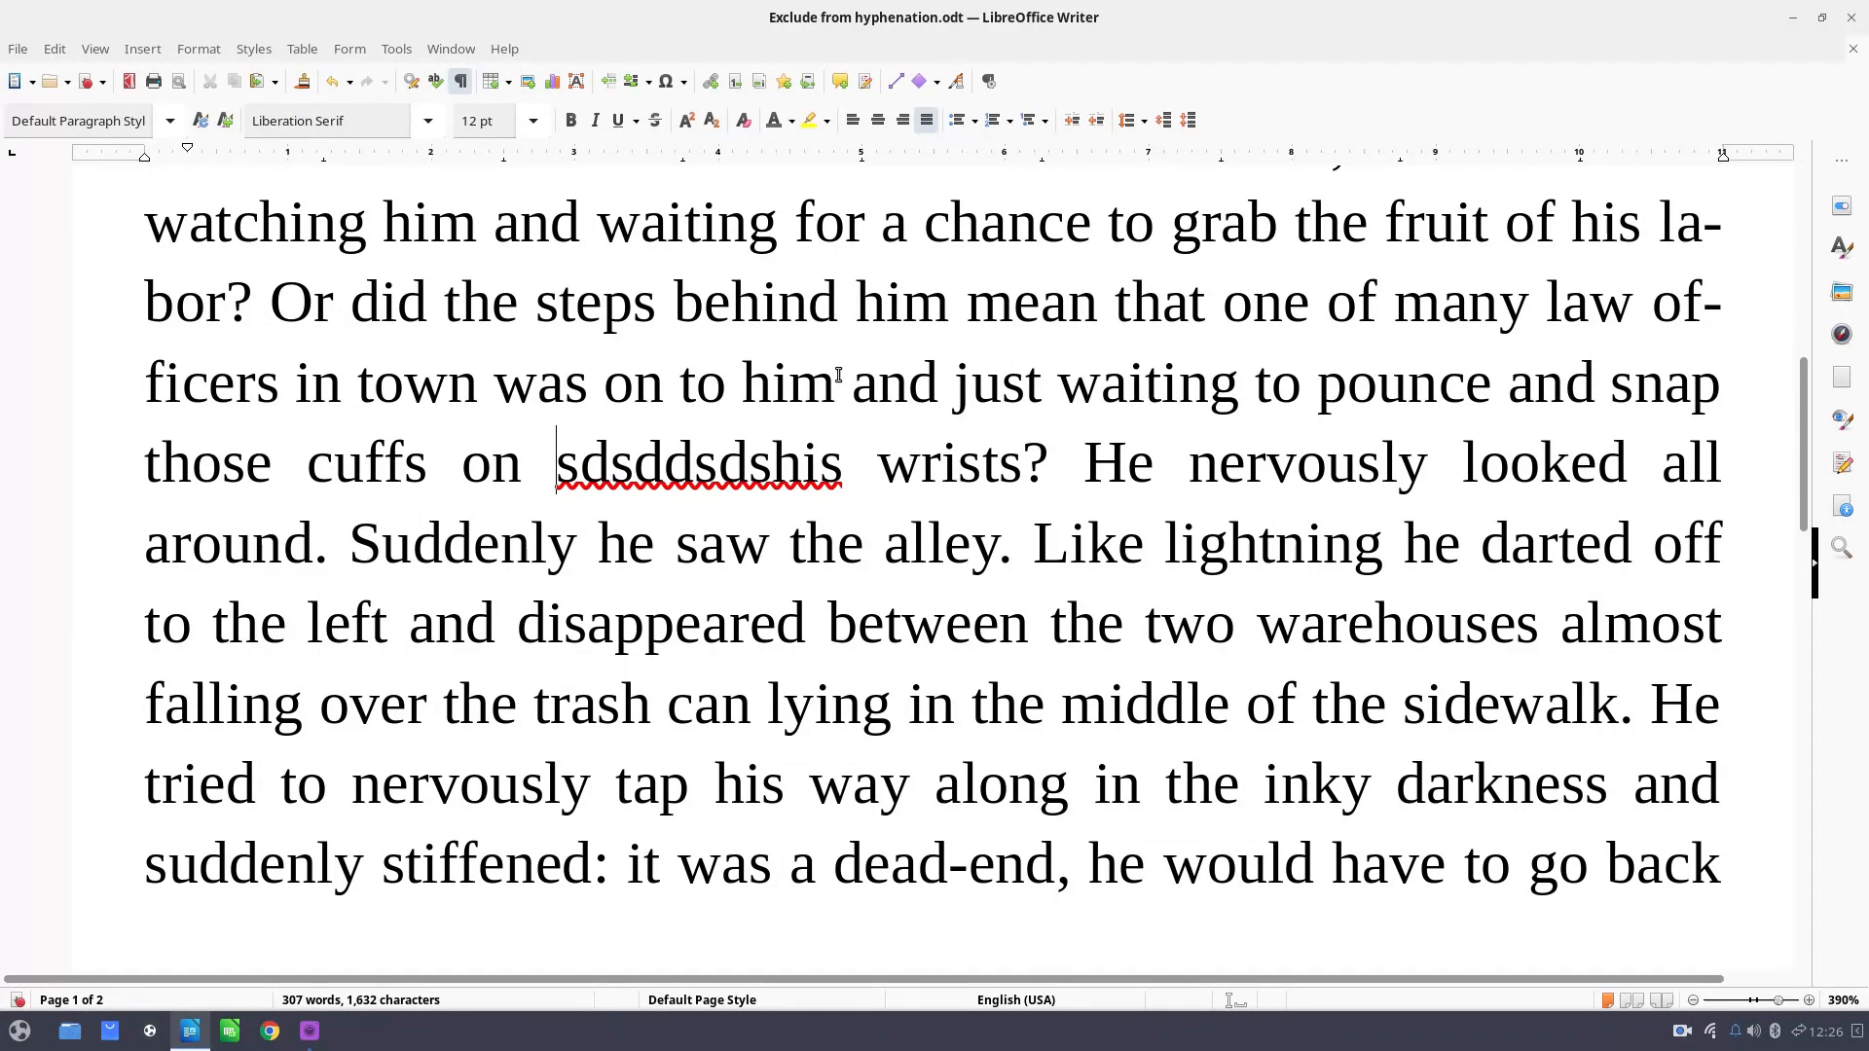
Delete the filler text "sdsddsds" in front of "his wrists".
key(Delete)
key(Delete)
key(Delete)
key(Delete)
key(Delete)
key(Delete)
key(Delete)
key(Delete)
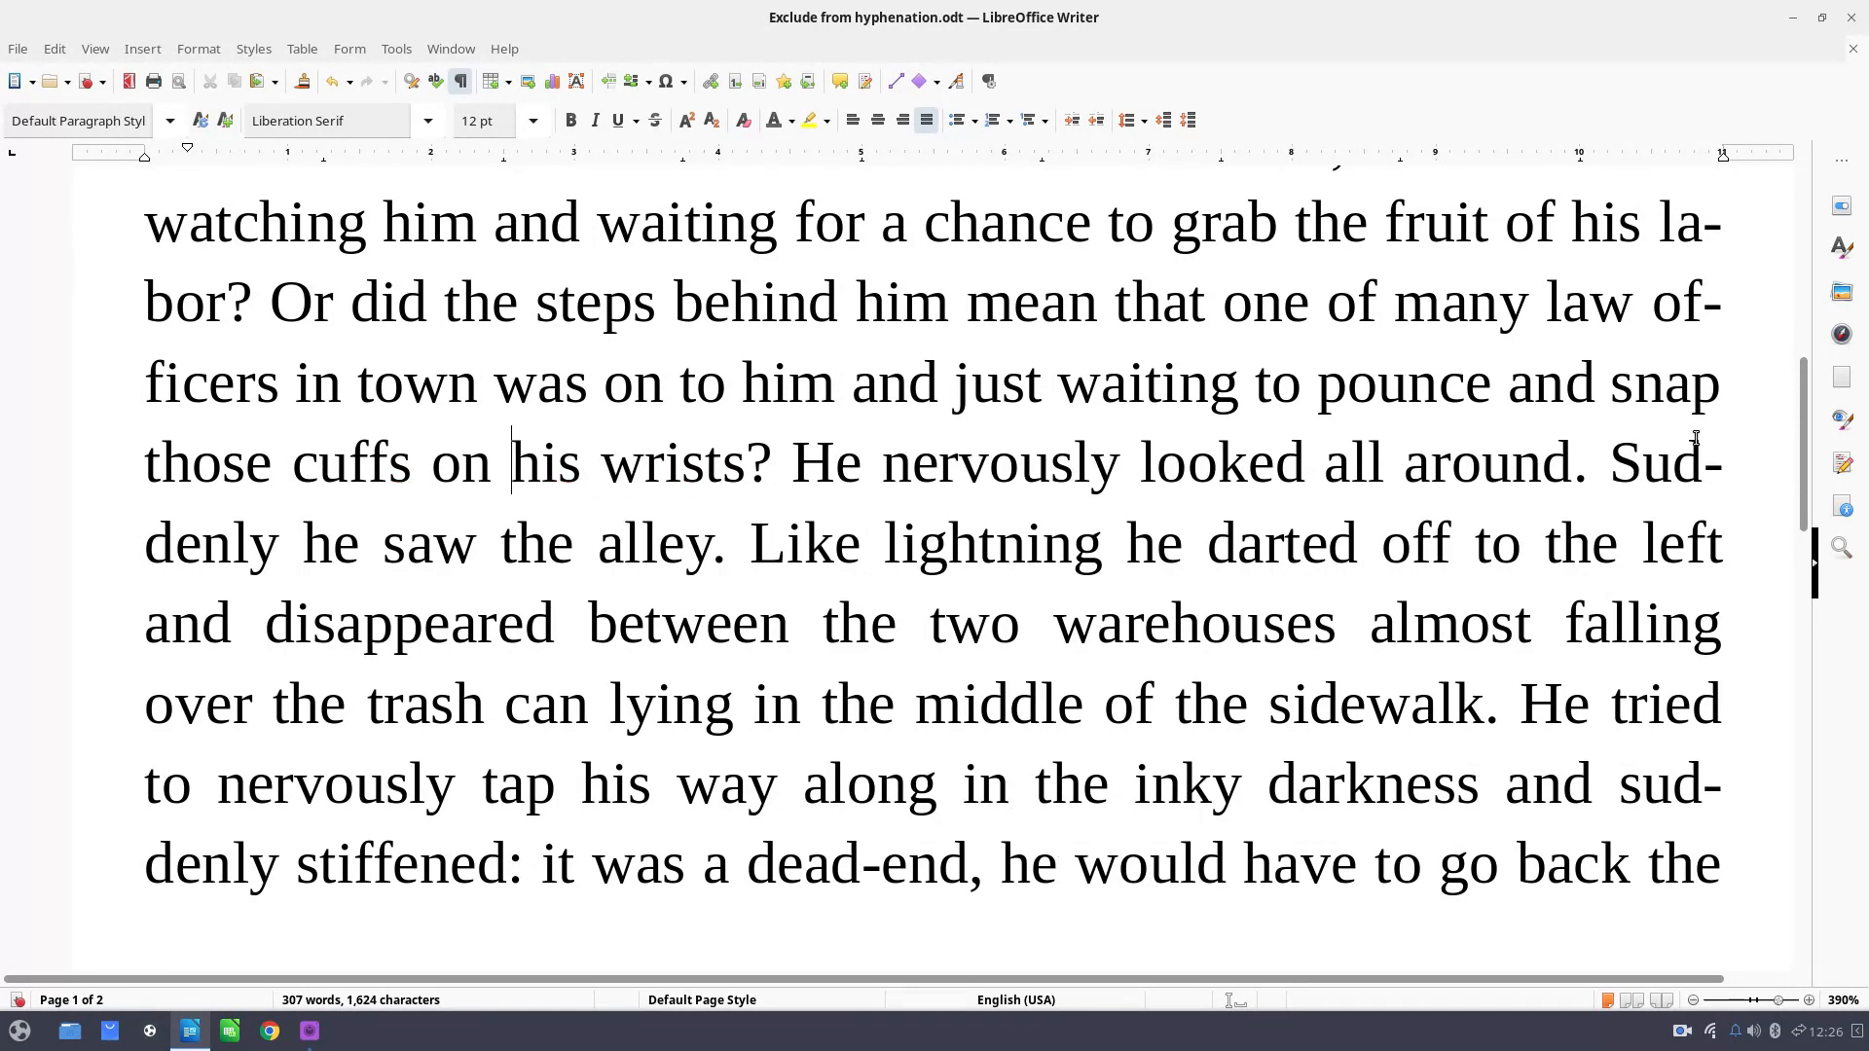
Try No Break on the hyphenated word "officers" and undo it.
click(1674, 459)
click(1684, 298)
right_click(1683, 303)
click(1658, 323)
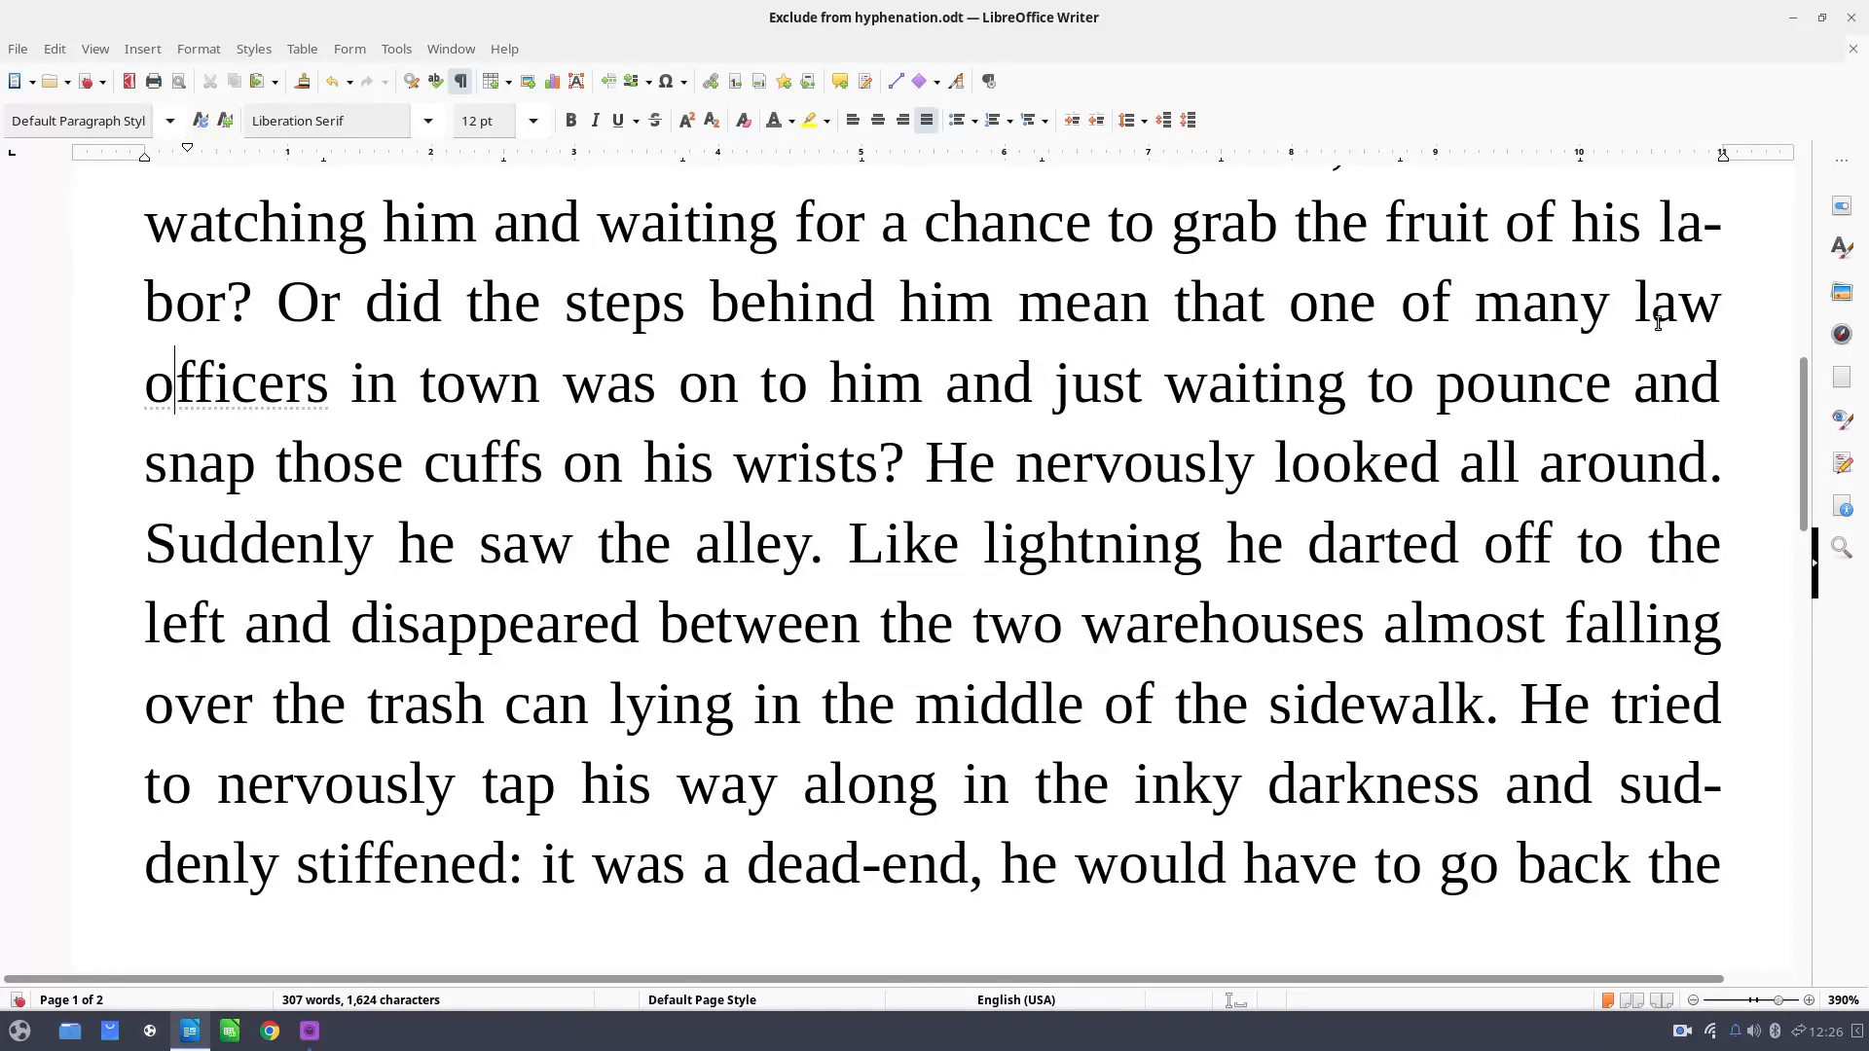
key(ctrl+z)
click(1605, 350)
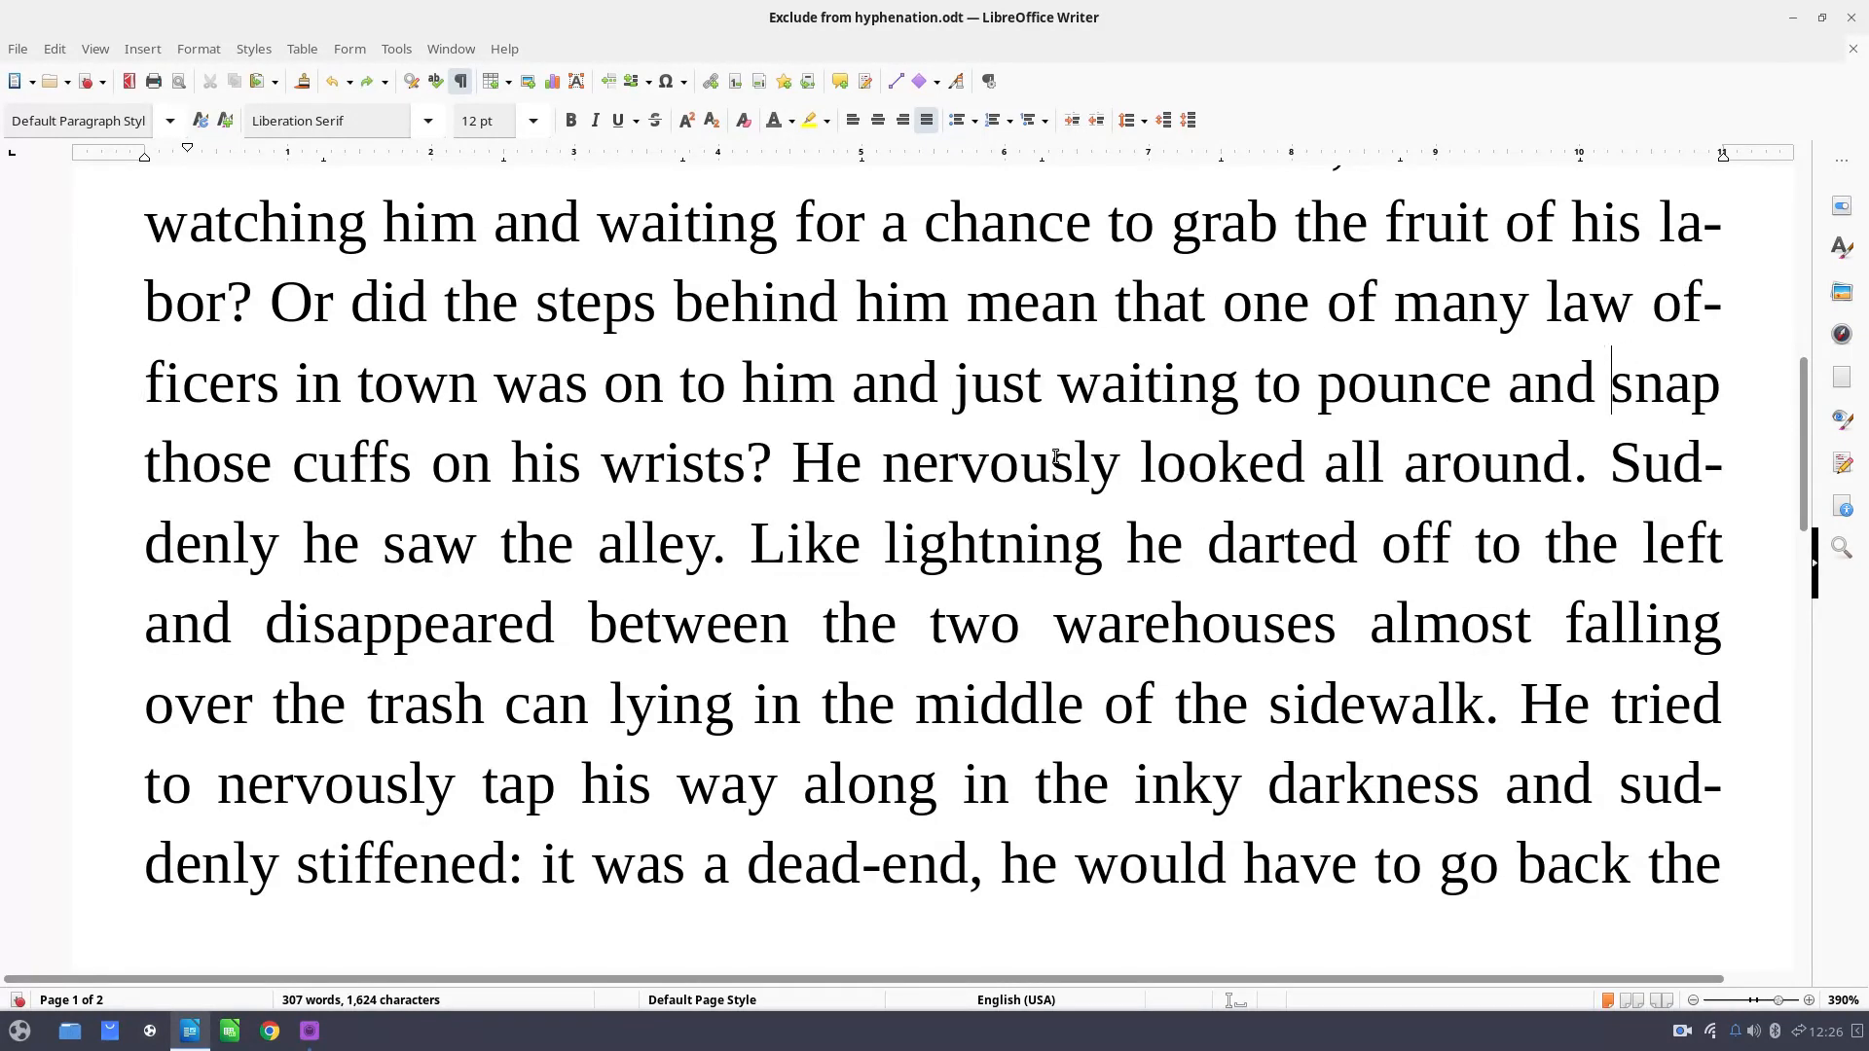
Exclude the word "behind" in the middle of its line from hyphenation in its character position settings.
drag(676, 309, 830, 309)
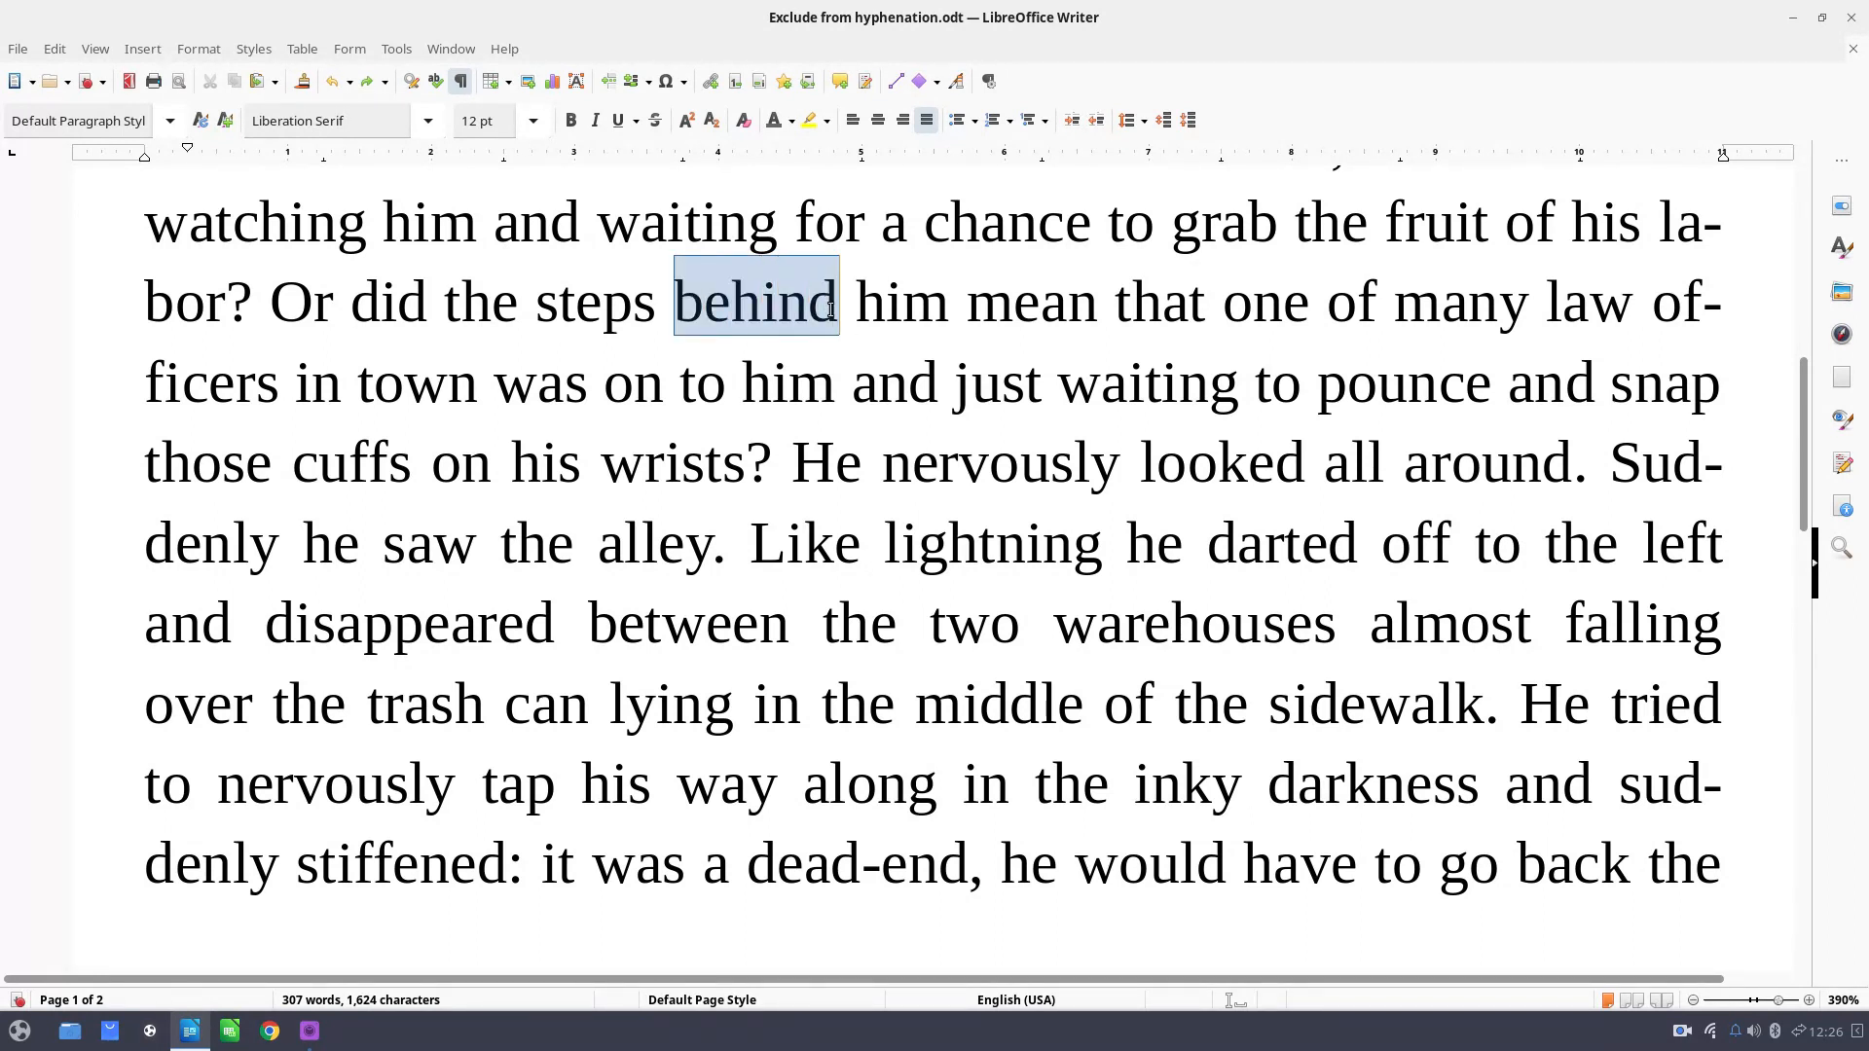
right_click(754, 302)
mouse_move(860, 492)
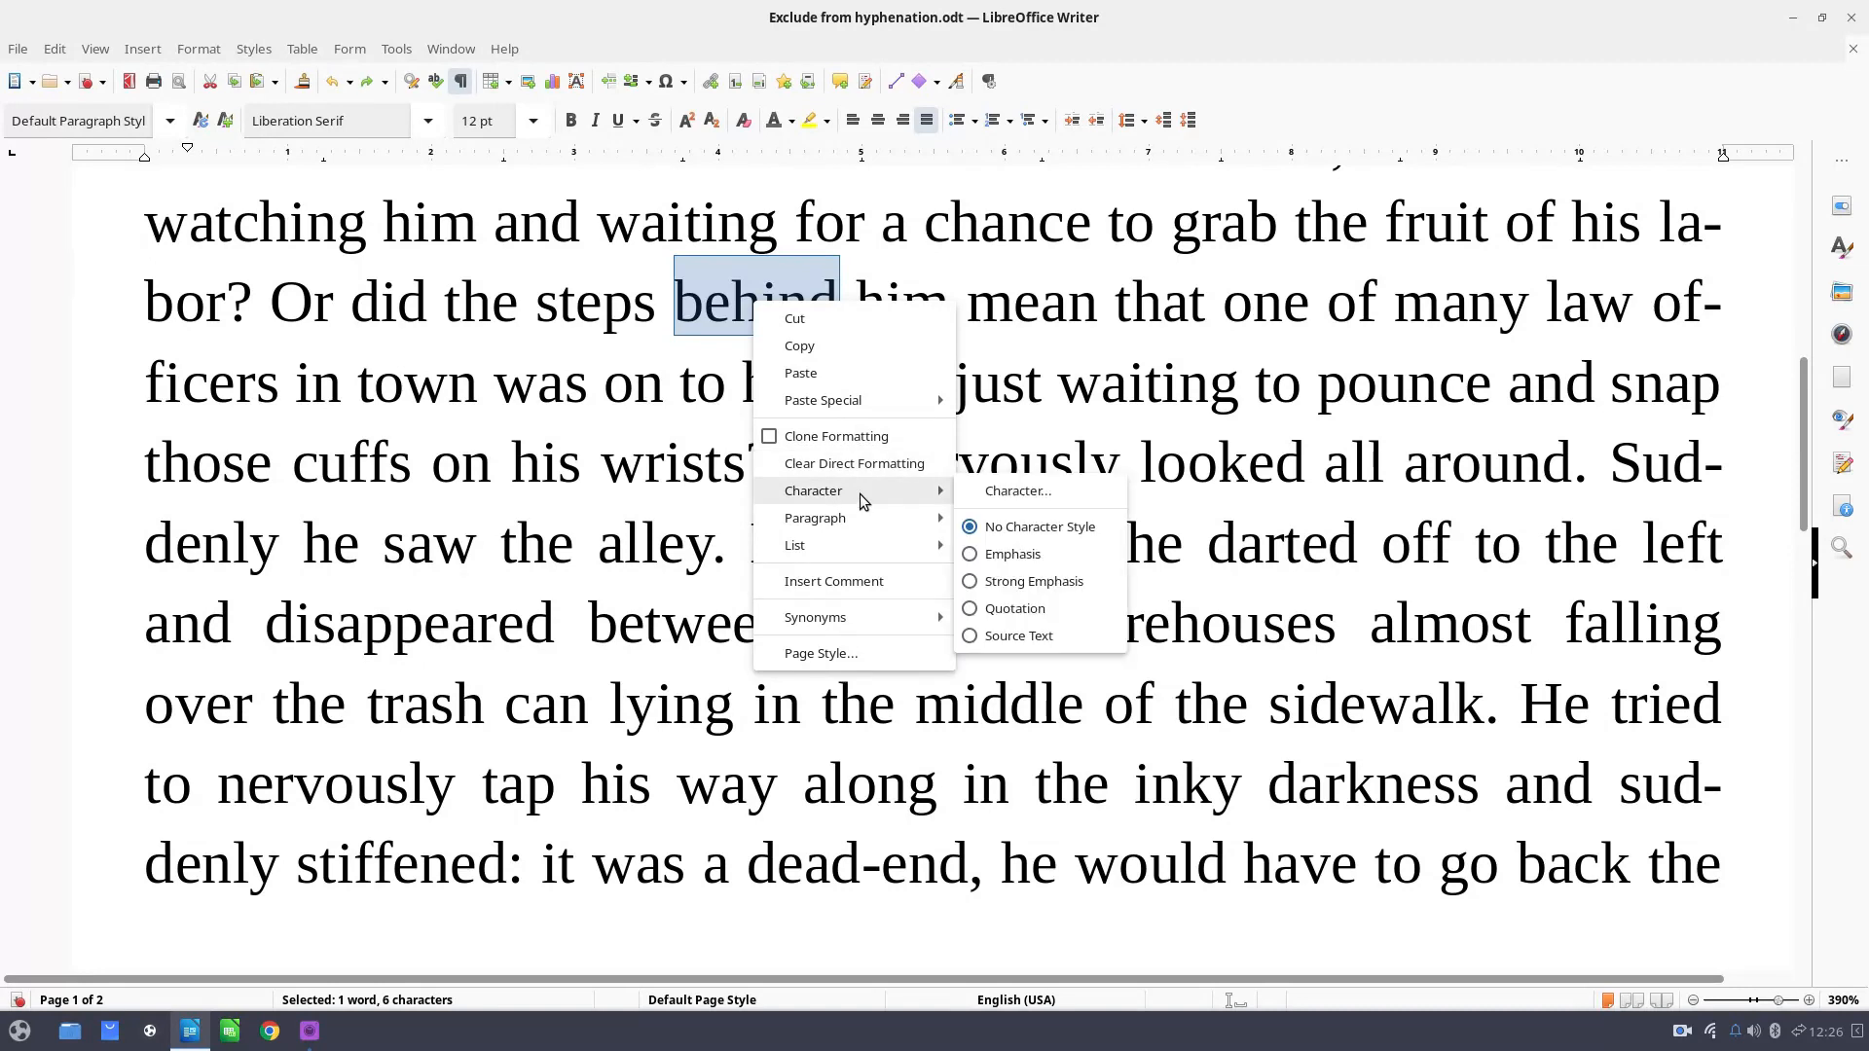
click(1017, 491)
click(666, 672)
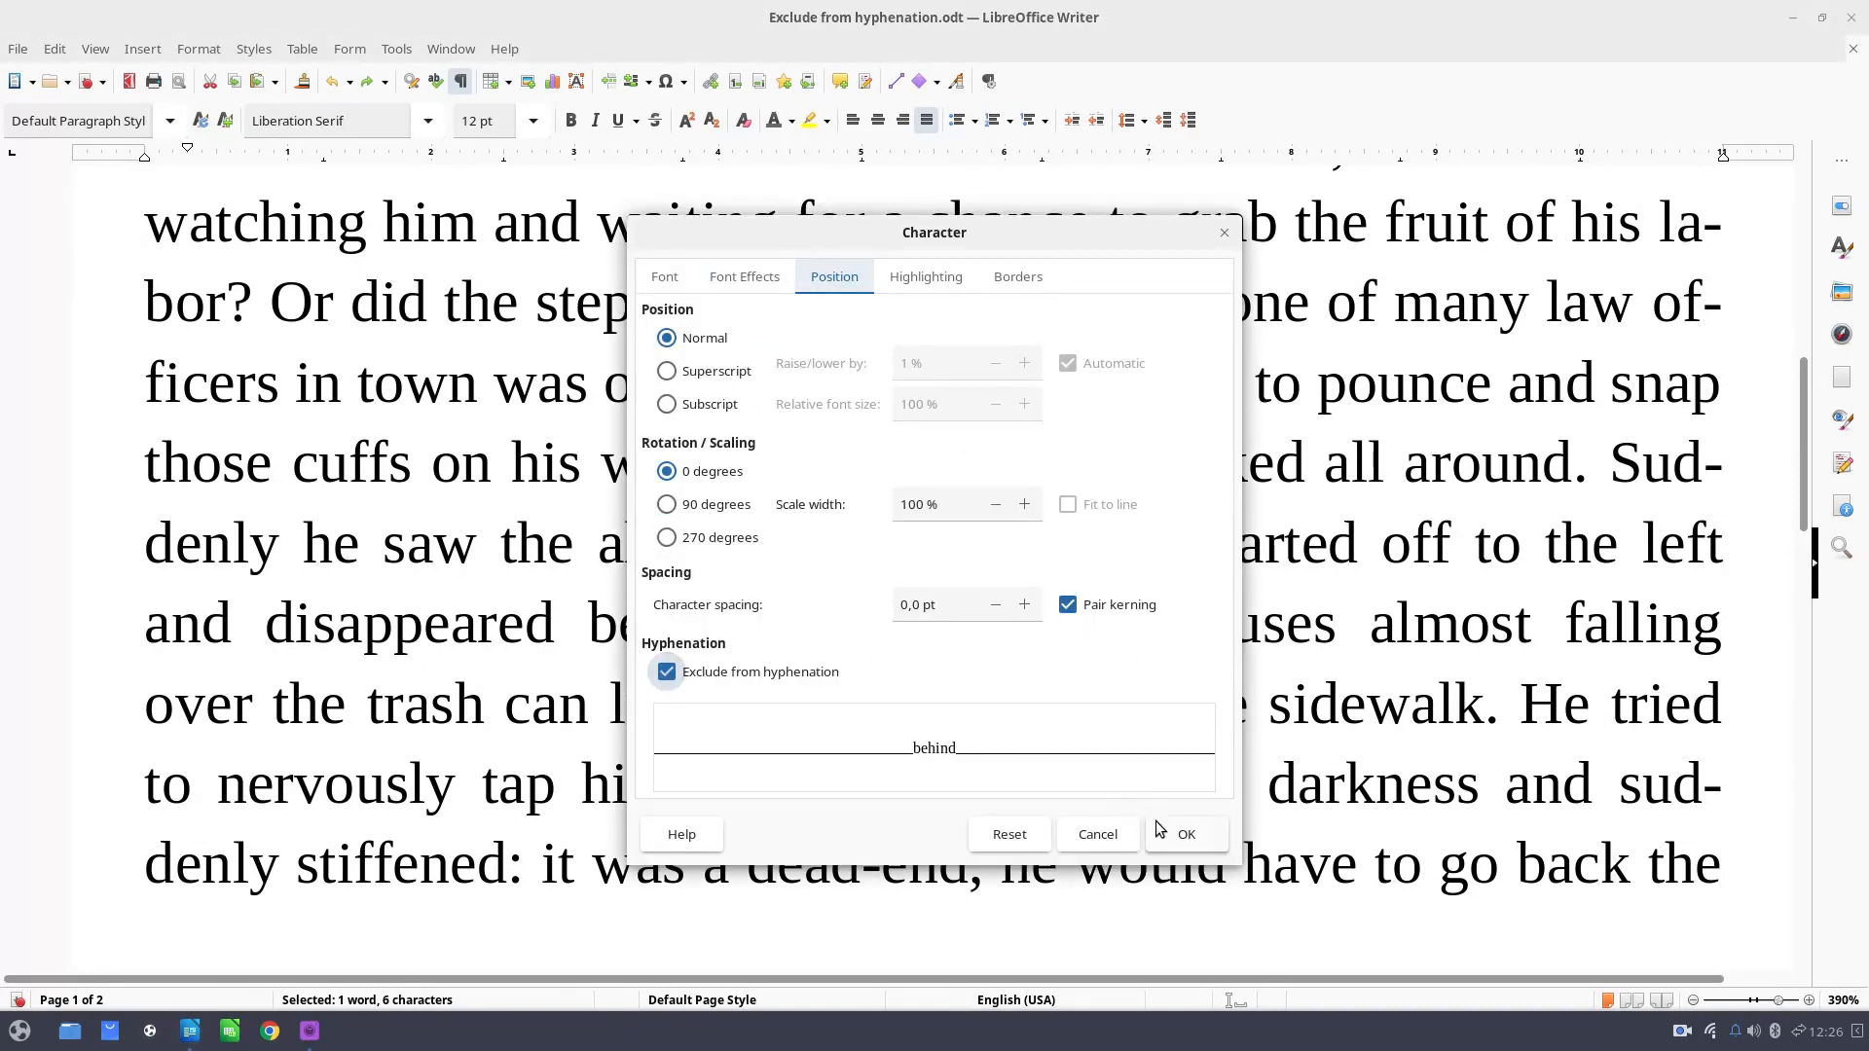
click(1187, 839)
Insert a long filler string of repeated "sa" before "the steps" so that "behind" moves to the start of the next line.
click(470, 314)
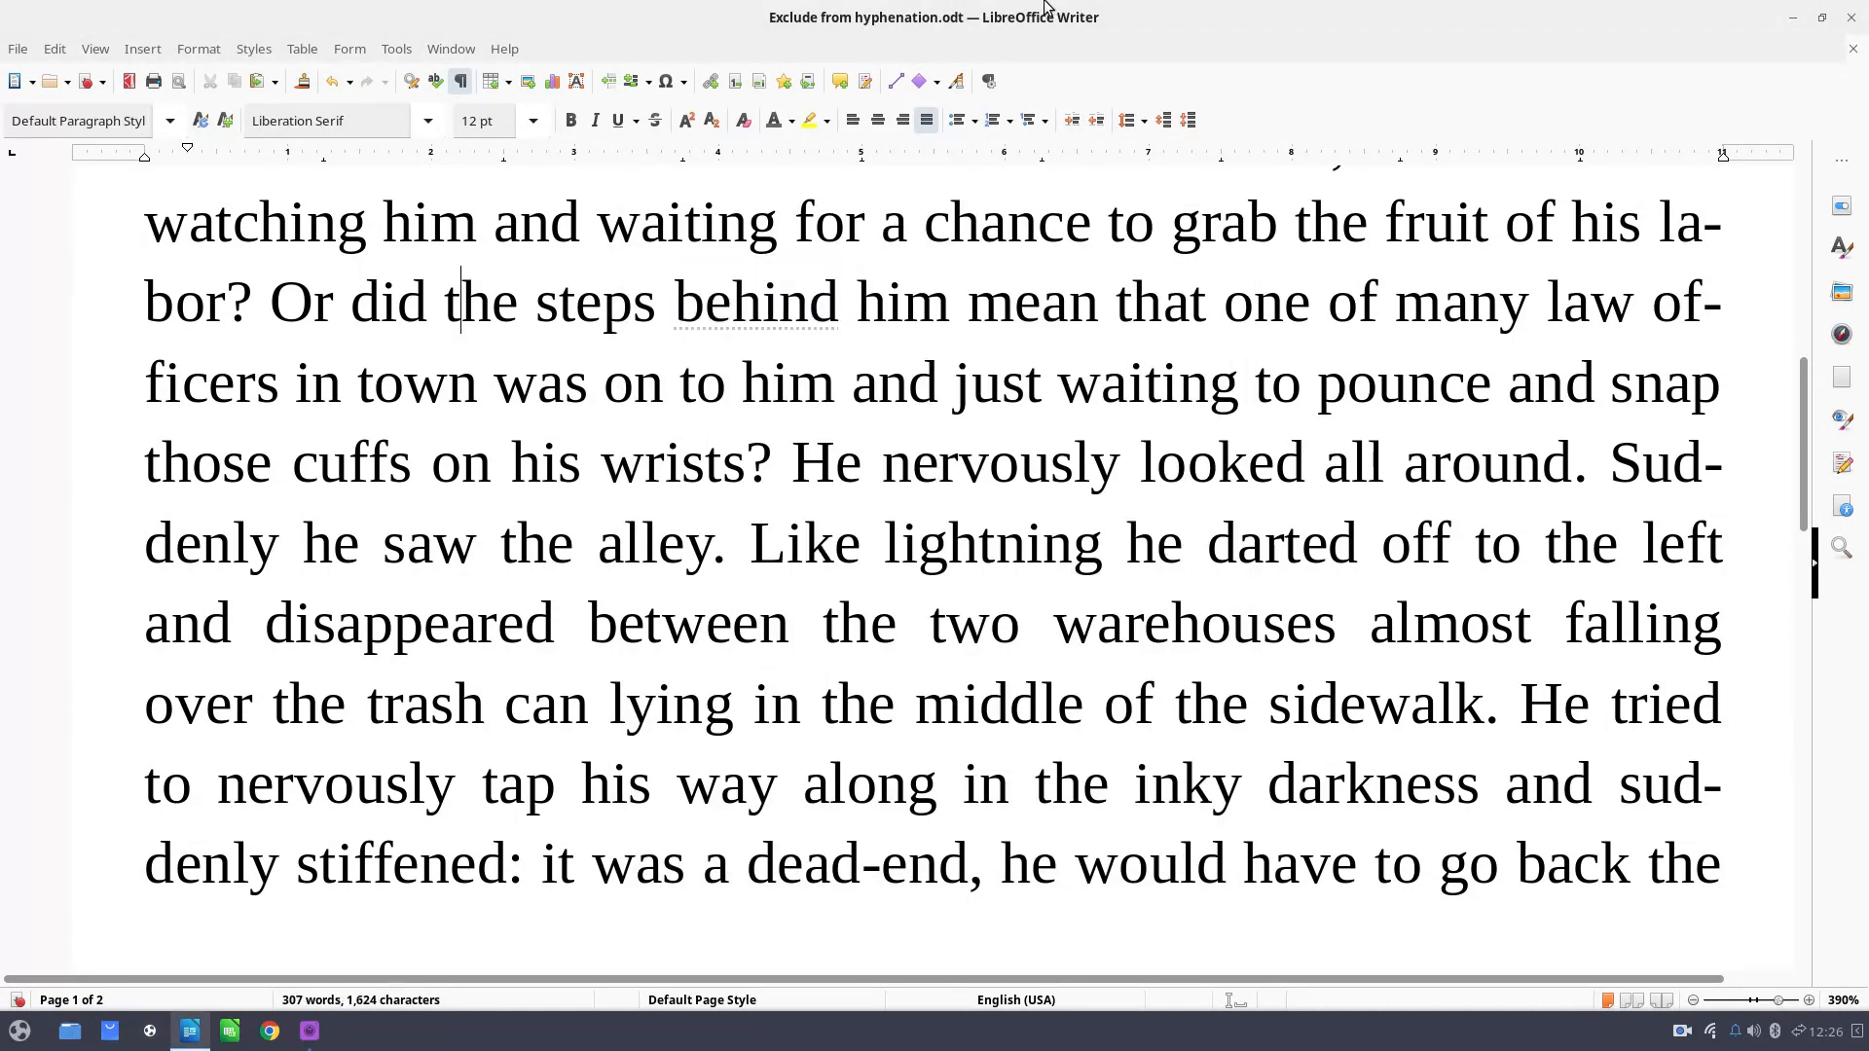
key(Left)
text(sasasasasasasasas)
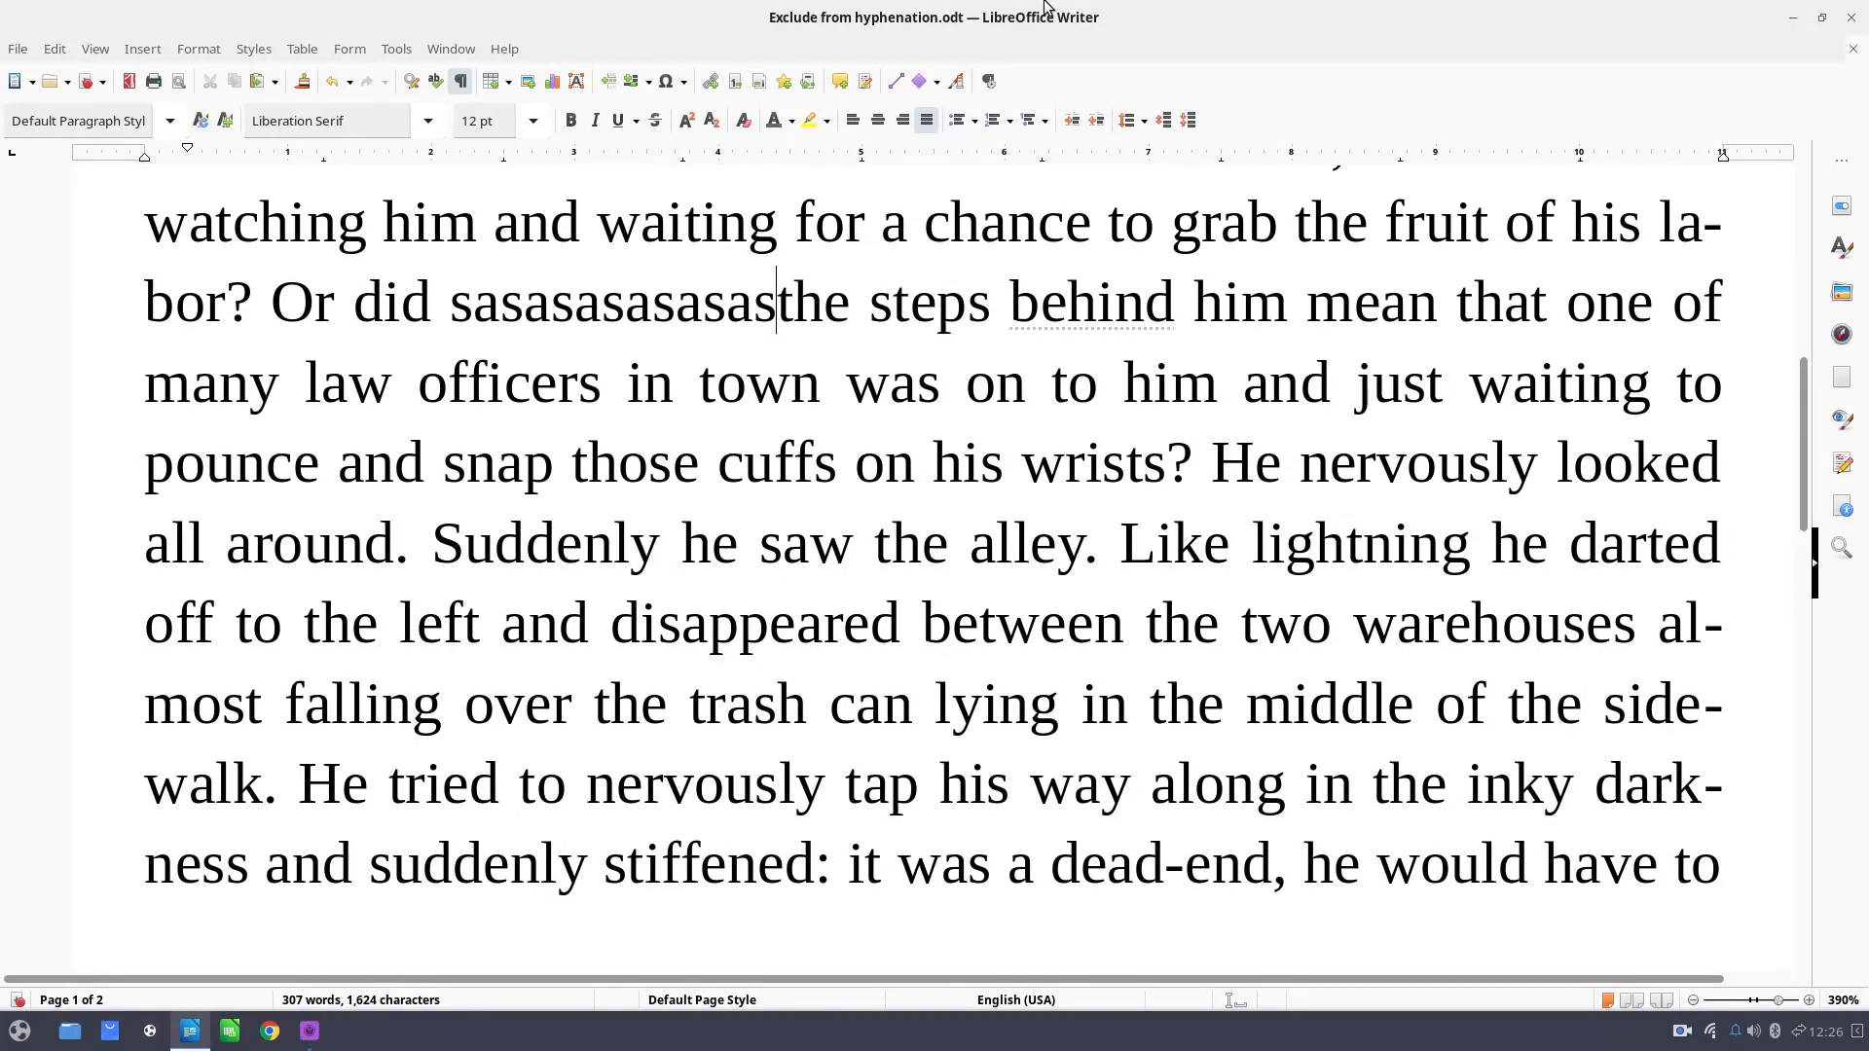
text(asasasasasasasasa)
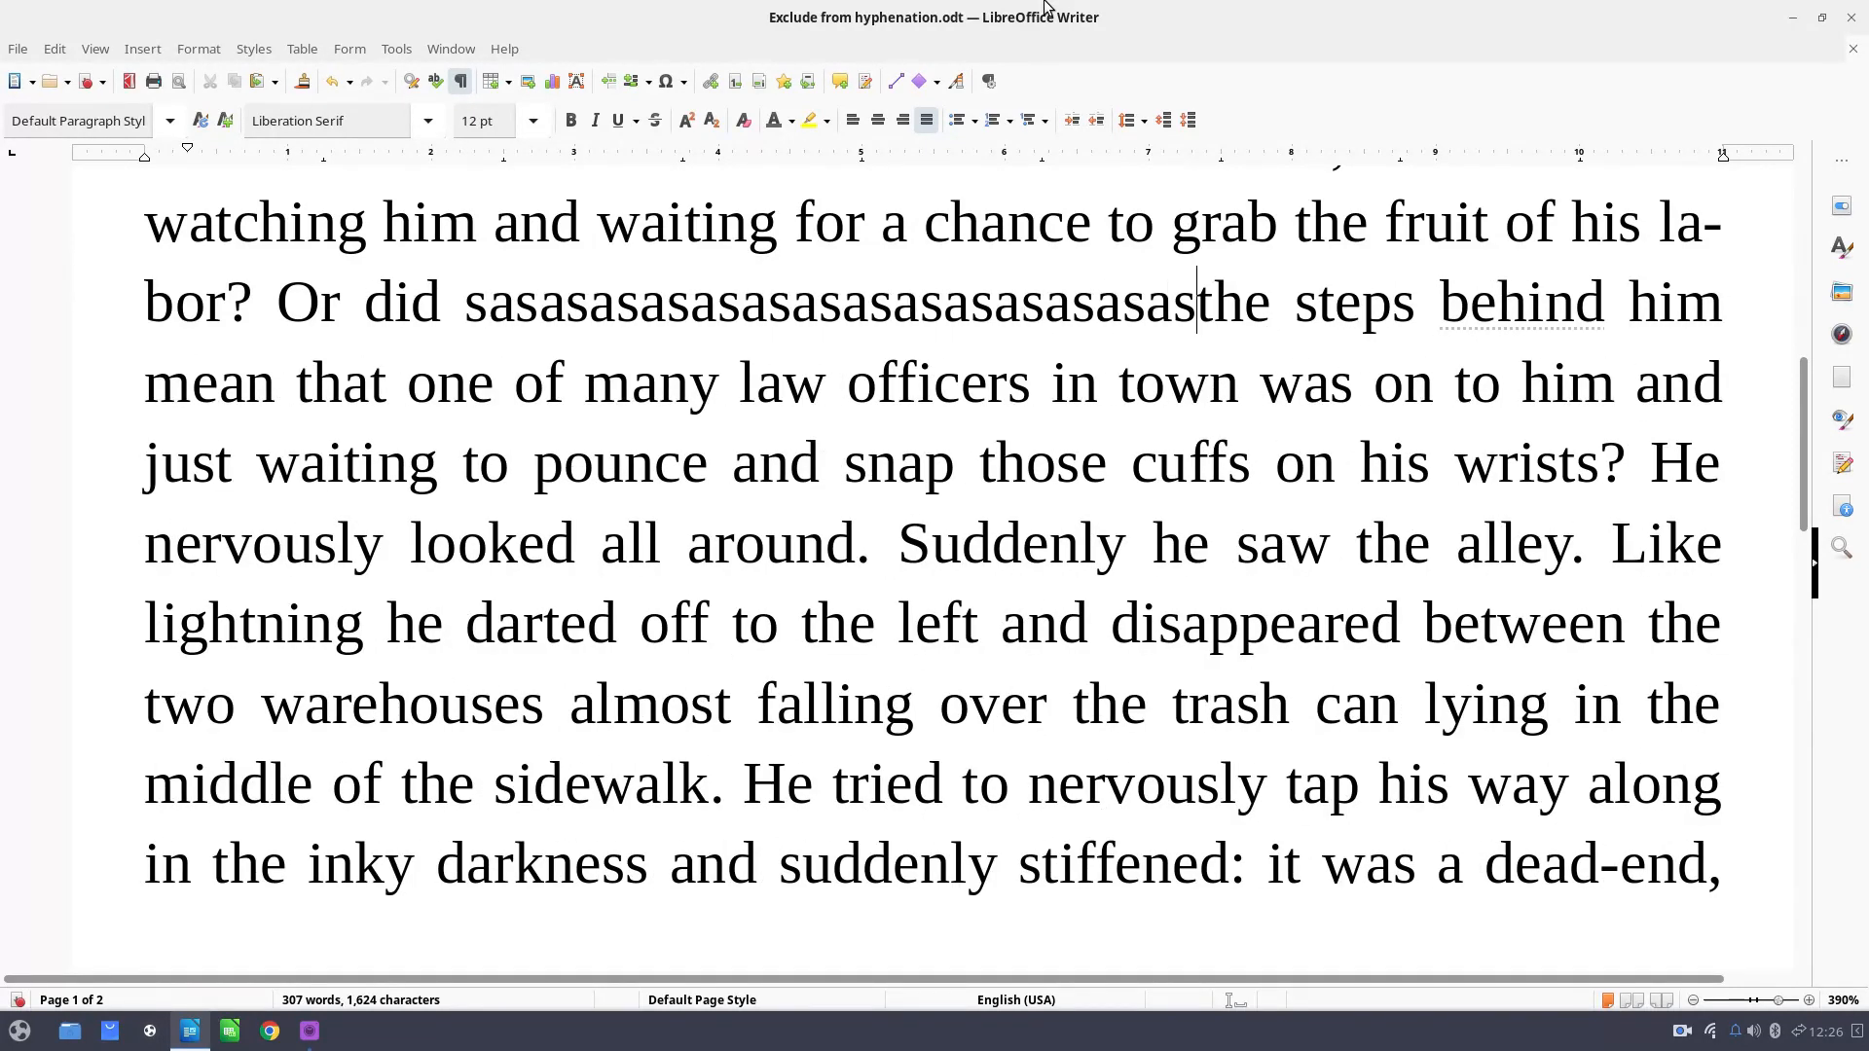
text(sas)
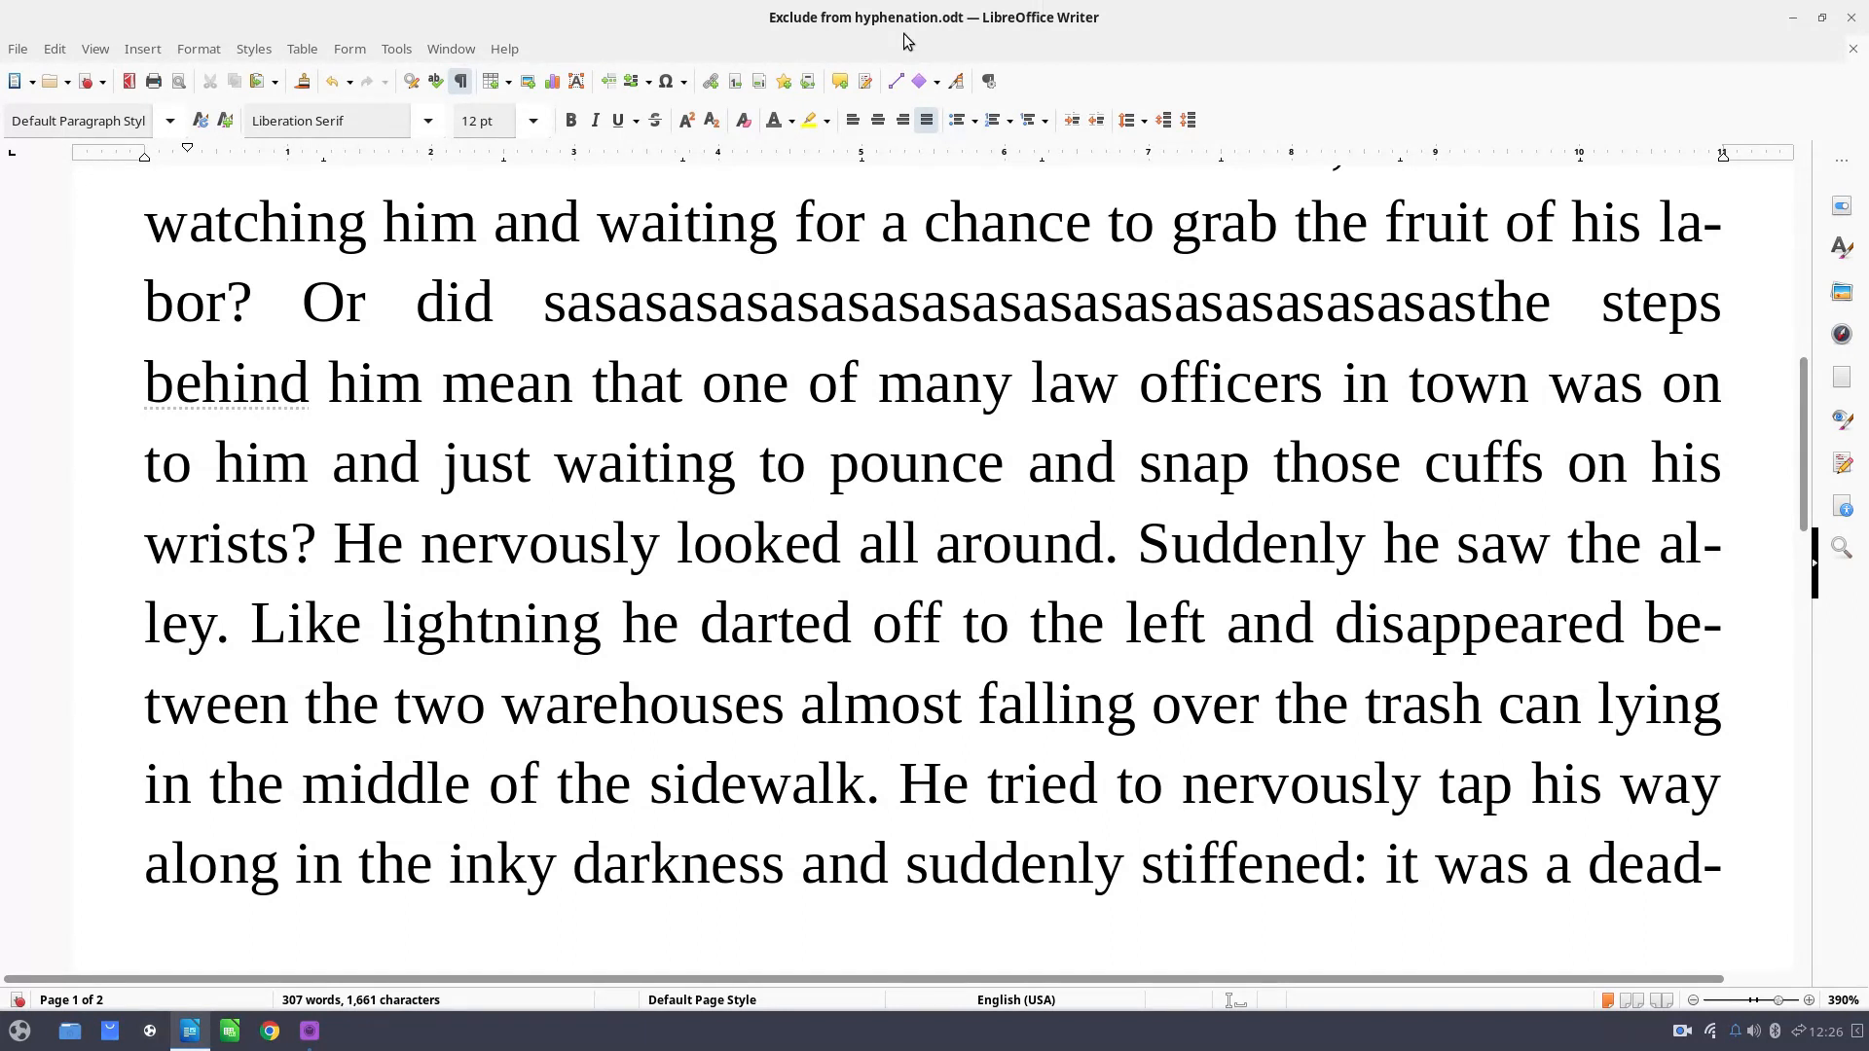
Split the long filler string with spaces into the separate words "sasa sasasas asasasasasa s asasas asasasasthe".
click(523, 312)
key(Right)
key(Right)
key(Right)
key(Right)
key(Right)
key(Right)
key(Right)
key(Right)
key(Right)
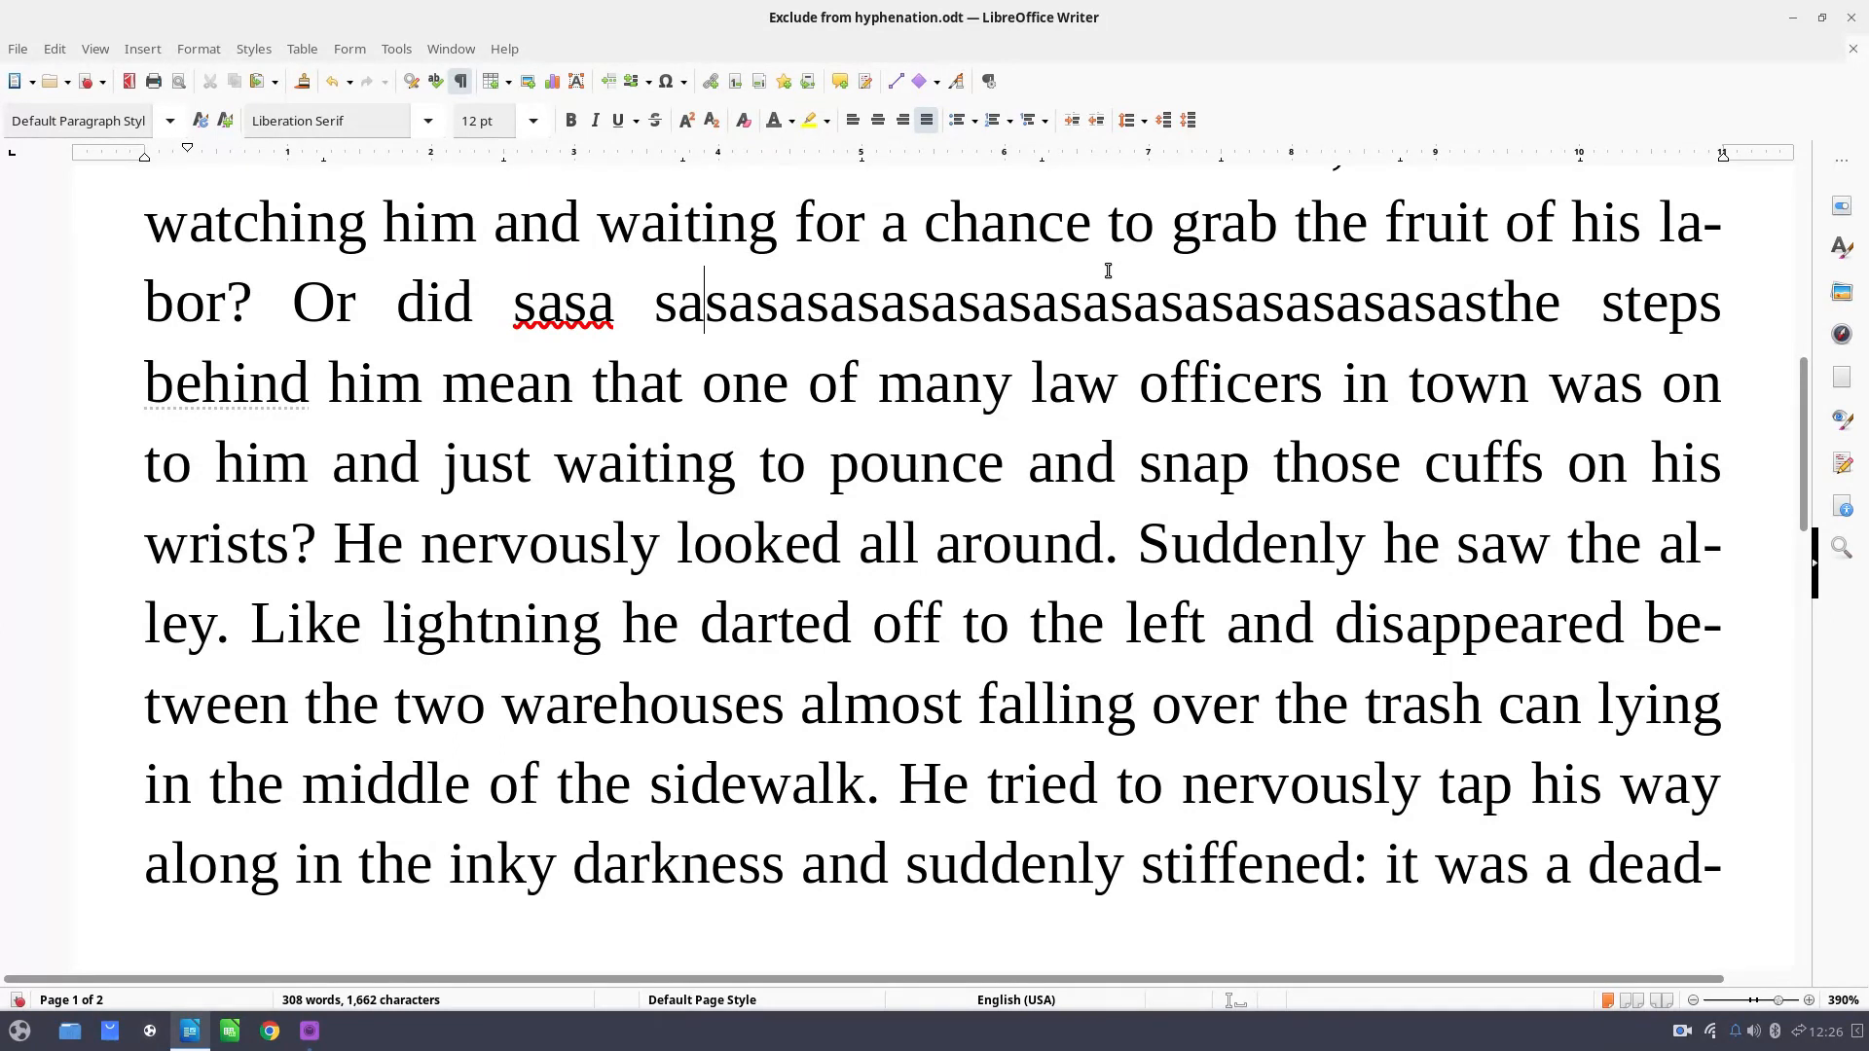
key(Right)
key(Right)
key(Right)
key(Right)
key(Right)
key(Right)
key(Right)
key(Right)
key(Right)
key(Right)
key(Right)
key(Right)
key(Right)
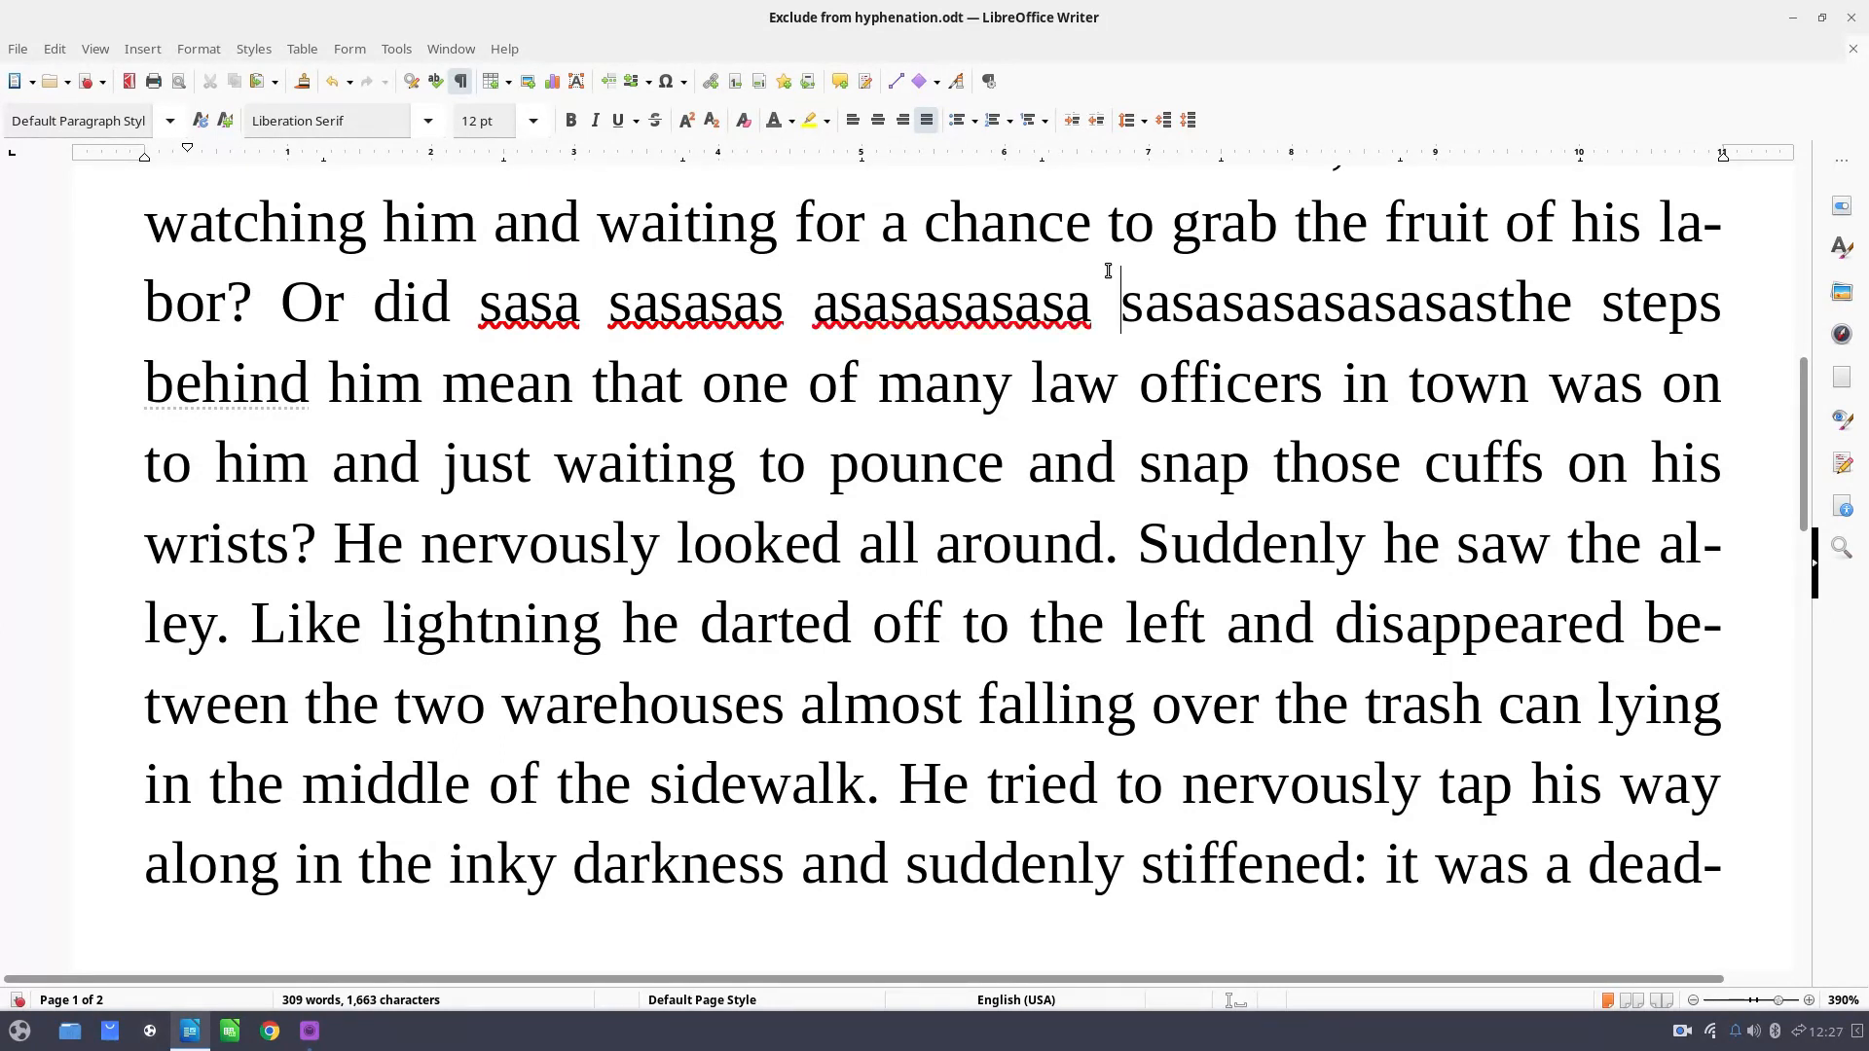
key(Right)
key(Right)
key(Right)
key(Right)
key(Right)
key(Right)
key(Right)
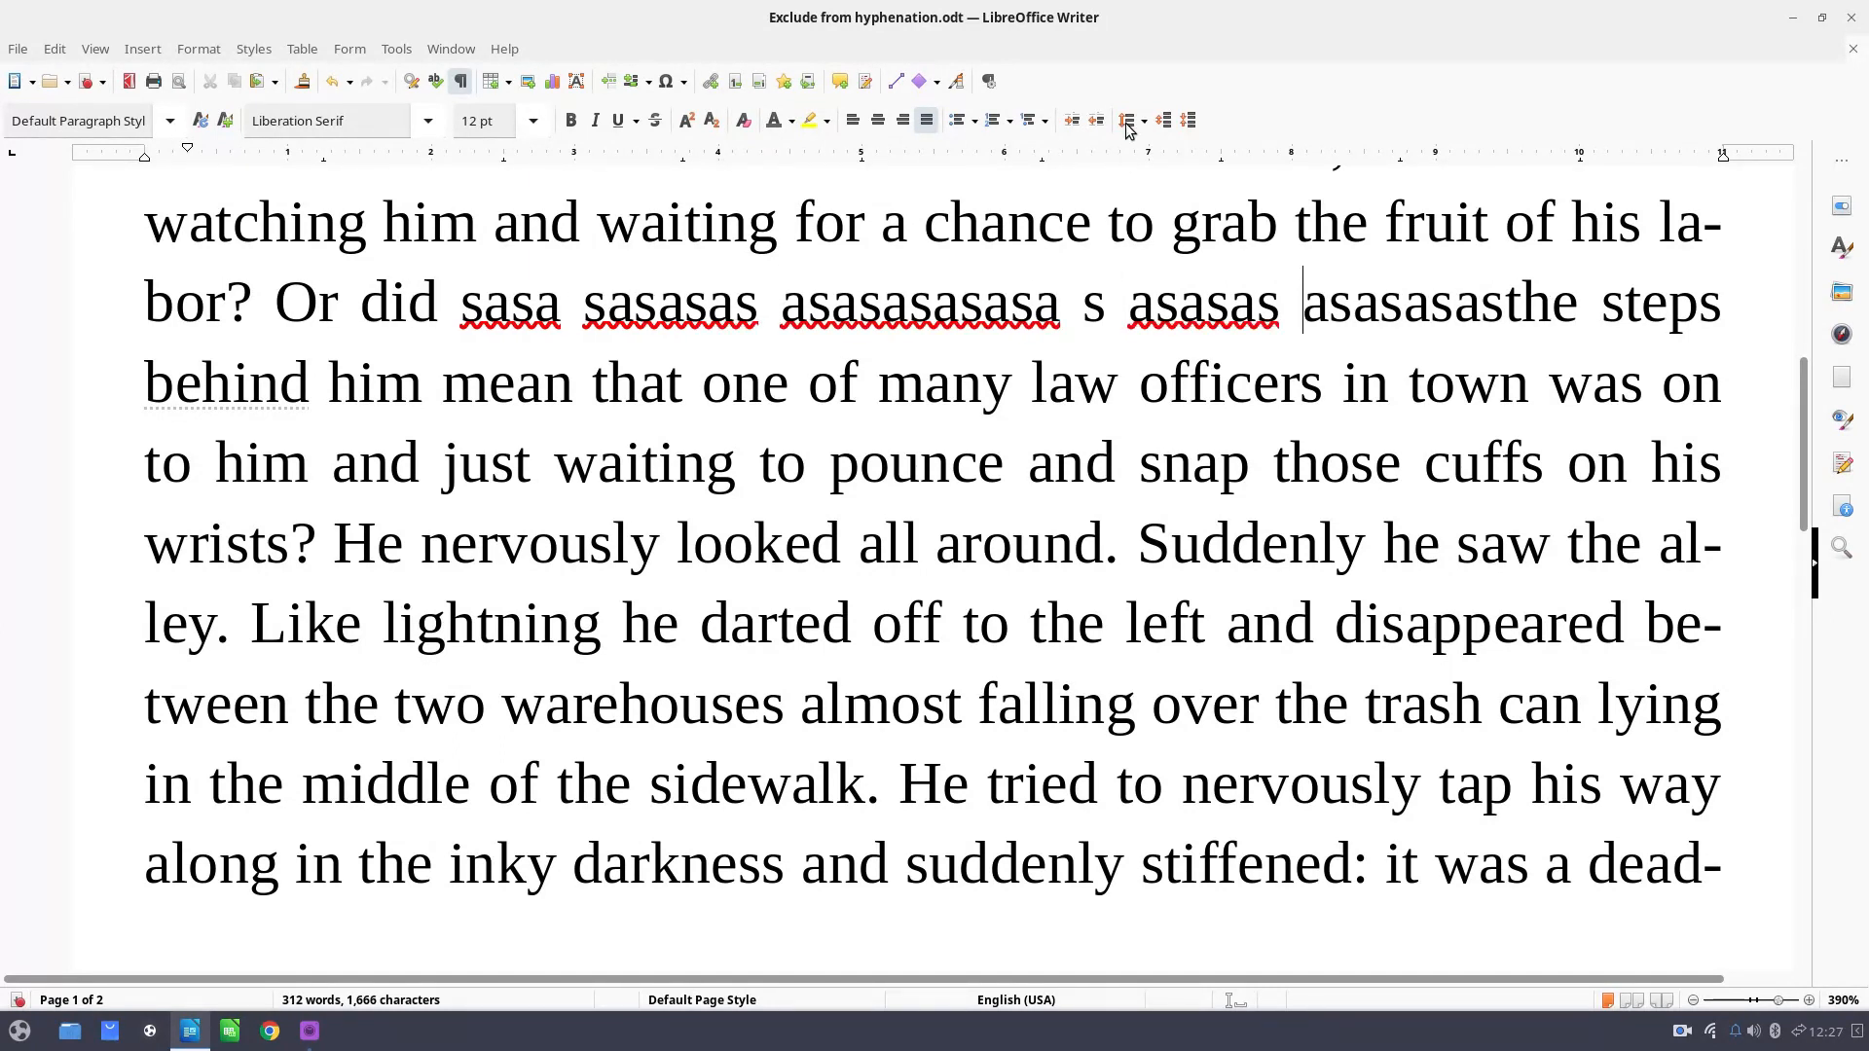
Switch off No Break for "behind" and shorten the third filler word to "asdsasasa" so that "behind" breaks at the line end.
right_click(230, 399)
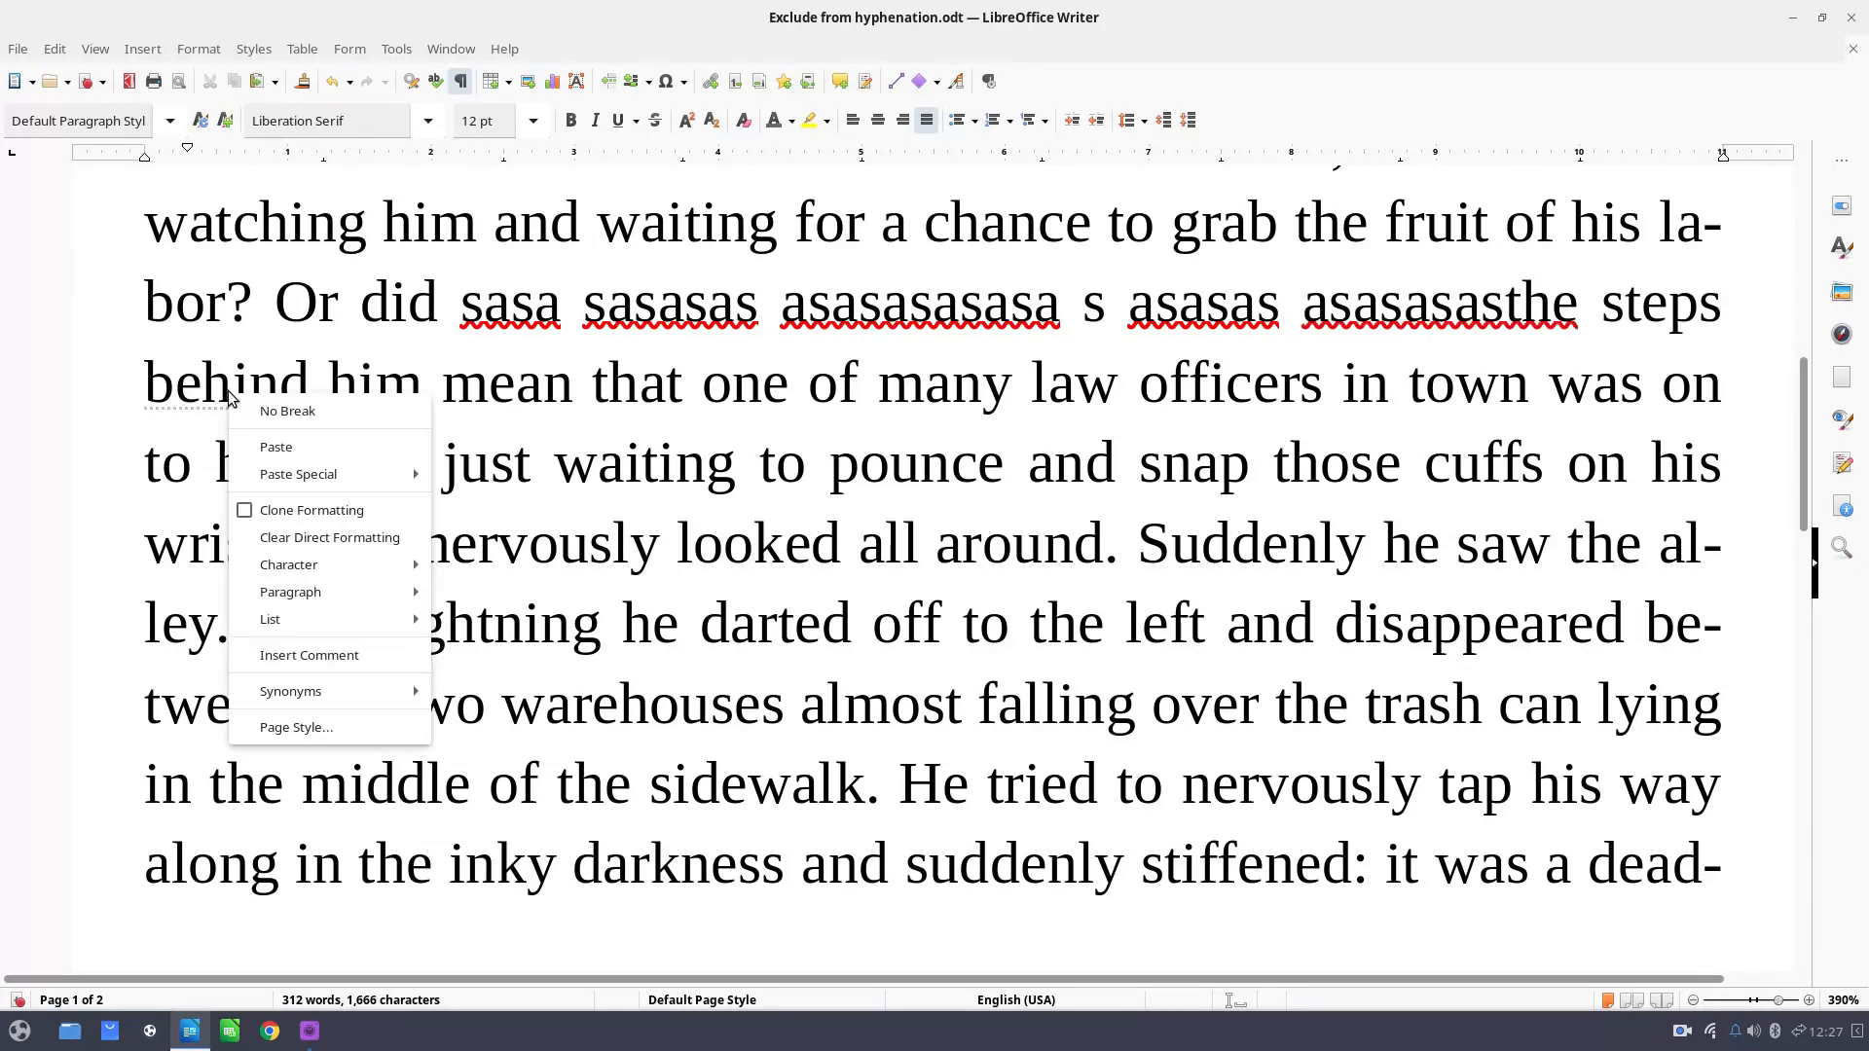
click(287, 411)
click(833, 299)
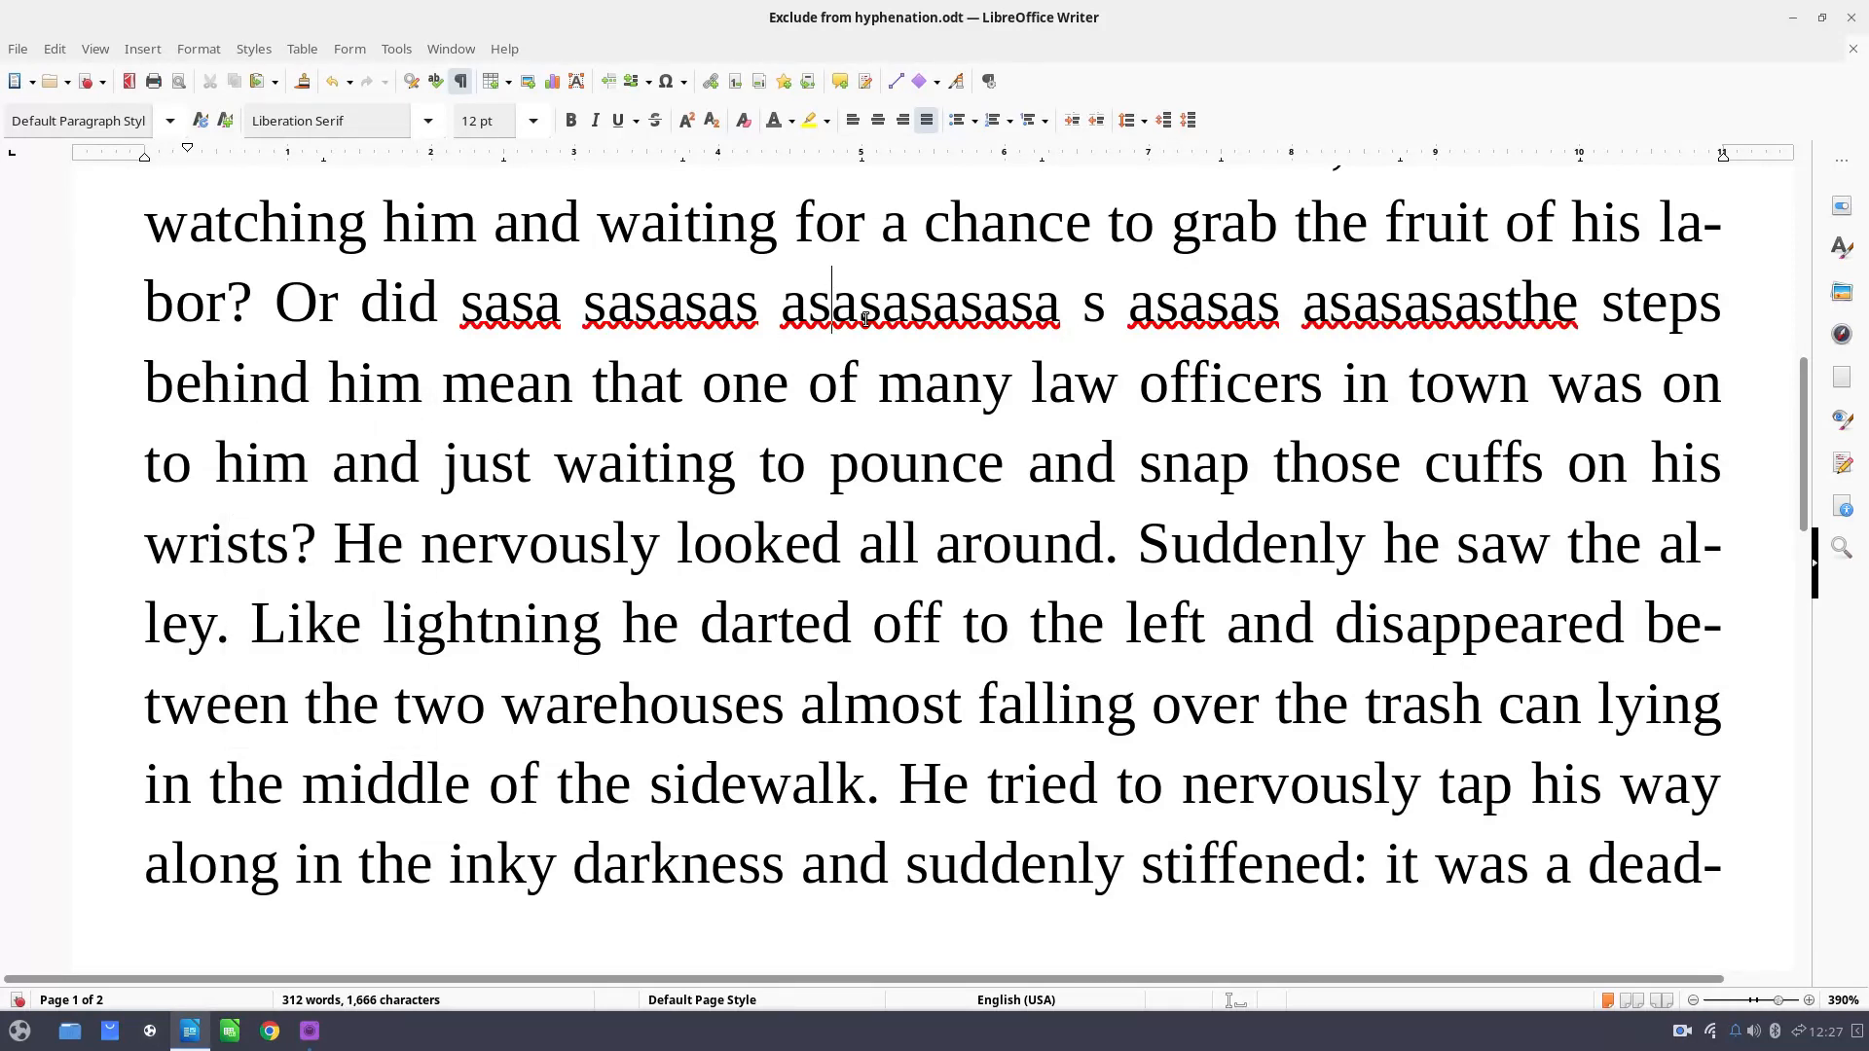
text(ds)
key(Delete)
key(Delete)
key(Delete)
key(Delete)
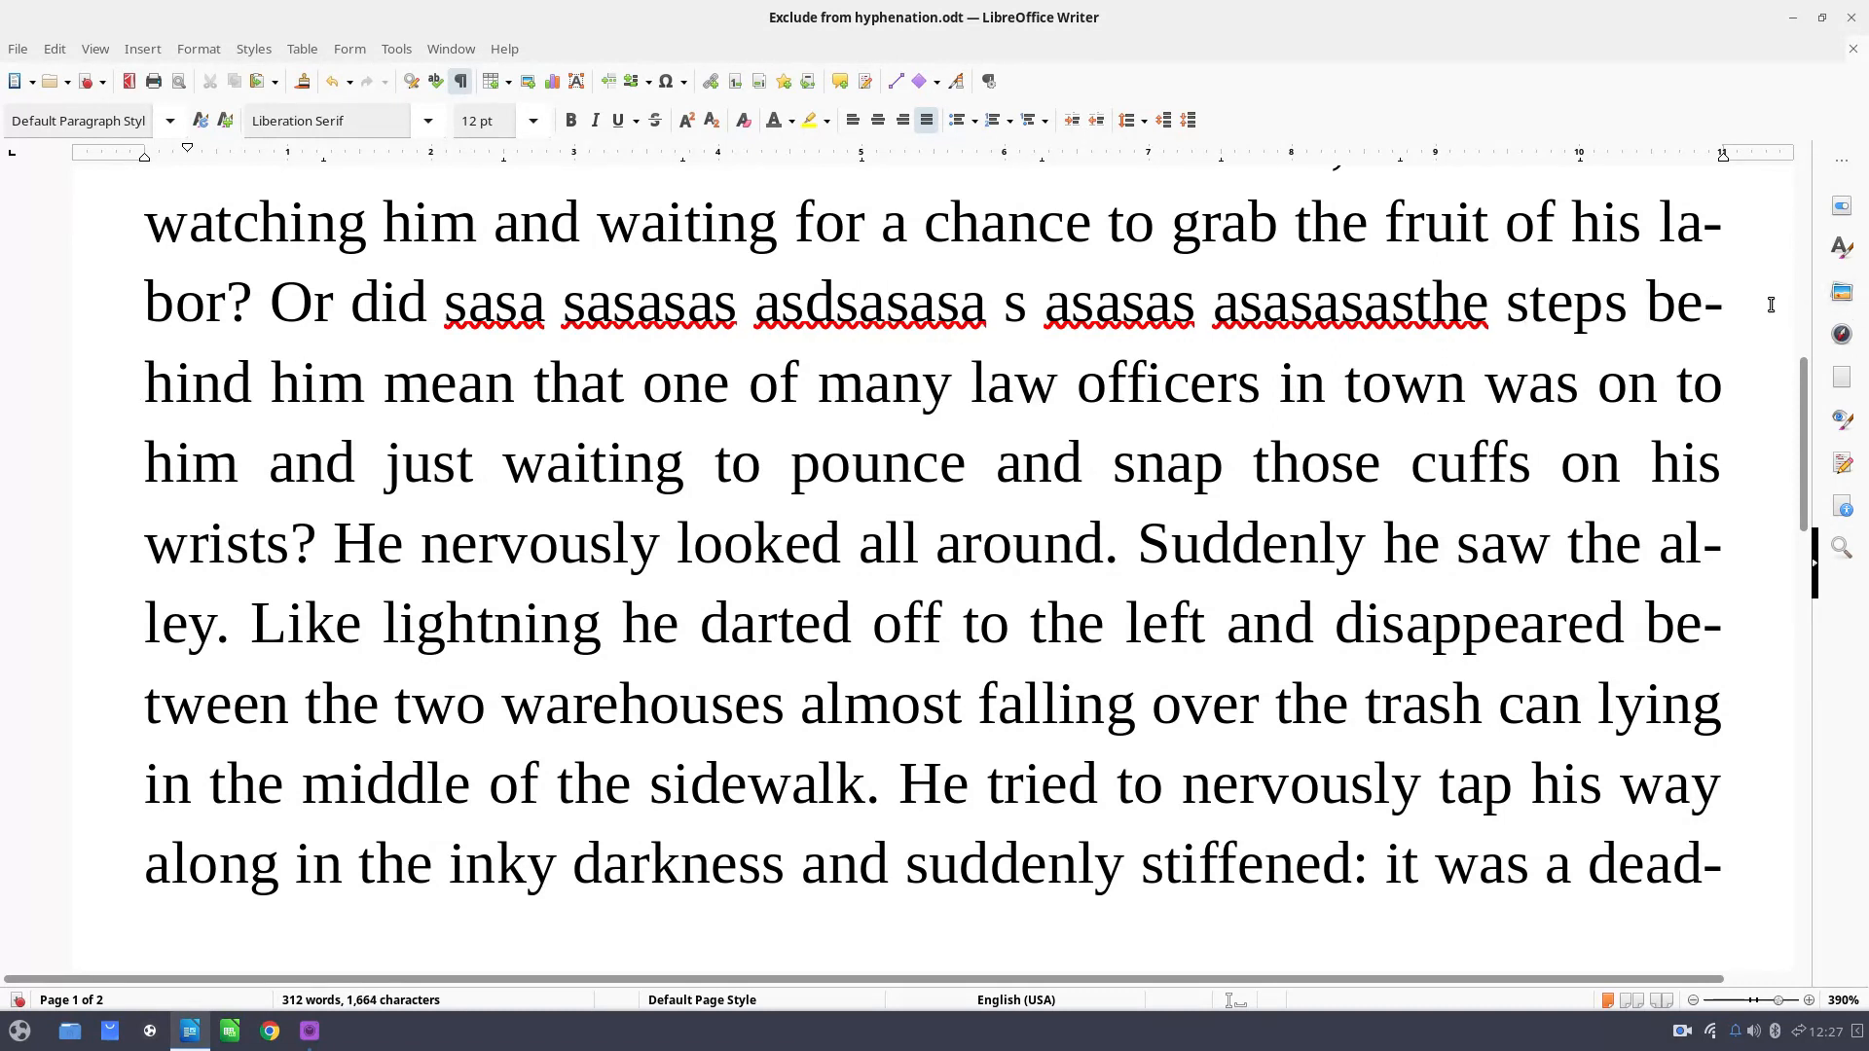
Apply No Break to the hyphenated word "behind" at the line end.
right_click(1685, 308)
click(1666, 334)
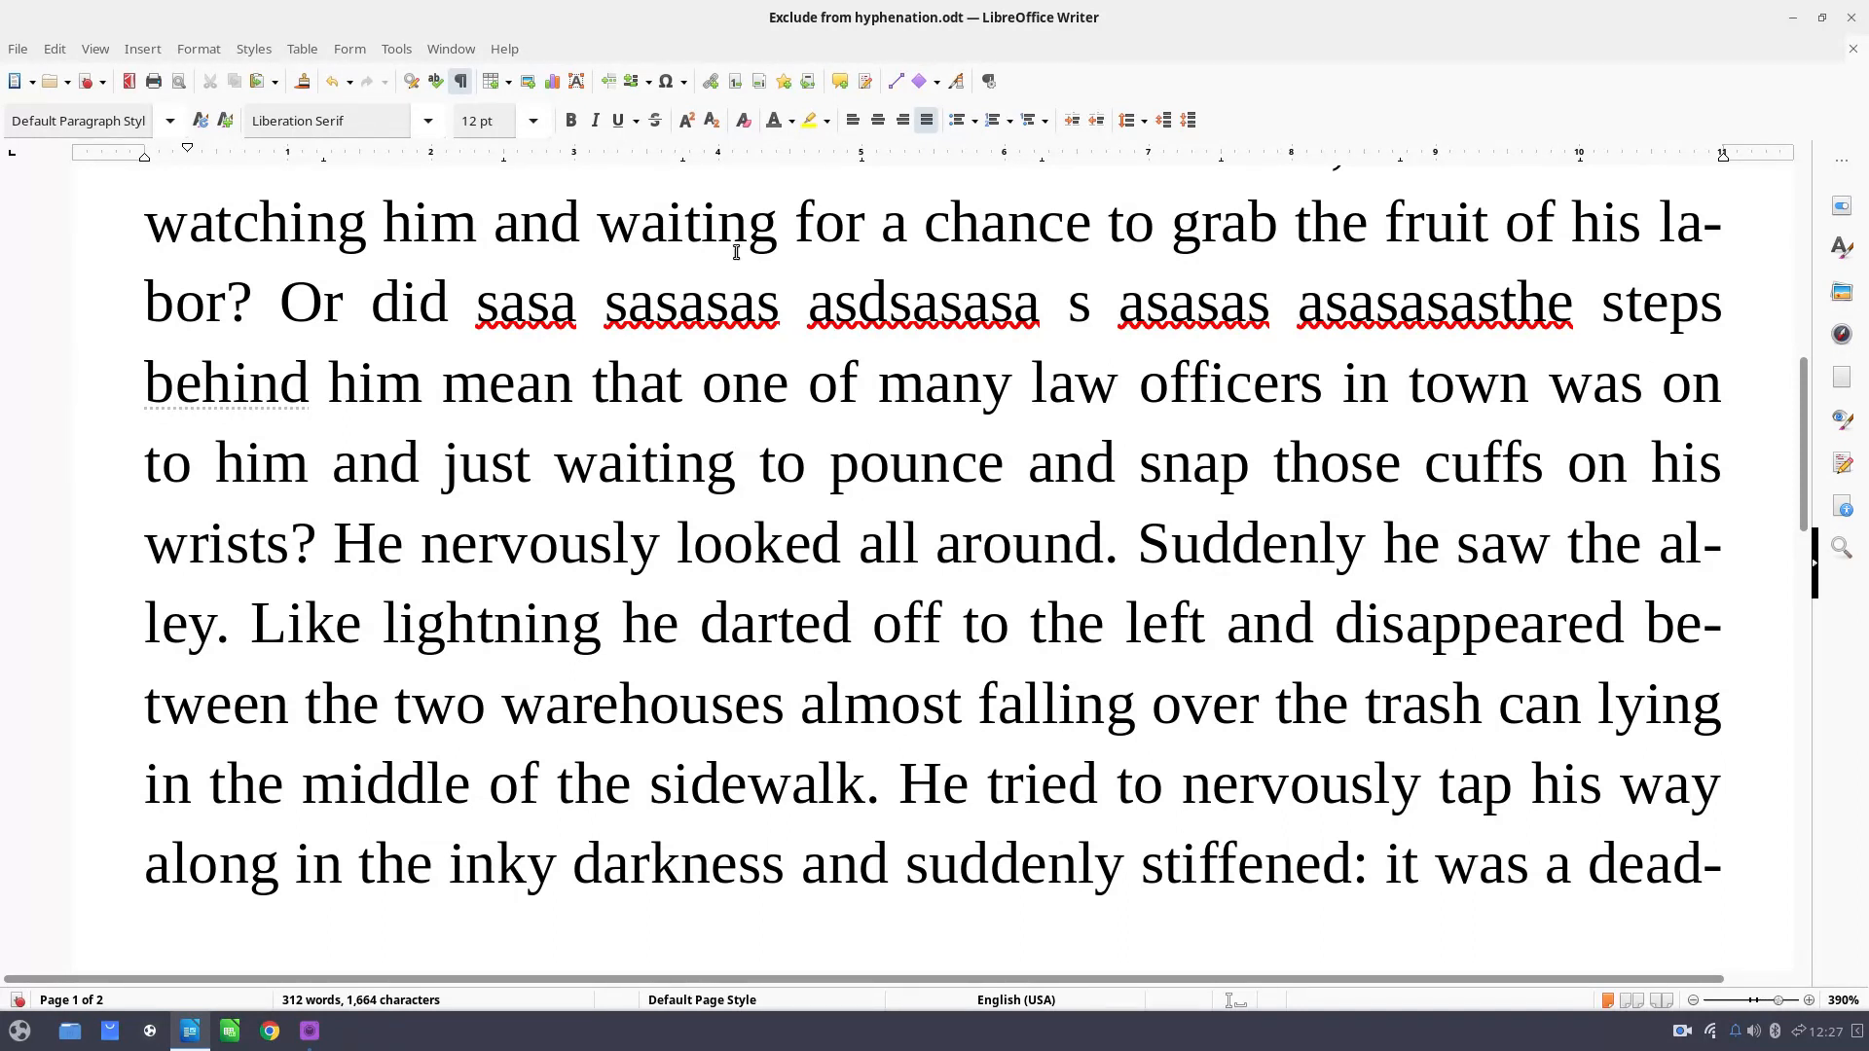
click(506, 49)
click(567, 451)
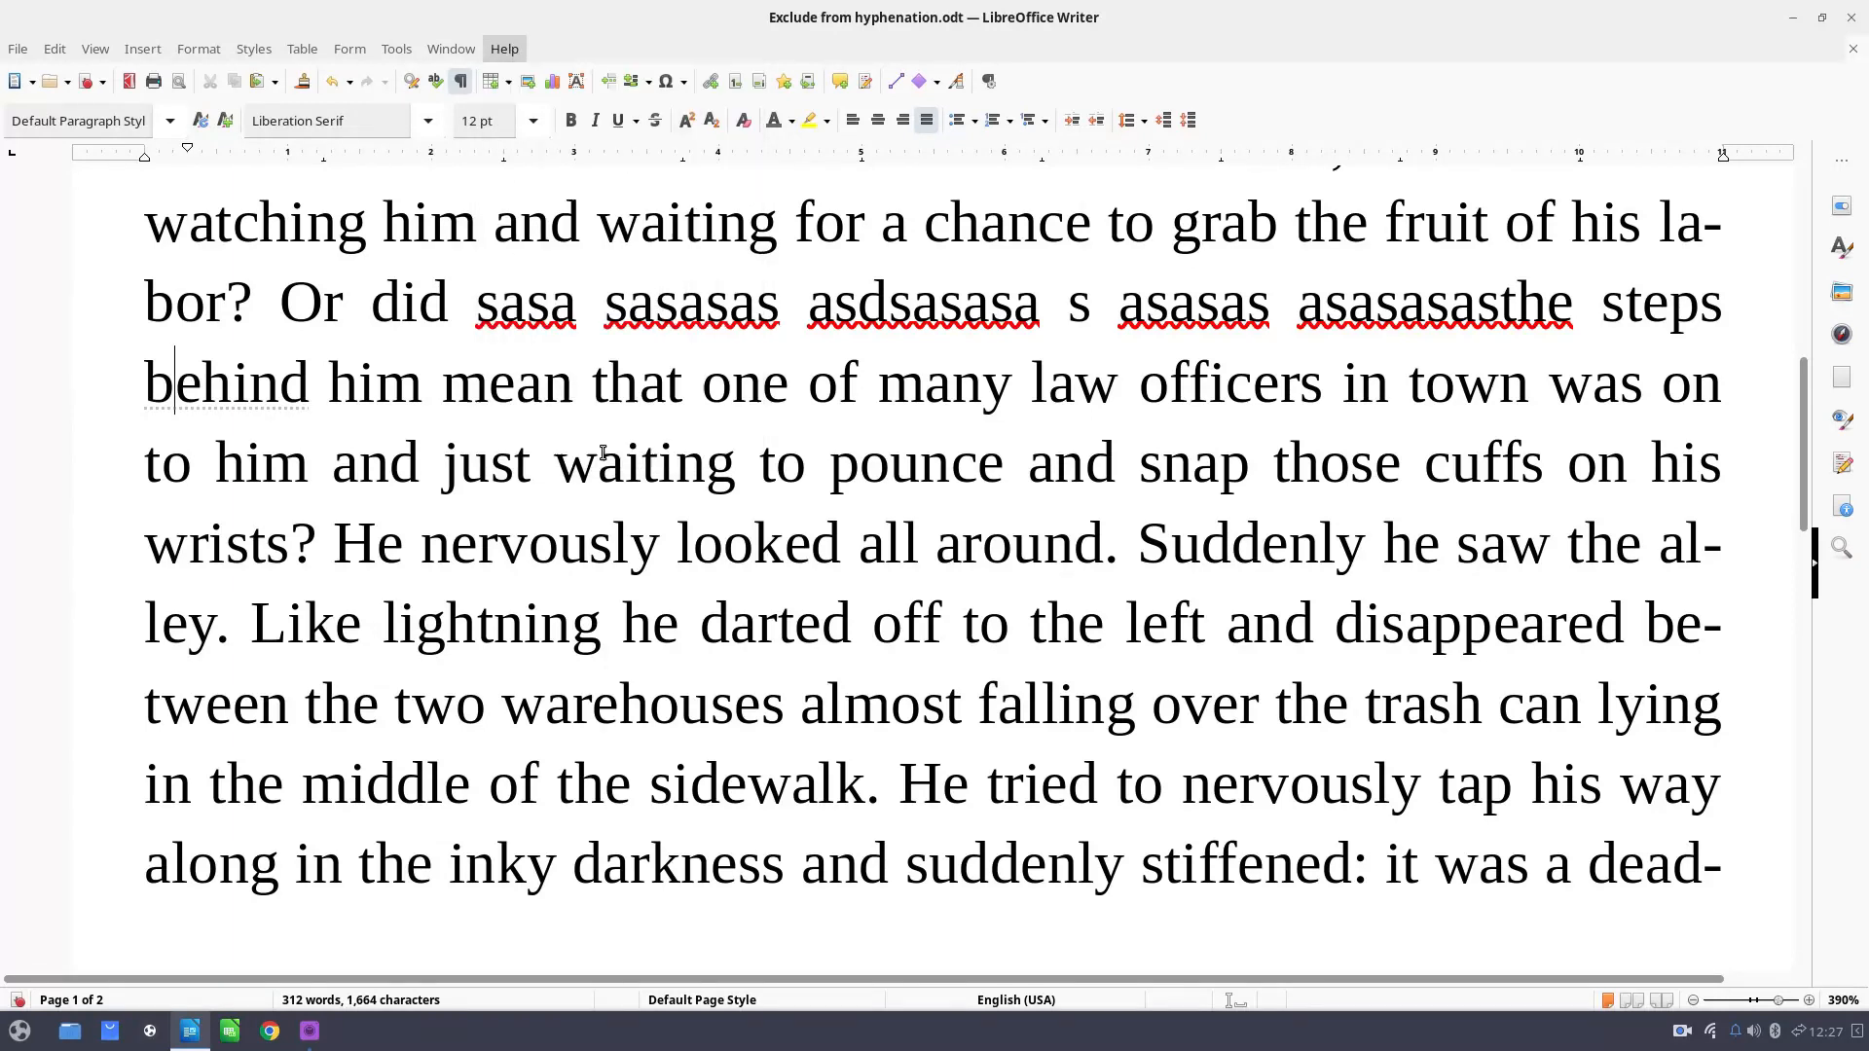